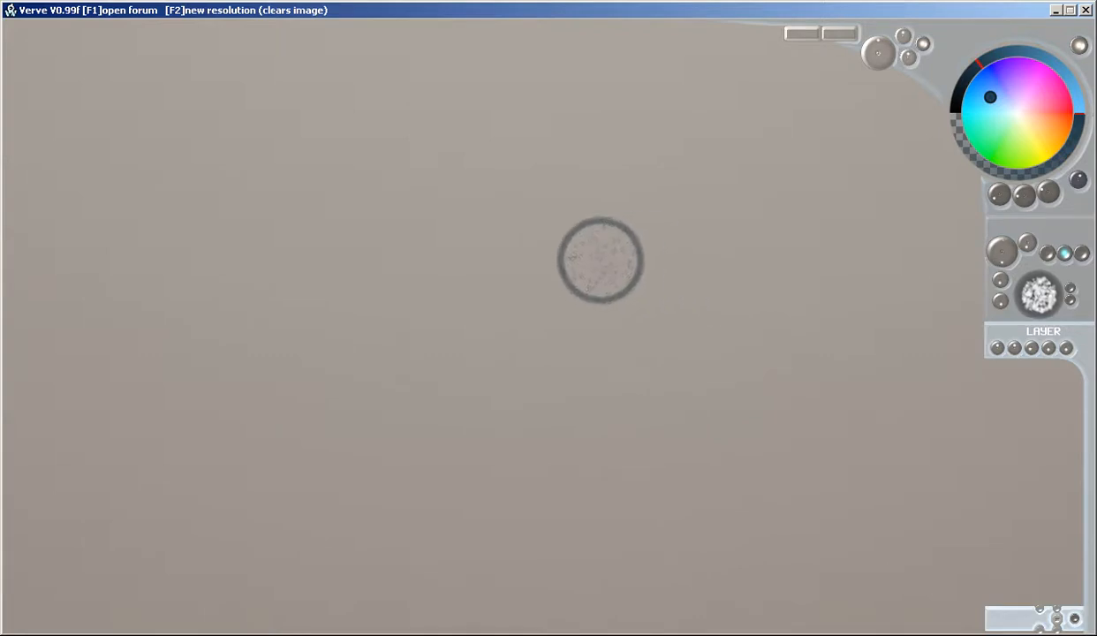
Cover the upper part of the canvas with broad, overlapping dark blue brush strokes
mouse_move(733, 248)
left_mouse_down()
mouse_move(652, 291)
mouse_move(774, 325)
mouse_move(665, 269)
mouse_move(667, 240)
mouse_move(523, 236)
mouse_move(392, 294)
mouse_move(516, 355)
mouse_move(720, 206)
mouse_move(695, 185)
mouse_move(810, 208)
mouse_move(826, 273)
mouse_move(784, 386)
mouse_move(751, 393)
mouse_move(752, 369)
mouse_move(874, 280)
left_mouse_up()
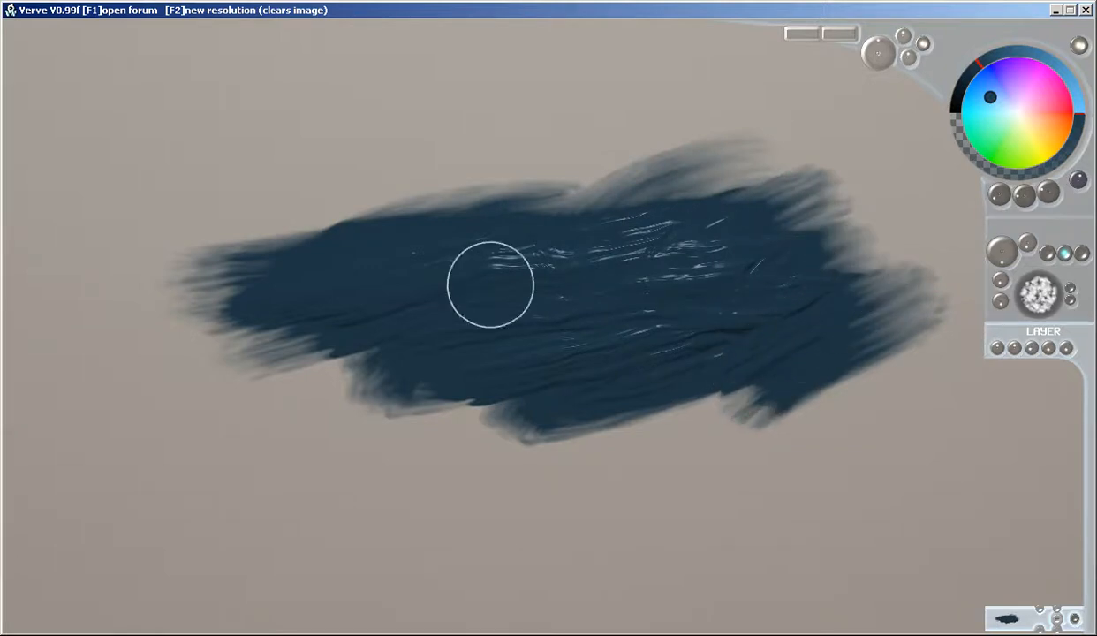
mouse_move(315, 329)
left_mouse_down()
mouse_move(98, 306)
mouse_move(419, 360)
mouse_move(12, 270)
mouse_move(295, 195)
mouse_move(835, 239)
mouse_move(590, 325)
mouse_move(981, 176)
mouse_move(71, 146)
mouse_move(971, 80)
mouse_move(941, 279)
mouse_move(94, 366)
left_mouse_up()
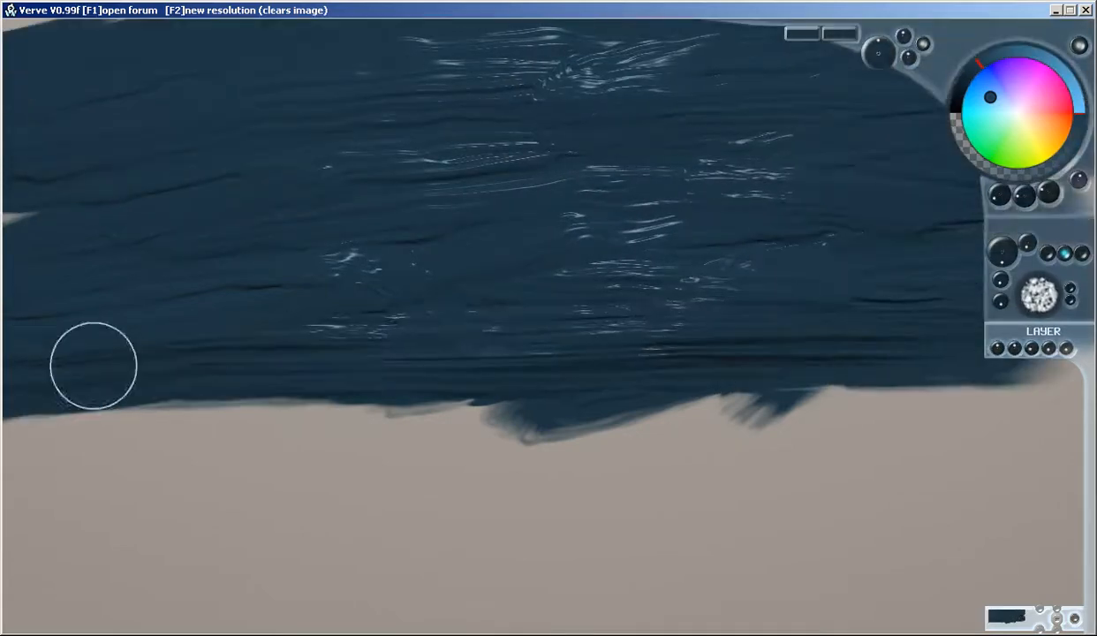
mouse_move(759, 263)
left_mouse_down()
mouse_move(867, 257)
mouse_move(155, 216)
mouse_move(380, 66)
mouse_move(137, 147)
mouse_move(936, 318)
left_mouse_up()
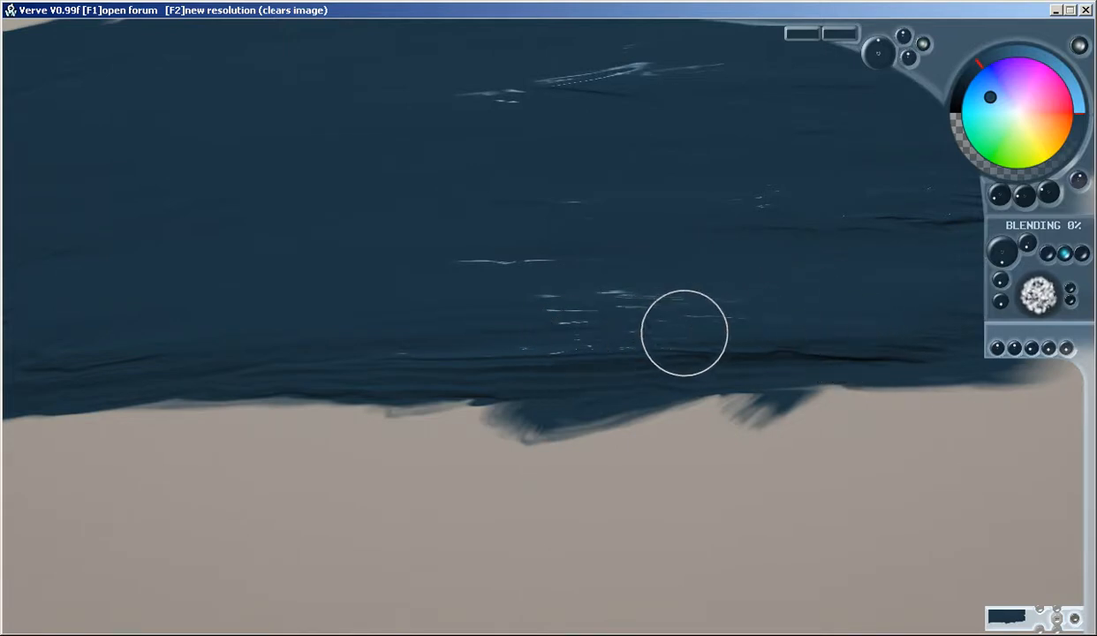
Set blending to 0% and paint lighter grey-blue sky tones over the dark blue area, extending them down the canvas
mouse_move(768, 314)
left_mouse_down()
mouse_move(792, 342)
mouse_move(767, 375)
left_mouse_up()
left_click_drag(653, 304, 802, 334)
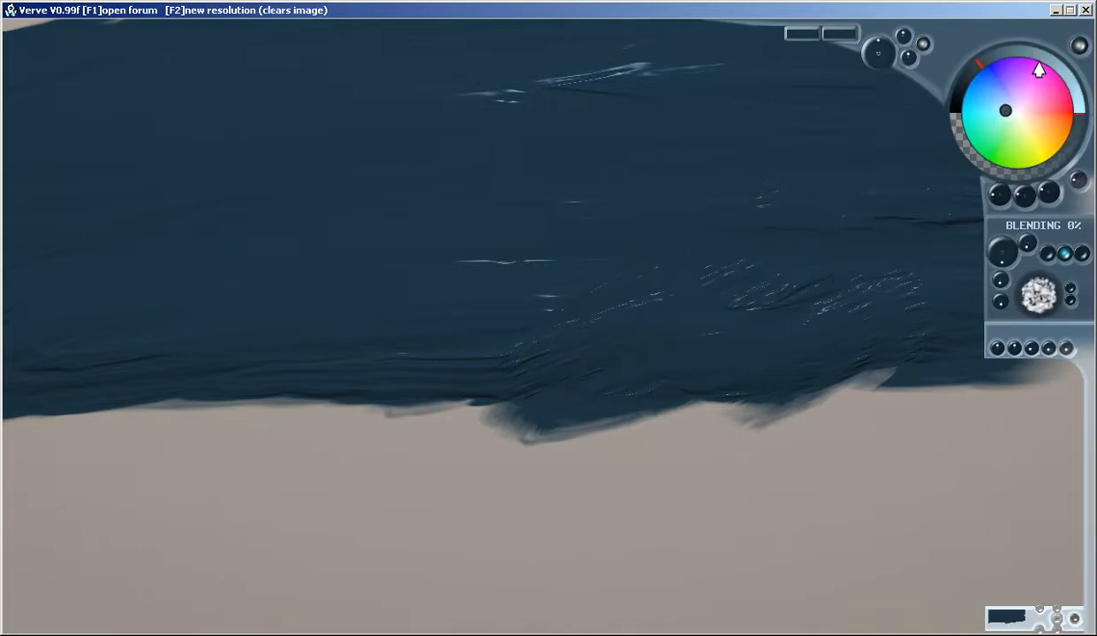
mouse_move(654, 368)
left_mouse_down()
mouse_move(465, 404)
mouse_move(874, 371)
left_mouse_up()
mouse_move(632, 270)
left_mouse_down()
mouse_move(397, 294)
mouse_move(967, 257)
mouse_move(786, 154)
mouse_move(823, 110)
mouse_move(25, 401)
mouse_move(5, 440)
mouse_move(303, 233)
mouse_move(3, 217)
mouse_move(200, 173)
mouse_move(117, 99)
mouse_move(1012, 75)
mouse_move(152, 248)
mouse_move(534, 356)
mouse_move(943, 384)
mouse_move(737, 362)
mouse_move(764, 385)
mouse_move(801, 360)
left_mouse_up()
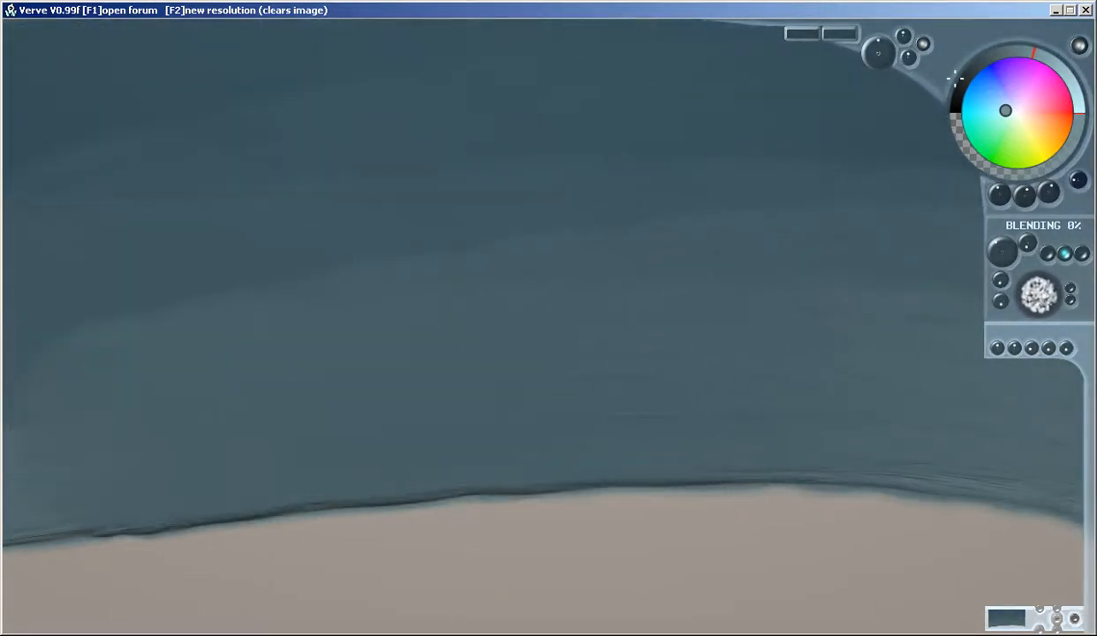
Fill the lower canvas beneath the sky with near-black ground, leaving a soft, nearly level horizon
mouse_move(733, 540)
left_mouse_down()
mouse_move(746, 563)
mouse_move(12, 610)
mouse_move(1077, 550)
mouse_move(750, 485)
mouse_move(107, 502)
mouse_move(980, 470)
mouse_move(599, 478)
mouse_move(1043, 484)
left_mouse_up()
key("ctrl+z")
mouse_move(713, 484)
left_mouse_down()
mouse_move(697, 462)
mouse_move(177, 516)
mouse_move(1053, 490)
mouse_move(385, 520)
mouse_move(61, 502)
mouse_move(134, 569)
left_mouse_up()
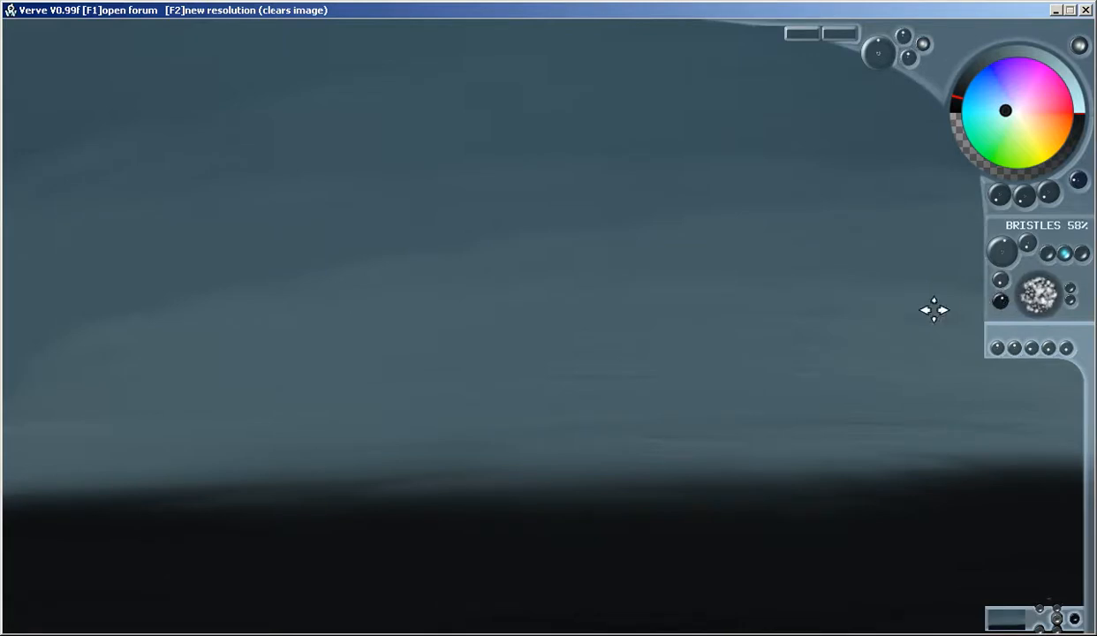
Reduce the bristles to 9% and paint a row of near-black reeds along the whole horizon
mouse_move(851, 321)
left_mouse_down()
mouse_move(657, 292)
mouse_move(705, 167)
mouse_move(823, 404)
mouse_move(888, 306)
left_mouse_up()
key("ctrl+z")
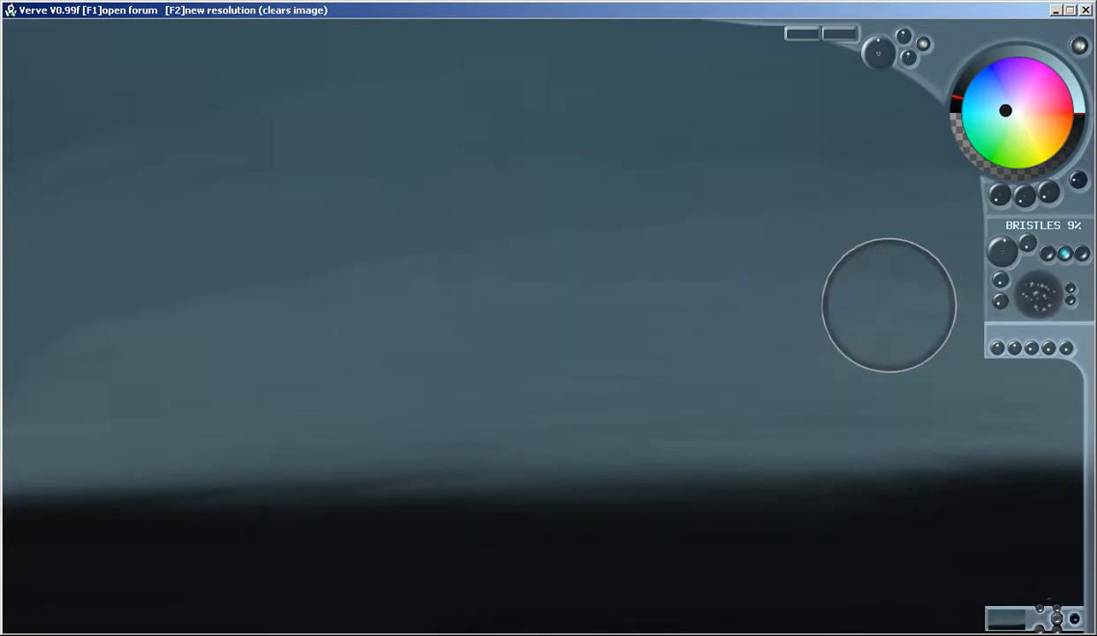
mouse_move(68, 455)
left_mouse_down()
mouse_move(137, 523)
mouse_move(221, 485)
mouse_move(283, 524)
mouse_move(460, 513)
mouse_move(525, 540)
mouse_move(609, 513)
mouse_move(779, 542)
mouse_move(865, 508)
mouse_move(945, 500)
left_mouse_up()
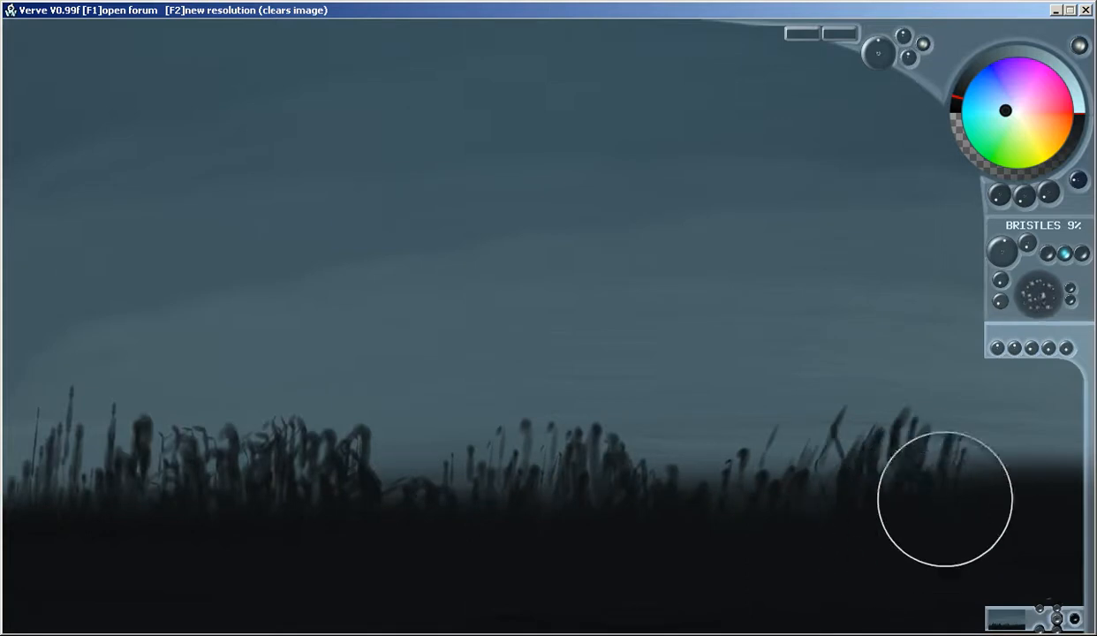
mouse_move(1013, 490)
left_mouse_down()
mouse_move(965, 442)
mouse_move(1032, 476)
mouse_move(1030, 520)
mouse_move(946, 501)
mouse_move(691, 506)
mouse_move(610, 478)
left_mouse_up()
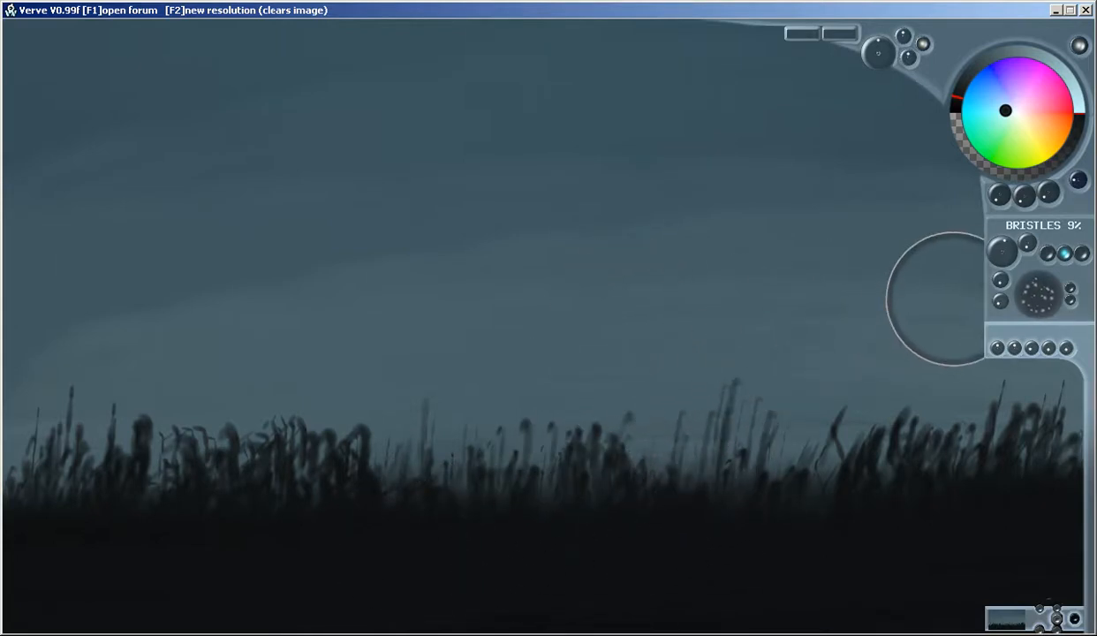
mouse_move(732, 281)
left_mouse_down()
mouse_move(711, 317)
mouse_move(501, 289)
mouse_move(710, 269)
left_mouse_up()
key("ctrl+z")
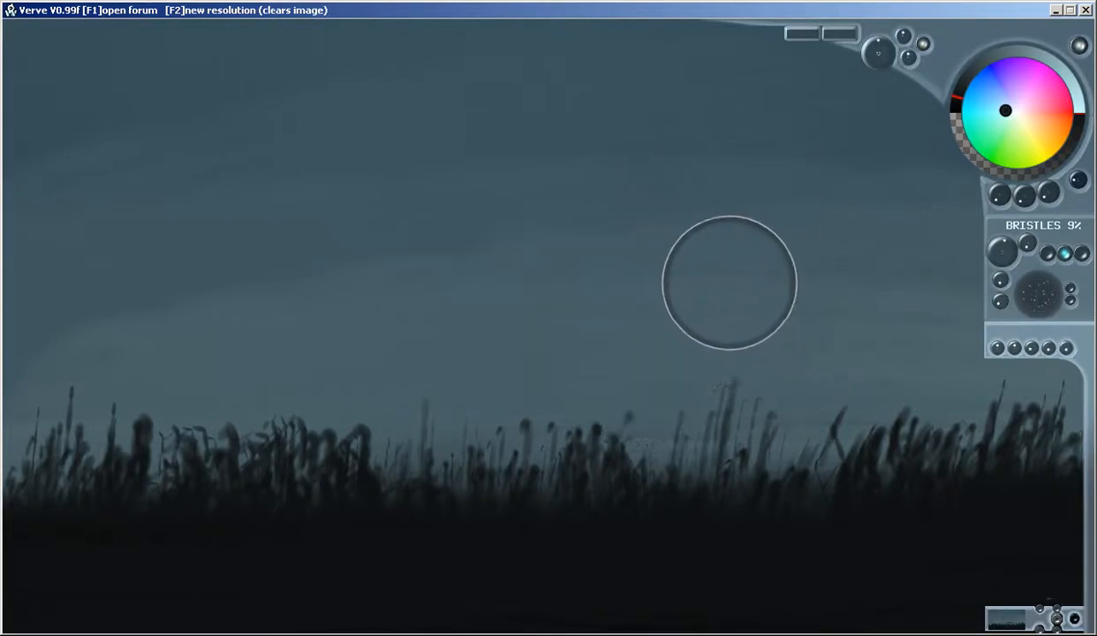
mouse_move(839, 247)
left_mouse_down()
mouse_move(378, 251)
mouse_move(132, 291)
mouse_move(390, 372)
mouse_move(736, 350)
mouse_move(849, 248)
mouse_move(392, 286)
left_mouse_up()
key("ctrl+z")
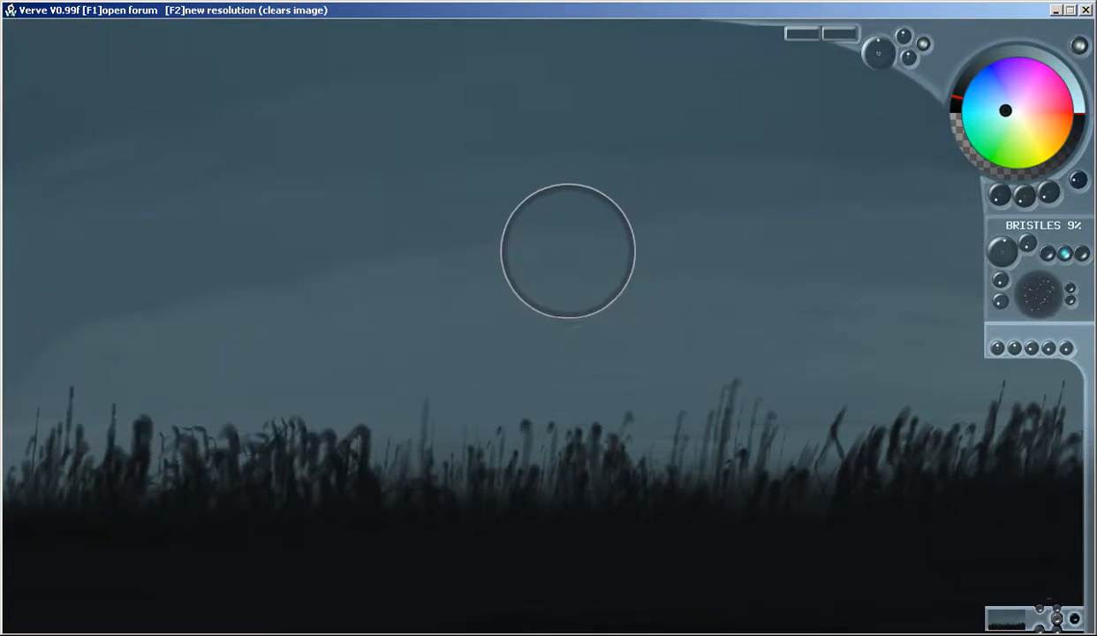
mouse_move(581, 240)
left_mouse_down()
mouse_move(690, 299)
mouse_move(420, 341)
mouse_move(582, 391)
mouse_move(576, 385)
mouse_move(635, 390)
mouse_move(791, 342)
mouse_move(816, 349)
mouse_move(794, 282)
mouse_move(697, 199)
mouse_move(483, 199)
mouse_move(433, 211)
mouse_move(349, 265)
mouse_move(291, 271)
mouse_move(350, 295)
mouse_move(789, 299)
mouse_move(724, 223)
mouse_move(469, 179)
mouse_move(390, 214)
mouse_move(690, 243)
left_mouse_up()
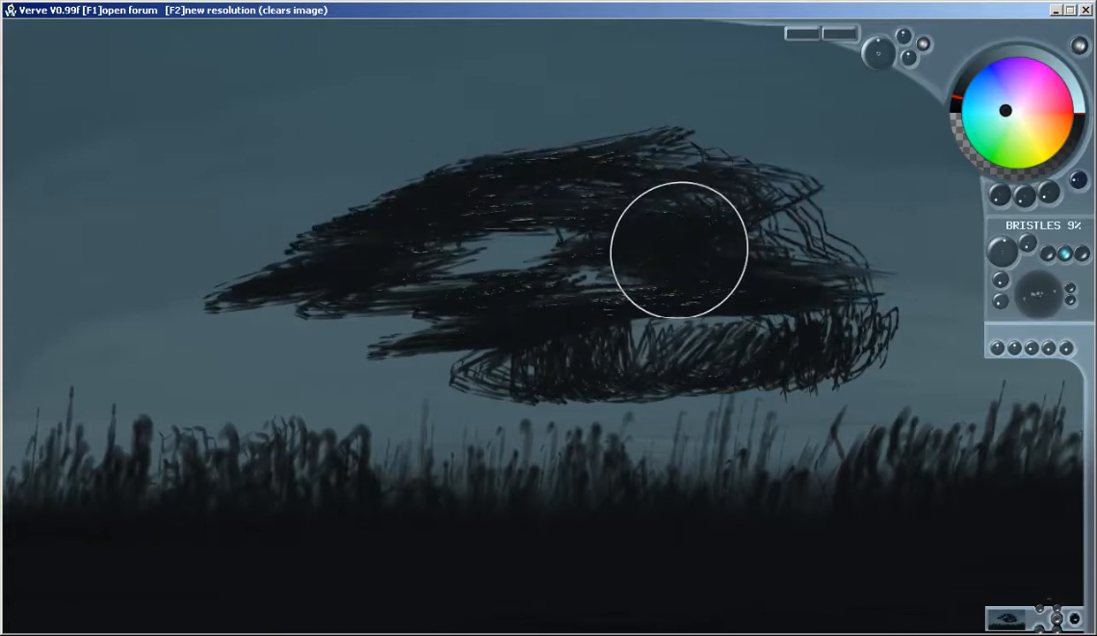
key("ctrl+z")
Paint streaky grey-blue clouds across the sky with the sparse bristle brush, alternating darker and lighter bands
mouse_move(815, 340)
left_mouse_down()
mouse_move(257, 368)
mouse_move(387, 281)
mouse_move(736, 220)
mouse_move(811, 171)
mouse_move(551, 184)
mouse_move(478, 241)
mouse_move(167, 330)
mouse_move(477, 238)
mouse_move(387, 321)
mouse_move(837, 348)
mouse_move(425, 218)
mouse_move(524, 203)
mouse_move(284, 233)
mouse_move(818, 235)
mouse_move(660, 336)
mouse_move(602, 342)
mouse_move(604, 311)
mouse_move(870, 310)
mouse_move(796, 350)
mouse_move(746, 319)
mouse_move(273, 175)
mouse_move(595, 210)
mouse_move(667, 326)
mouse_move(195, 387)
mouse_move(768, 239)
mouse_move(730, 264)
mouse_move(489, 223)
mouse_move(600, 186)
mouse_move(495, 174)
mouse_move(549, 150)
mouse_move(482, 142)
mouse_move(768, 182)
mouse_move(583, 152)
mouse_move(216, 197)
mouse_move(516, 258)
left_mouse_up()
mouse_move(412, 243)
left_mouse_down()
mouse_move(708, 238)
mouse_move(796, 262)
mouse_move(644, 250)
left_mouse_up()
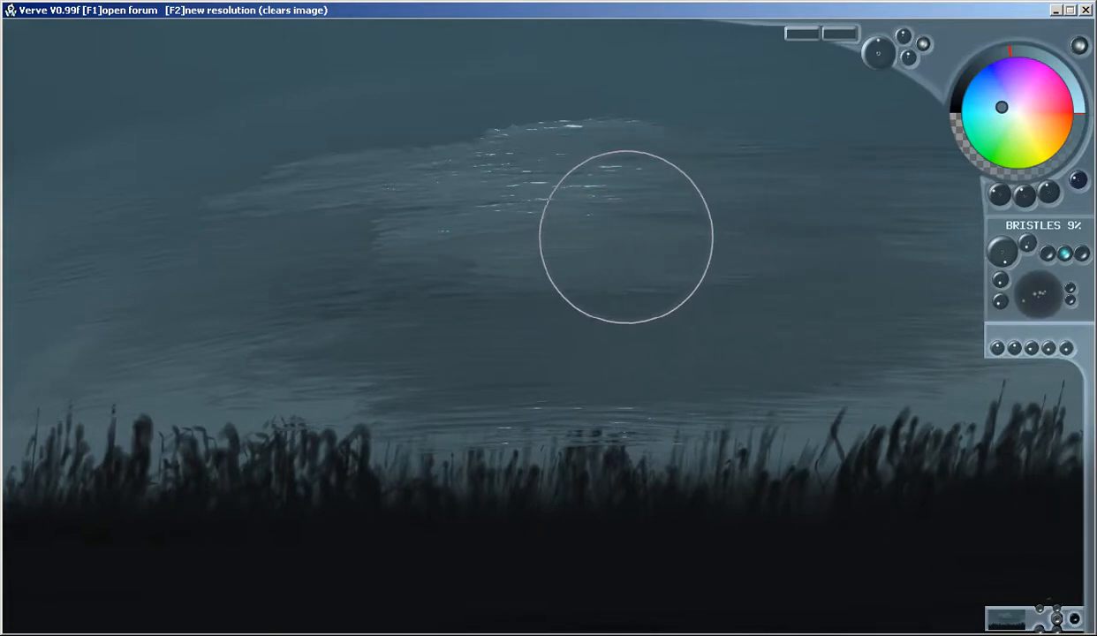
mouse_move(881, 343)
left_mouse_down()
mouse_move(745, 331)
mouse_move(604, 341)
mouse_move(964, 300)
mouse_move(947, 262)
mouse_move(797, 310)
mouse_move(516, 354)
mouse_move(540, 335)
mouse_move(884, 268)
mouse_move(935, 293)
mouse_move(653, 357)
mouse_move(850, 353)
left_mouse_up()
mouse_move(784, 375)
left_mouse_down()
mouse_move(711, 343)
mouse_move(710, 313)
left_mouse_up()
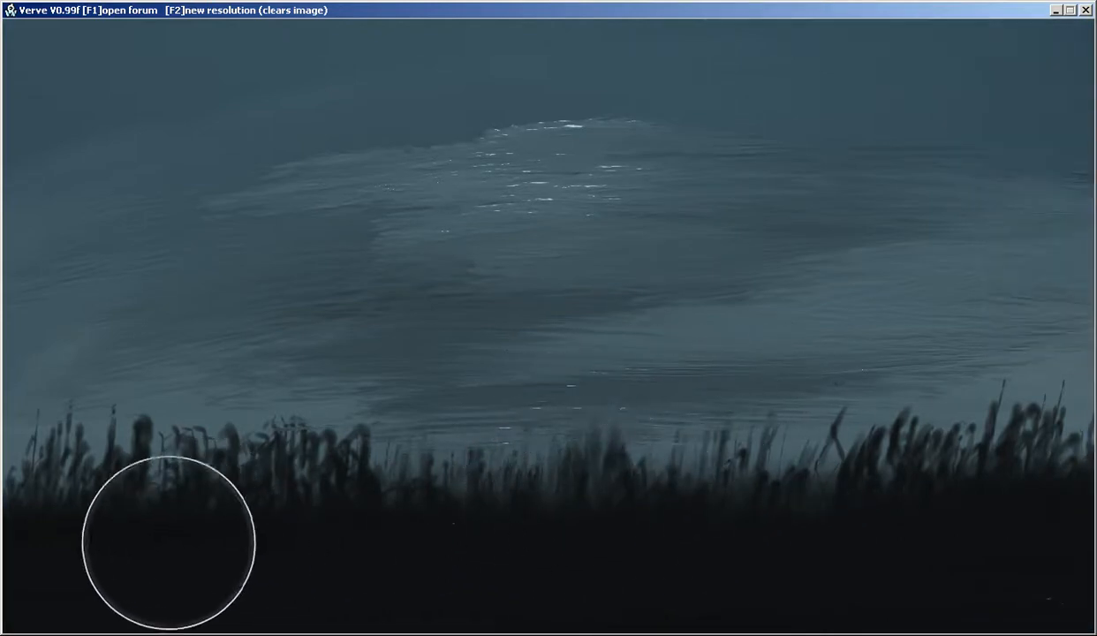
Paint lighter grey-blue reeds in front of the dark ones and a dark water surface across the foreground
mouse_move(86, 592)
left_mouse_down()
mouse_move(190, 586)
mouse_move(255, 601)
mouse_move(313, 539)
mouse_move(158, 491)
mouse_move(85, 489)
mouse_move(121, 610)
mouse_move(330, 629)
mouse_move(436, 603)
mouse_move(493, 546)
mouse_move(542, 525)
mouse_move(590, 544)
mouse_move(660, 626)
mouse_move(798, 513)
mouse_move(927, 594)
mouse_move(1008, 537)
mouse_move(996, 558)
mouse_move(895, 561)
mouse_move(1030, 501)
mouse_move(976, 551)
mouse_move(924, 539)
mouse_move(658, 561)
left_mouse_up()
mouse_move(415, 614)
left_mouse_down()
mouse_move(292, 565)
mouse_move(958, 570)
mouse_move(418, 566)
mouse_move(703, 544)
mouse_move(375, 558)
mouse_move(911, 558)
mouse_move(837, 566)
mouse_move(941, 601)
left_mouse_up()
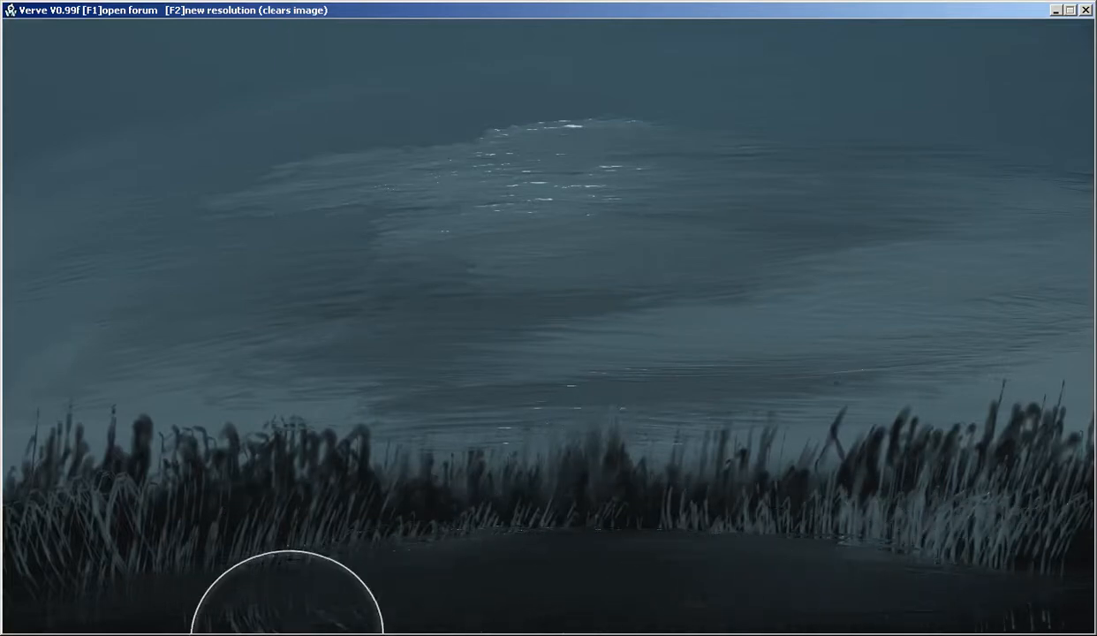
mouse_move(275, 620)
left_mouse_down()
mouse_move(372, 581)
mouse_move(242, 602)
mouse_move(284, 520)
mouse_move(329, 633)
mouse_move(392, 509)
mouse_move(520, 544)
mouse_move(781, 531)
mouse_move(869, 573)
mouse_move(960, 515)
mouse_move(992, 612)
left_mouse_up()
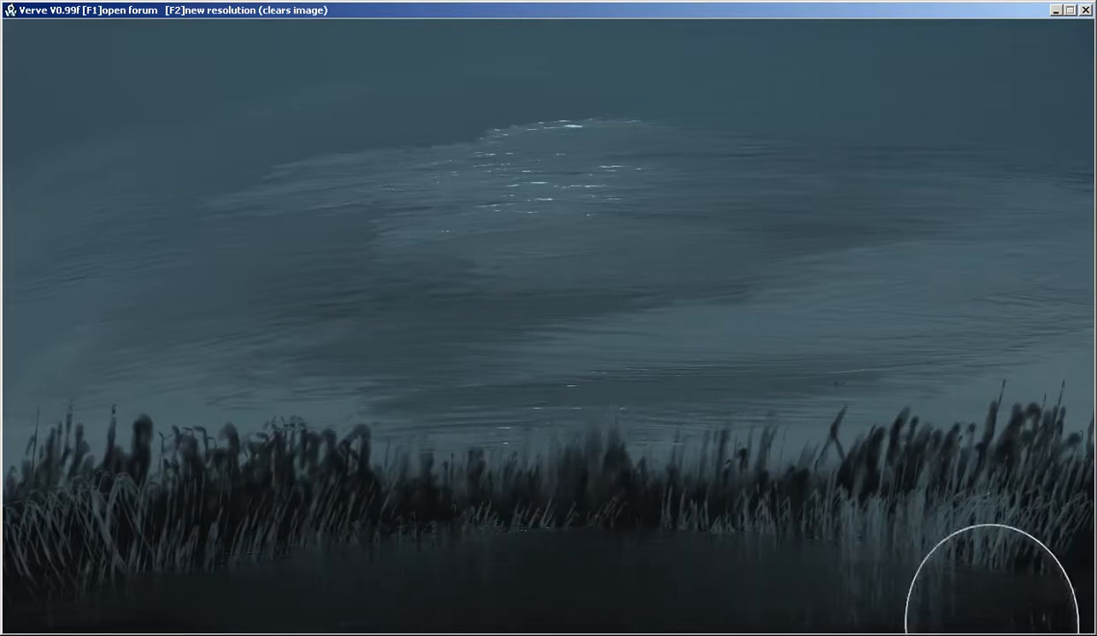
Paint soft reflections and fine horizontal ripples on the dark water below the reeds
mouse_move(575, 537)
left_mouse_down()
mouse_move(411, 526)
mouse_move(293, 632)
left_mouse_up()
left_click_drag(161, 632, 110, 537)
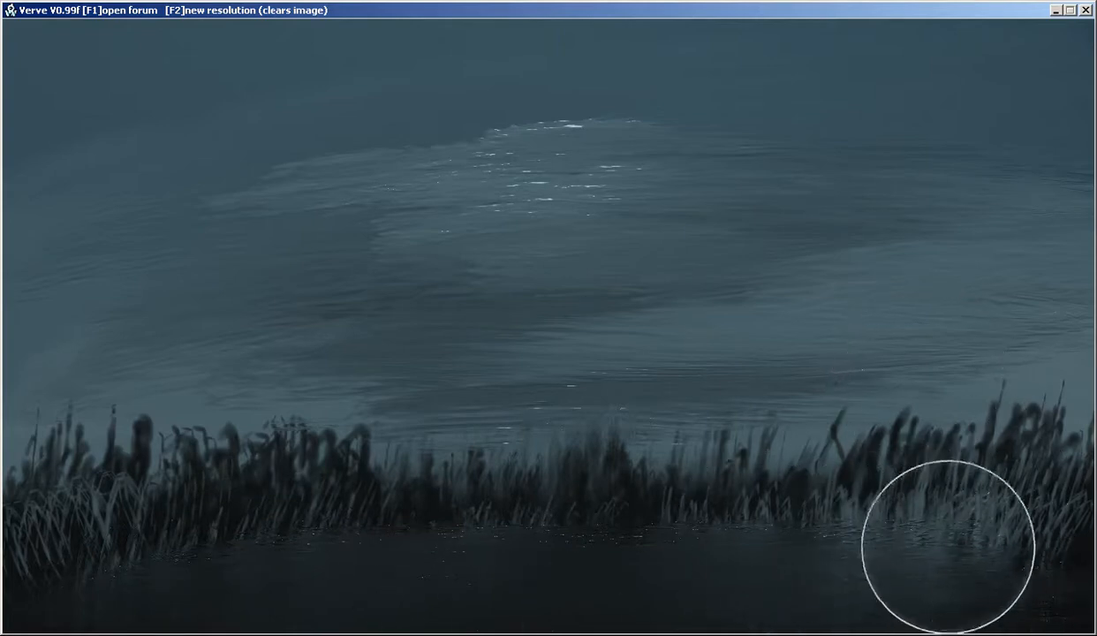
left_click_drag(887, 534, 883, 537)
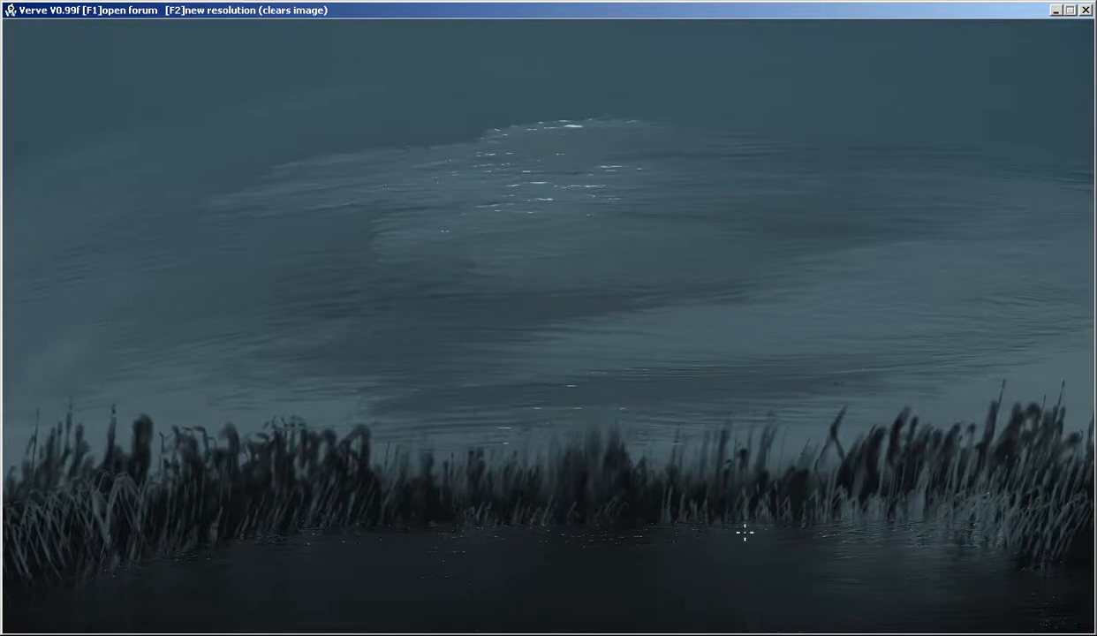
Draw thin, light waterline streaks along the foot of the reeds and blend them into the dark water
key("Tab")
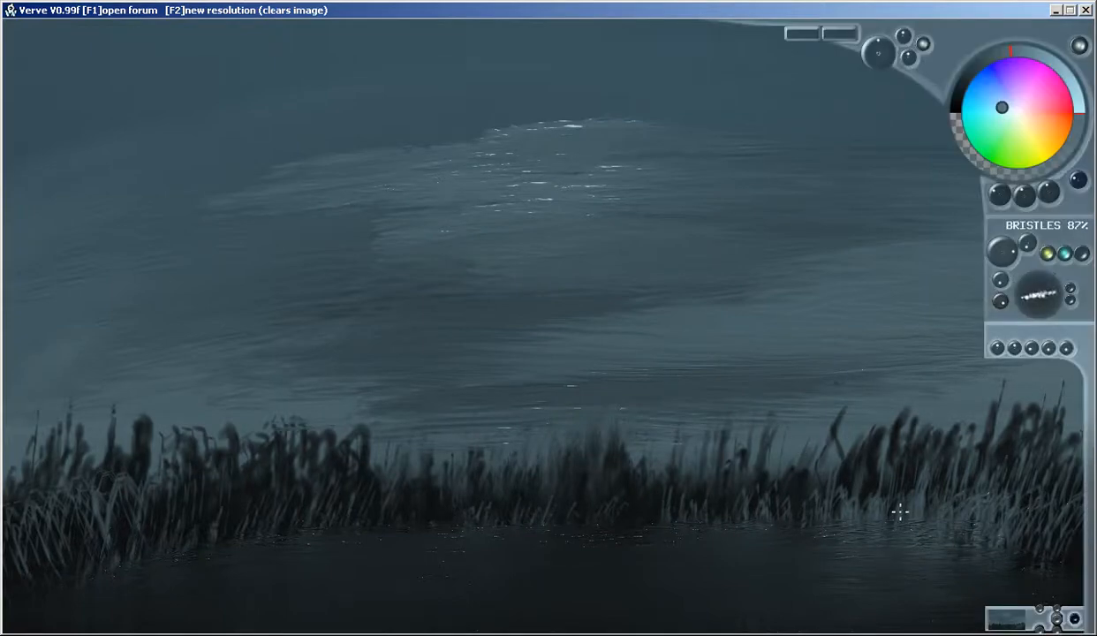
key("Tab")
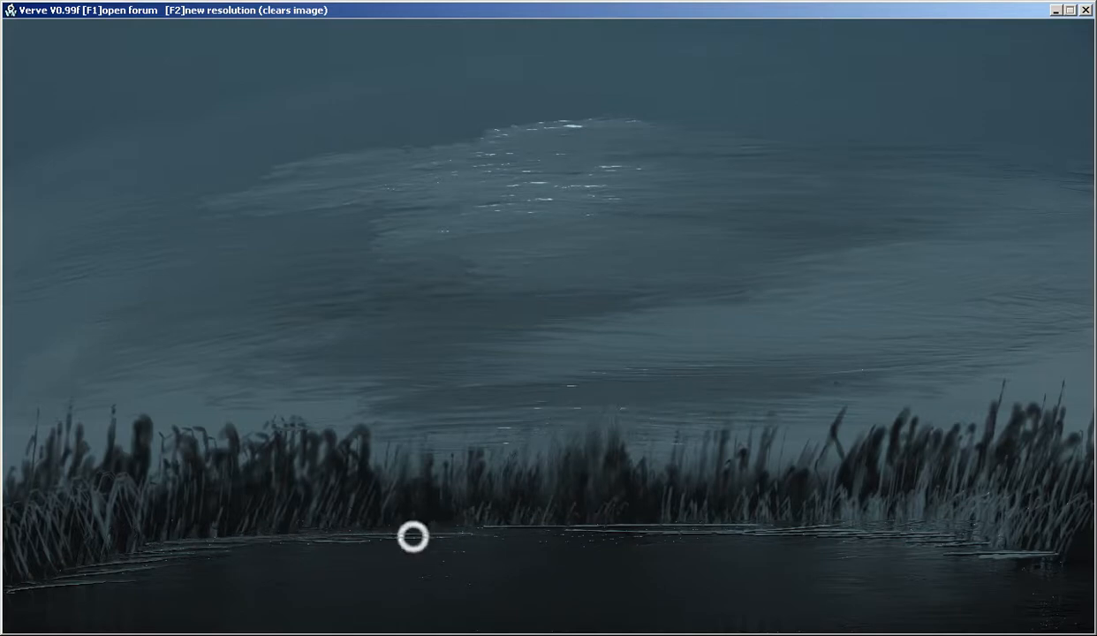
left_click_drag(444, 535, 600, 531)
left_click_drag(205, 551, 121, 562)
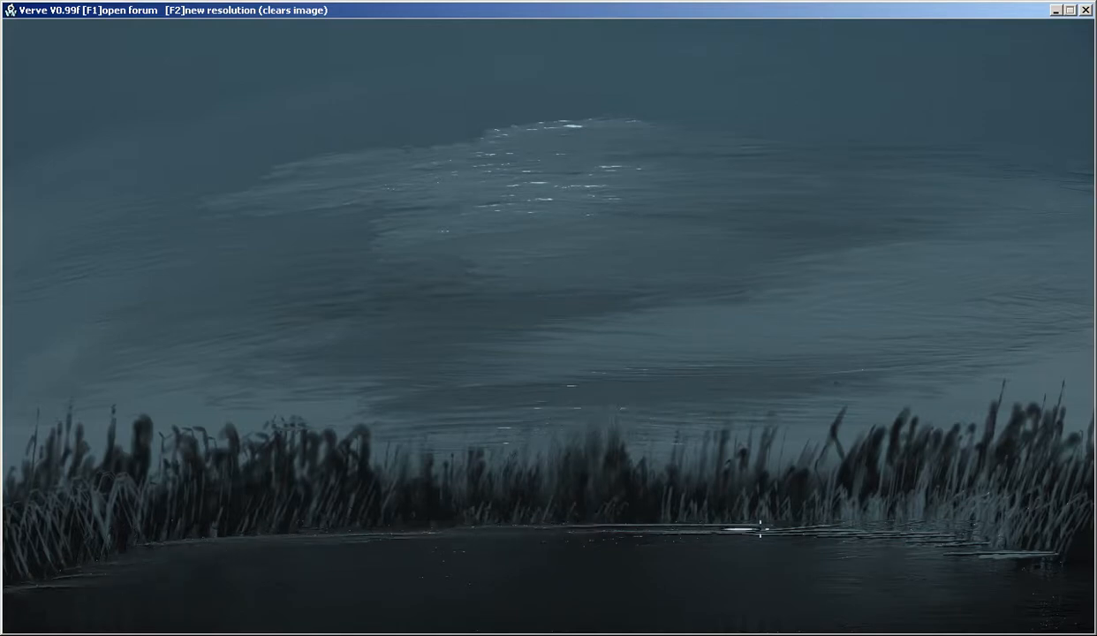
left_click_drag(733, 532, 957, 552)
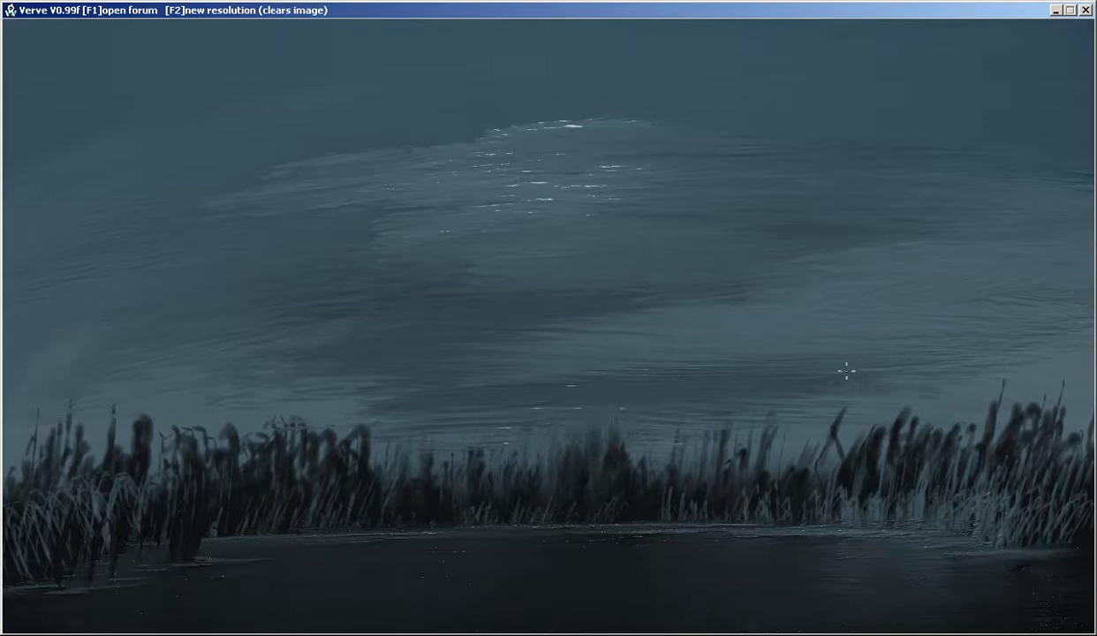
Smooth the streaky clouds and their bright glints into soft grey-blue bands across the sky
mouse_move(558, 139)
left_mouse_down()
mouse_move(572, 117)
mouse_move(471, 171)
mouse_move(465, 140)
mouse_move(254, 190)
mouse_move(327, 207)
mouse_move(574, 184)
mouse_move(599, 164)
mouse_move(398, 220)
mouse_move(511, 151)
mouse_move(487, 154)
mouse_move(520, 142)
left_mouse_up()
key("Tab")
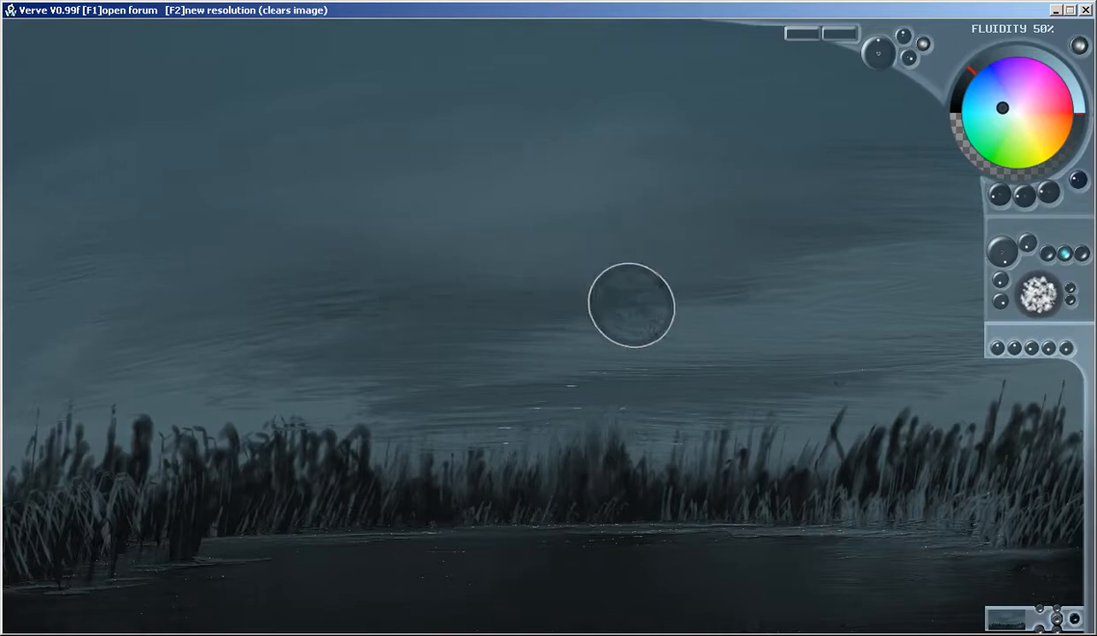
mouse_move(495, 340)
left_mouse_down()
mouse_move(306, 330)
mouse_move(310, 351)
left_mouse_up()
left_click_drag(787, 270, 916, 263)
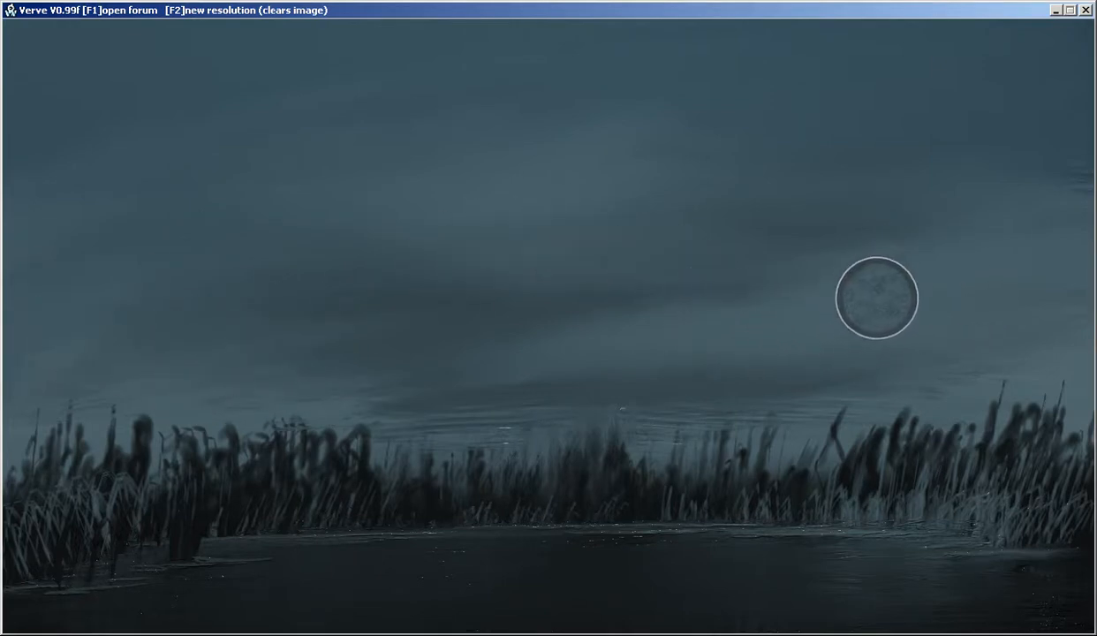
Switch to neutral grey and paint a rounded mass with a downward stem on a new layer over the landscape's centre
key("Tab")
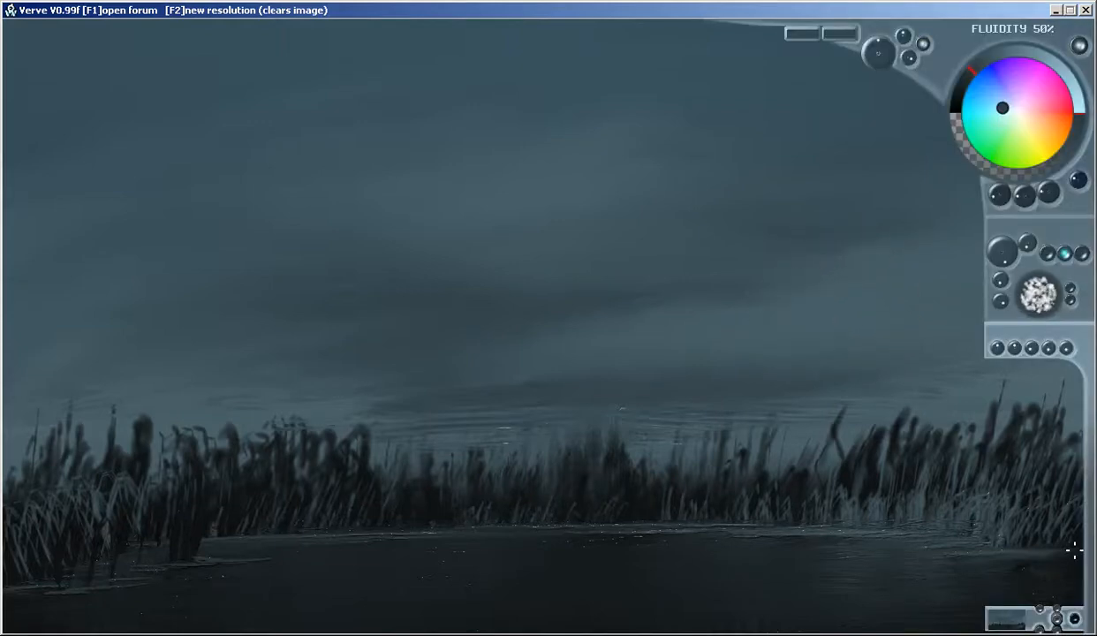
left_click_drag(1078, 181, 1037, 195)
left_click(986, 59)
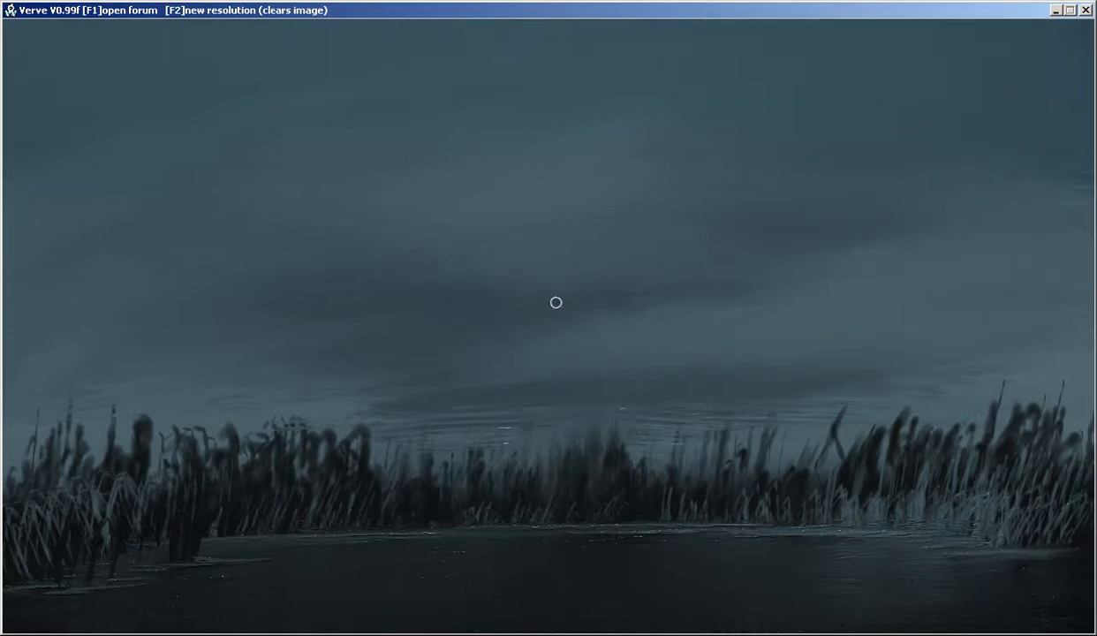
left_click_drag(531, 263, 537, 274)
mouse_move(524, 235)
left_mouse_down()
mouse_move(514, 269)
mouse_move(525, 351)
mouse_move(577, 328)
mouse_move(536, 335)
mouse_move(642, 318)
mouse_move(563, 271)
mouse_move(647, 267)
mouse_move(518, 330)
mouse_move(614, 357)
mouse_move(579, 386)
mouse_move(659, 359)
mouse_move(611, 426)
mouse_move(542, 404)
mouse_move(650, 404)
mouse_move(666, 277)
mouse_move(547, 262)
mouse_move(696, 236)
mouse_move(641, 529)
mouse_move(696, 369)
mouse_move(615, 537)
mouse_move(643, 431)
mouse_move(611, 471)
left_mouse_up()
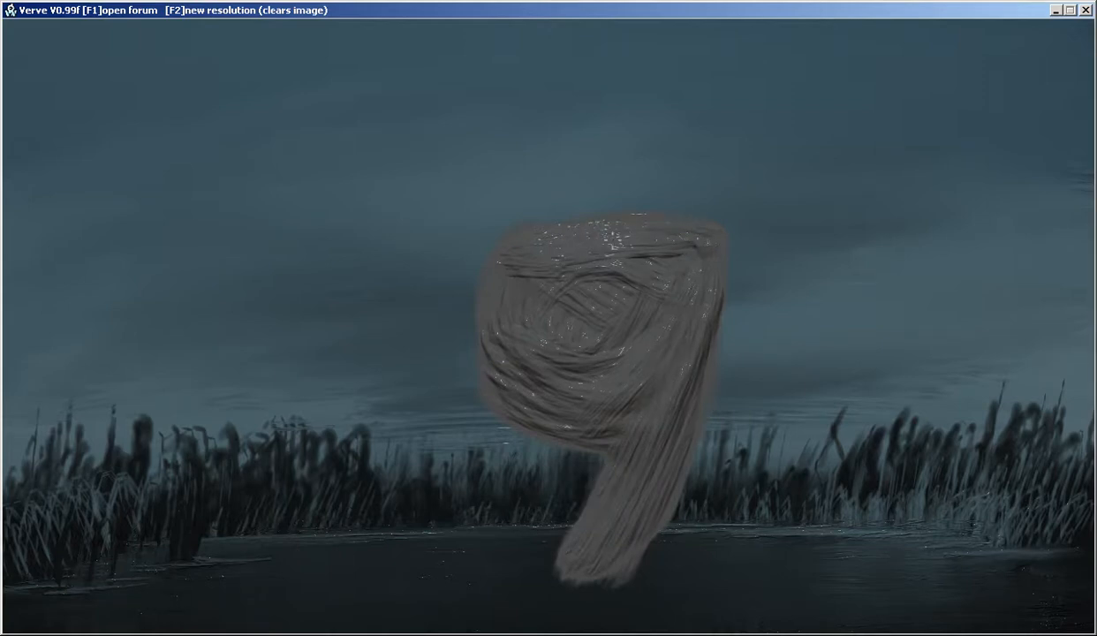
Widen the grey mass at the upper left and extend it down into a thick neck and flared base
mouse_move(706, 235)
left_mouse_down()
mouse_move(550, 246)
mouse_move(440, 305)
mouse_move(703, 291)
mouse_move(505, 264)
mouse_move(741, 260)
mouse_move(419, 288)
mouse_move(716, 283)
mouse_move(639, 217)
mouse_move(426, 256)
mouse_move(526, 288)
mouse_move(695, 225)
mouse_move(416, 294)
left_mouse_up()
mouse_move(428, 364)
left_mouse_down()
mouse_move(646, 413)
mouse_move(627, 377)
mouse_move(566, 341)
mouse_move(608, 452)
mouse_move(508, 448)
mouse_move(705, 371)
mouse_move(454, 440)
mouse_move(530, 492)
mouse_move(598, 509)
mouse_move(647, 506)
mouse_move(662, 564)
mouse_move(683, 571)
mouse_move(642, 547)
mouse_move(583, 572)
mouse_move(690, 579)
mouse_move(649, 560)
mouse_move(674, 551)
mouse_move(683, 591)
mouse_move(502, 557)
mouse_move(505, 533)
mouse_move(448, 613)
mouse_move(671, 611)
mouse_move(455, 593)
mouse_move(508, 583)
mouse_move(595, 467)
mouse_move(683, 492)
mouse_move(641, 577)
mouse_move(680, 584)
mouse_move(473, 604)
mouse_move(699, 587)
mouse_move(641, 517)
mouse_move(572, 466)
mouse_move(555, 421)
mouse_move(495, 431)
mouse_move(520, 385)
mouse_move(455, 347)
mouse_move(461, 273)
mouse_move(628, 243)
mouse_move(607, 227)
mouse_move(411, 332)
mouse_move(699, 245)
mouse_move(609, 231)
mouse_move(727, 274)
mouse_move(680, 426)
mouse_move(631, 473)
mouse_move(680, 478)
mouse_move(684, 526)
mouse_move(720, 564)
mouse_move(699, 612)
mouse_move(661, 590)
mouse_move(652, 452)
mouse_move(609, 471)
mouse_move(529, 382)
left_mouse_up()
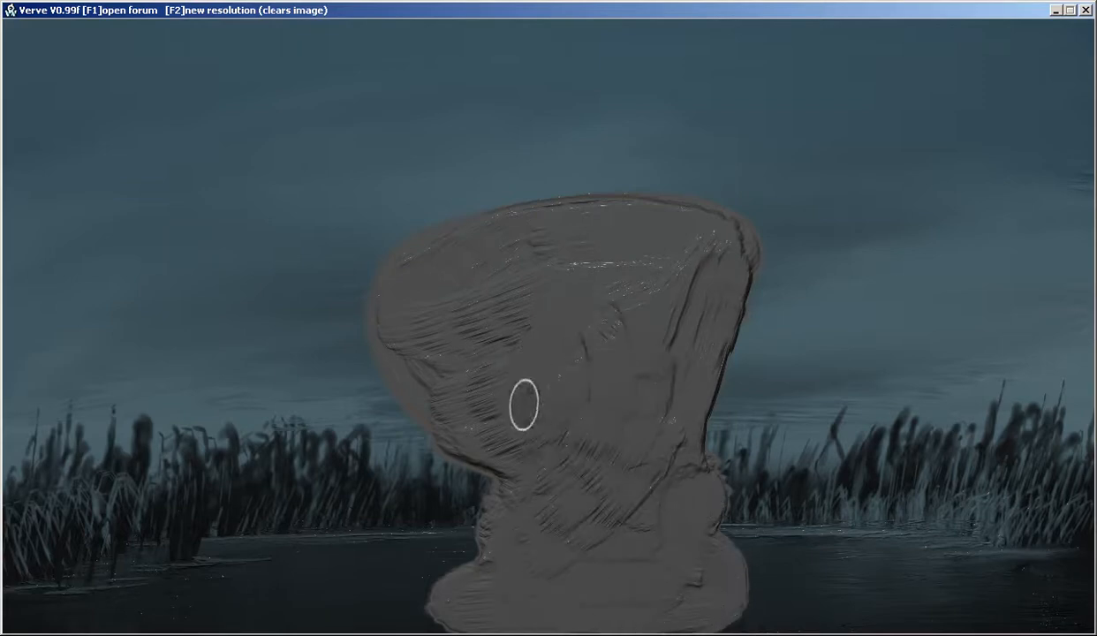
left_click_drag(582, 343, 606, 331)
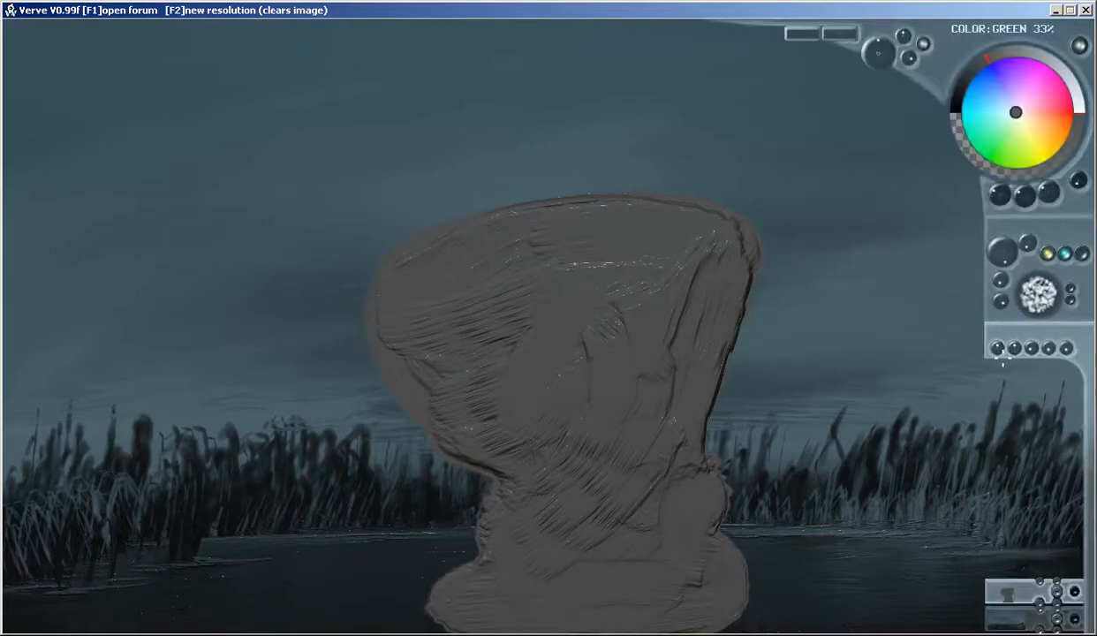
Lower the layer's bump to 10% and shade the left side and underside of the grey form with near-black
left_click_drag(989, 349, 938, 362)
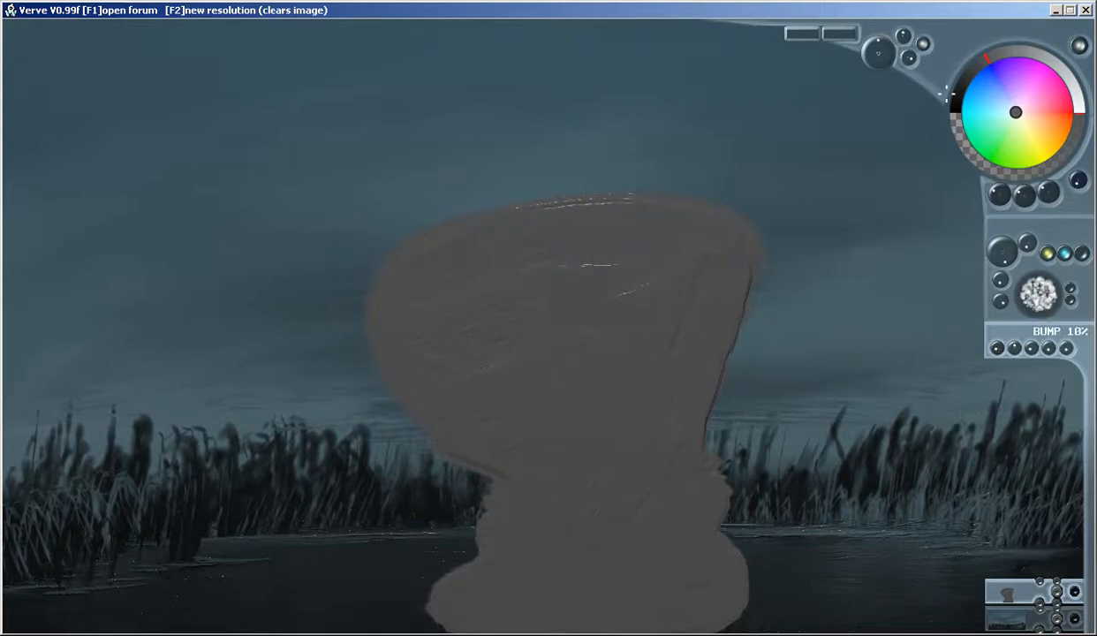
left_click_drag(976, 75, 962, 101)
left_click_drag(722, 274, 726, 290)
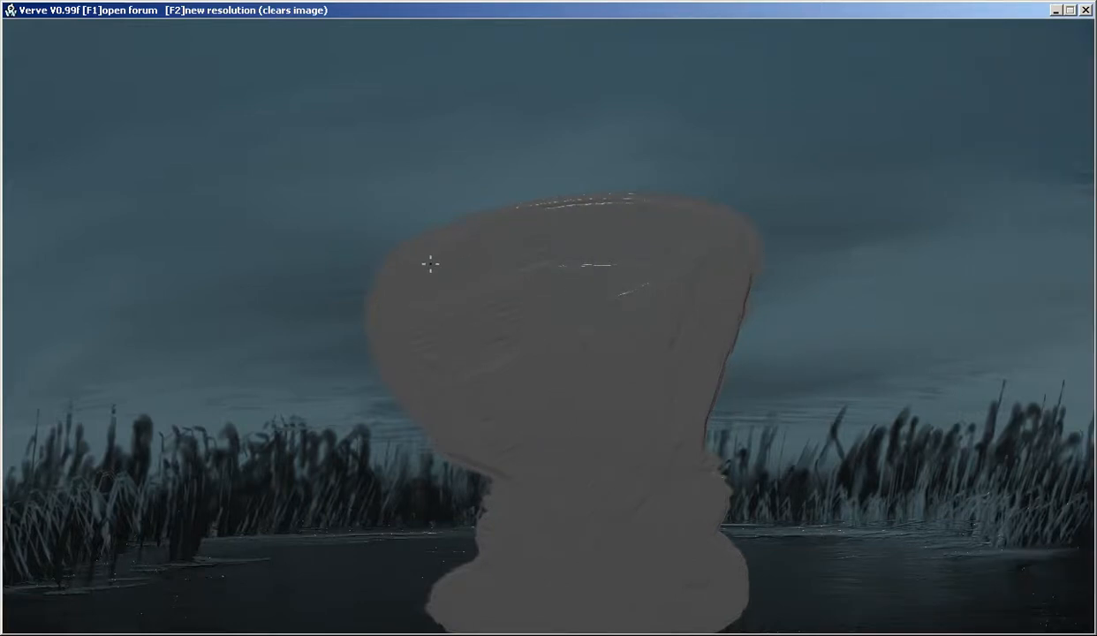
mouse_move(394, 257)
left_mouse_down()
mouse_move(384, 299)
mouse_move(394, 345)
mouse_move(463, 446)
mouse_move(430, 376)
mouse_move(424, 283)
mouse_move(484, 477)
mouse_move(453, 440)
mouse_move(526, 477)
left_mouse_up()
mouse_move(461, 321)
left_mouse_down()
mouse_move(512, 433)
mouse_move(565, 454)
mouse_move(486, 316)
mouse_move(444, 326)
mouse_move(530, 430)
mouse_move(490, 405)
mouse_move(545, 448)
mouse_move(505, 449)
mouse_move(564, 434)
mouse_move(616, 476)
mouse_move(528, 529)
mouse_move(573, 551)
mouse_move(602, 542)
mouse_move(518, 504)
mouse_move(511, 551)
mouse_move(439, 596)
mouse_move(541, 616)
mouse_move(586, 569)
mouse_move(603, 569)
mouse_move(612, 593)
mouse_move(687, 608)
mouse_move(722, 599)
mouse_move(547, 581)
mouse_move(464, 614)
mouse_move(633, 586)
mouse_move(595, 573)
mouse_move(617, 580)
mouse_move(659, 555)
mouse_move(683, 576)
mouse_move(595, 601)
mouse_move(615, 536)
mouse_move(603, 476)
mouse_move(519, 465)
mouse_move(532, 419)
mouse_move(577, 353)
mouse_move(533, 317)
mouse_move(436, 334)
mouse_move(483, 298)
mouse_move(450, 274)
mouse_move(532, 239)
mouse_move(576, 264)
mouse_move(526, 237)
mouse_move(629, 239)
mouse_move(515, 259)
mouse_move(573, 322)
mouse_move(610, 332)
mouse_move(564, 326)
mouse_move(666, 364)
mouse_move(537, 448)
mouse_move(585, 474)
mouse_move(505, 454)
mouse_move(642, 468)
mouse_move(567, 530)
mouse_move(621, 570)
mouse_move(690, 597)
mouse_move(732, 594)
mouse_move(697, 604)
mouse_move(669, 575)
mouse_move(547, 612)
left_mouse_up()
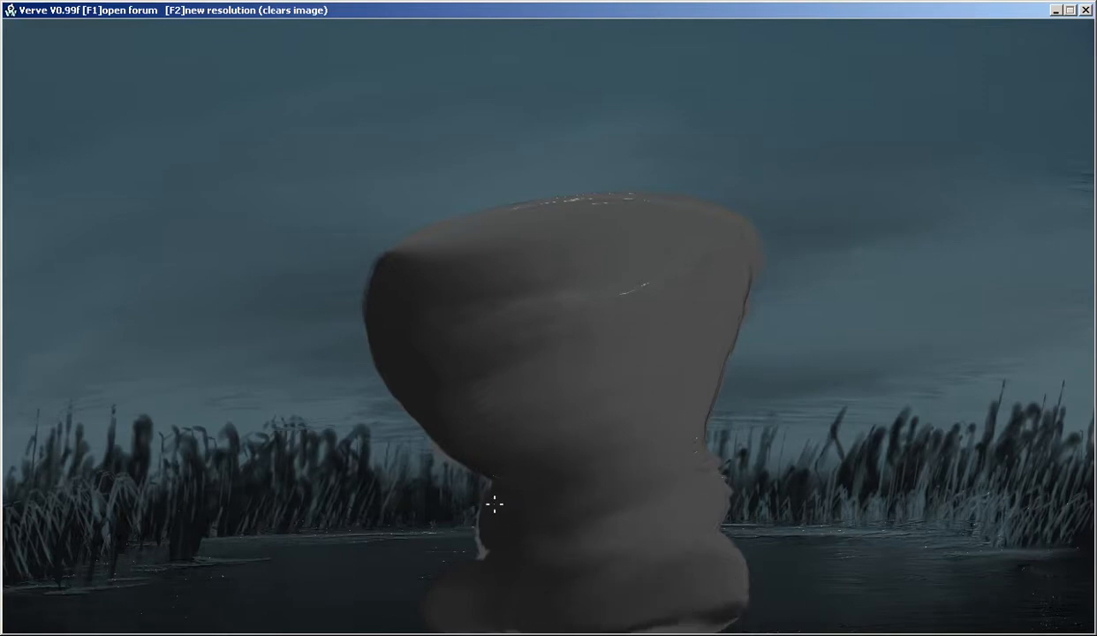
left_click_drag(499, 477, 430, 438)
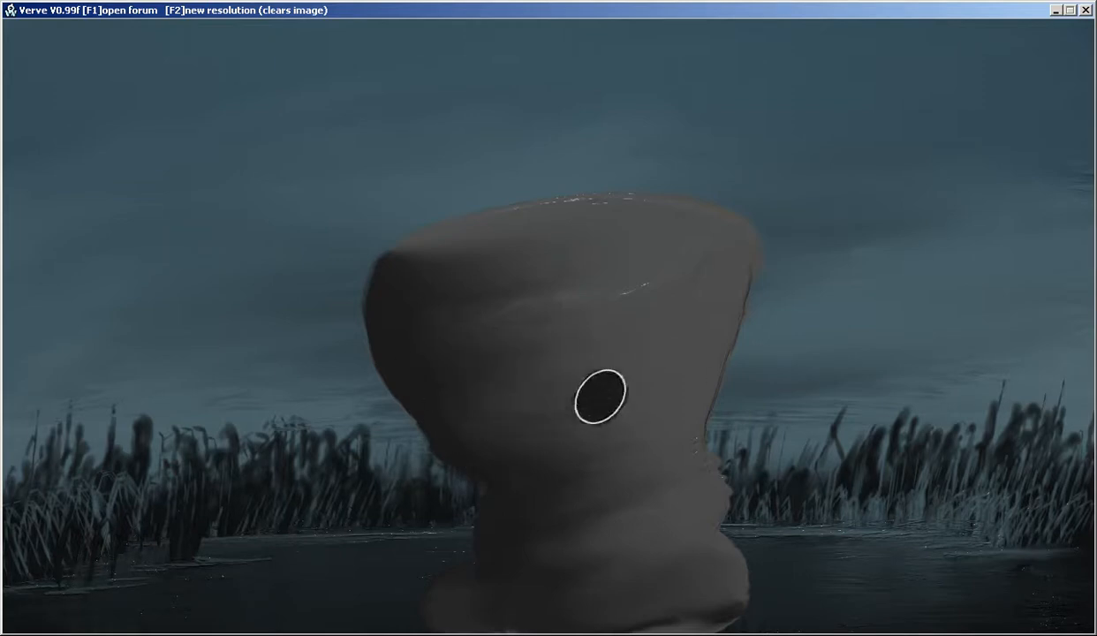
Repaint the form's top as a lighter grey plane and add a lighter patch on its shaded left side
mouse_move(520, 241)
left_mouse_down()
mouse_move(405, 273)
mouse_move(491, 282)
mouse_move(610, 273)
mouse_move(691, 248)
mouse_move(700, 226)
mouse_move(562, 215)
mouse_move(426, 246)
mouse_move(392, 267)
mouse_move(492, 281)
mouse_move(683, 253)
mouse_move(685, 232)
mouse_move(468, 262)
mouse_move(507, 243)
mouse_move(604, 238)
mouse_move(426, 257)
mouse_move(397, 277)
mouse_move(579, 270)
mouse_move(703, 246)
mouse_move(676, 218)
mouse_move(545, 216)
mouse_move(426, 248)
mouse_move(433, 274)
mouse_move(704, 239)
mouse_move(451, 253)
mouse_move(578, 230)
mouse_move(565, 253)
mouse_move(575, 271)
mouse_move(640, 263)
mouse_move(525, 287)
mouse_move(586, 258)
mouse_move(400, 268)
mouse_move(654, 247)
mouse_move(589, 271)
mouse_move(674, 245)
left_mouse_up()
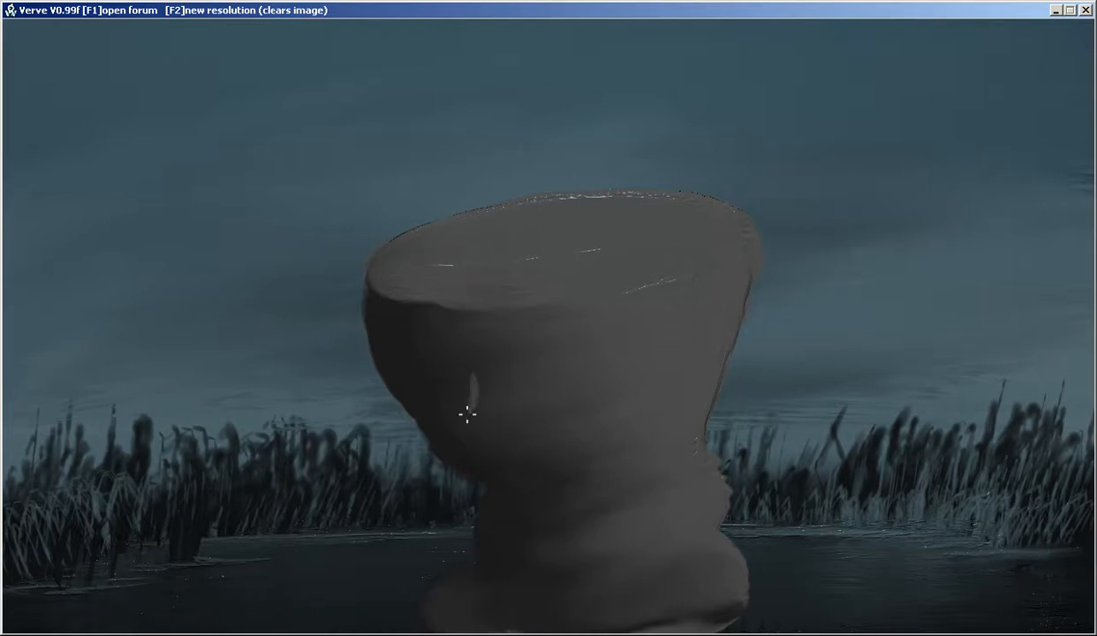
mouse_move(475, 403)
left_mouse_down()
mouse_move(497, 386)
mouse_move(512, 395)
mouse_move(518, 427)
mouse_move(545, 415)
mouse_move(553, 447)
mouse_move(500, 403)
mouse_move(552, 390)
left_mouse_up()
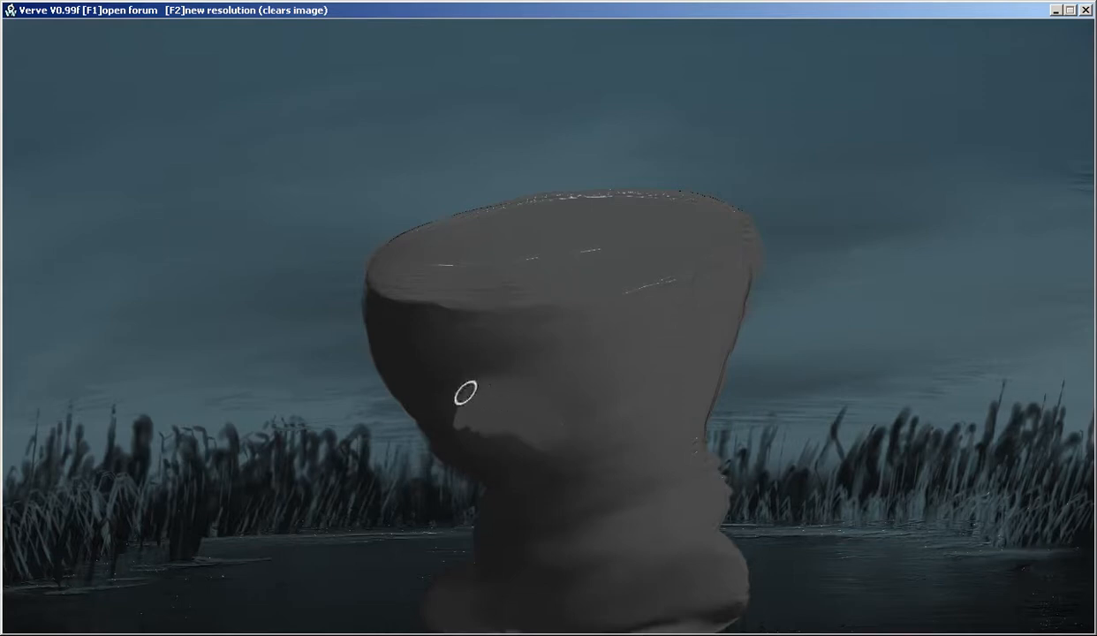
Shape the lighter patch into a nose with near-black edges and sketch a dark eye contour beside it
mouse_move(462, 413)
left_mouse_down()
mouse_move(525, 451)
mouse_move(480, 454)
left_mouse_up()
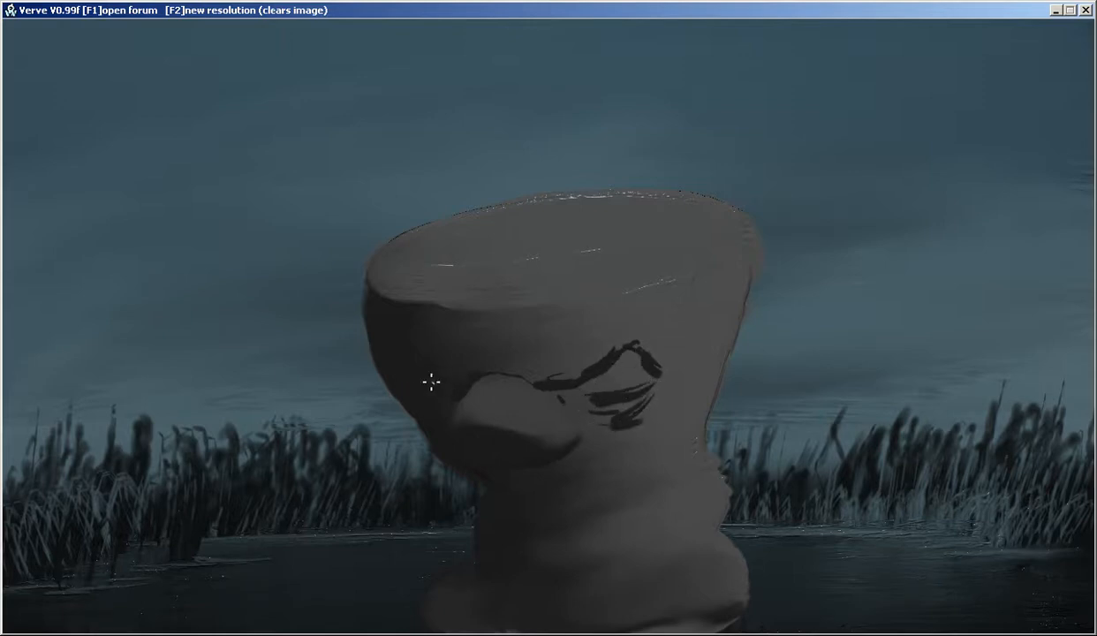
left_click_drag(427, 380, 405, 363)
left_click_drag(622, 362, 667, 366)
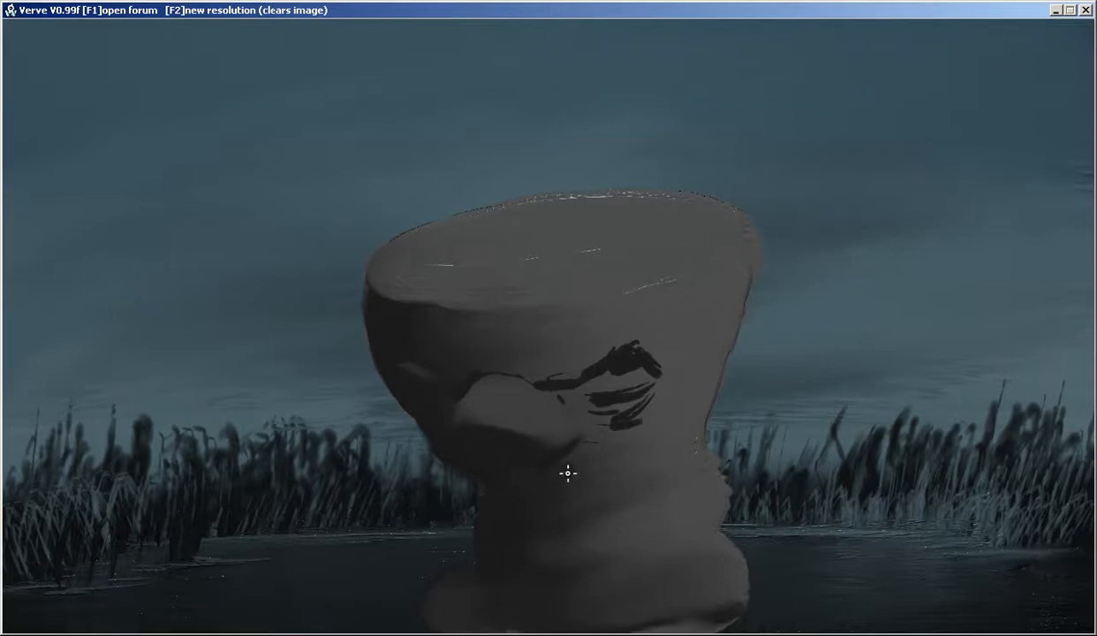
Darken the area beneath the nose, extend it into a jaw line towards the right, and blend the dark strokes around the eye
left_click_drag(568, 473, 534, 453)
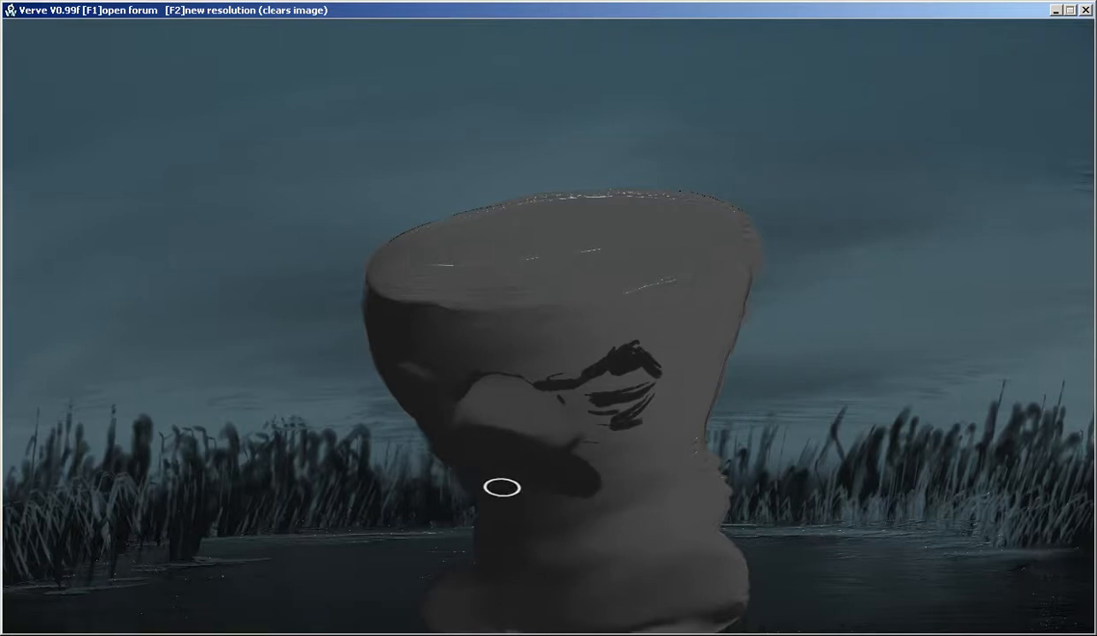
mouse_move(568, 470)
left_mouse_down()
mouse_move(622, 470)
mouse_move(649, 448)
mouse_move(609, 438)
left_mouse_up()
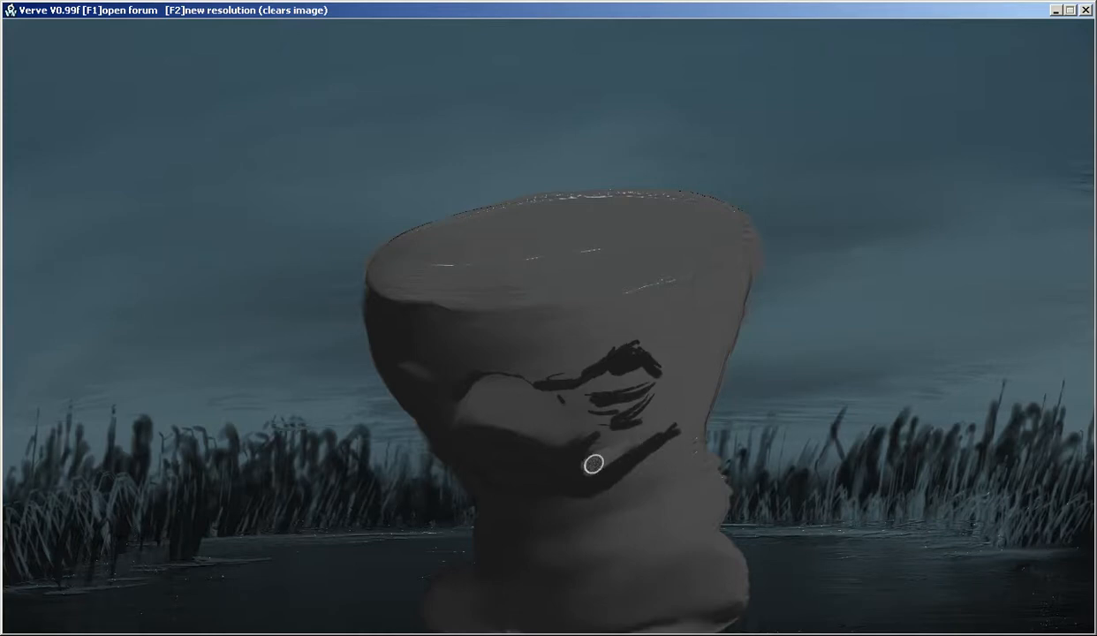
mouse_move(599, 460)
left_mouse_down()
mouse_move(565, 461)
mouse_move(583, 442)
mouse_move(639, 447)
mouse_move(649, 438)
mouse_move(588, 455)
mouse_move(691, 407)
mouse_move(607, 468)
left_mouse_up()
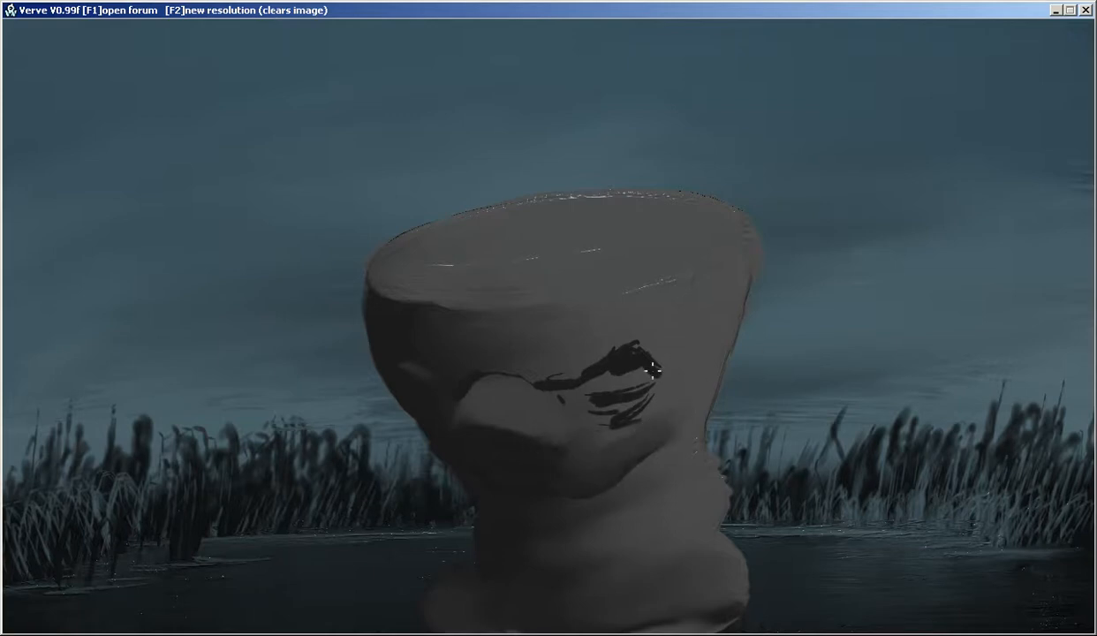
mouse_move(650, 389)
left_mouse_down()
mouse_move(592, 396)
mouse_move(627, 397)
mouse_move(595, 421)
mouse_move(640, 396)
left_mouse_up()
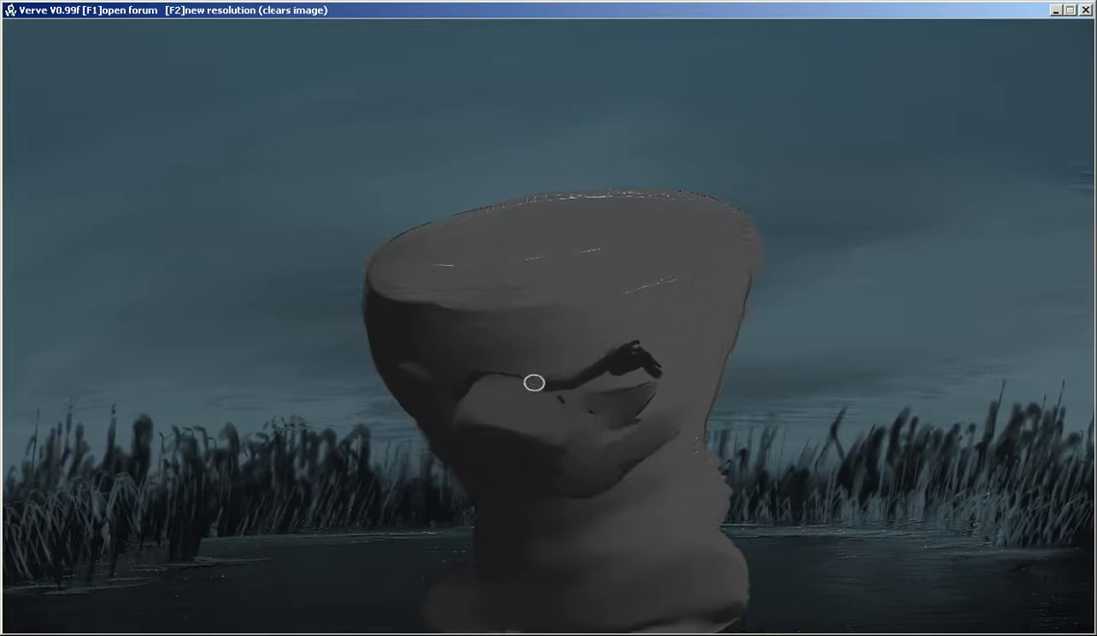
mouse_move(541, 380)
left_mouse_down()
mouse_move(604, 360)
mouse_move(639, 328)
mouse_move(635, 349)
mouse_move(658, 341)
mouse_move(665, 368)
mouse_move(607, 342)
mouse_move(542, 378)
mouse_move(505, 366)
left_mouse_up()
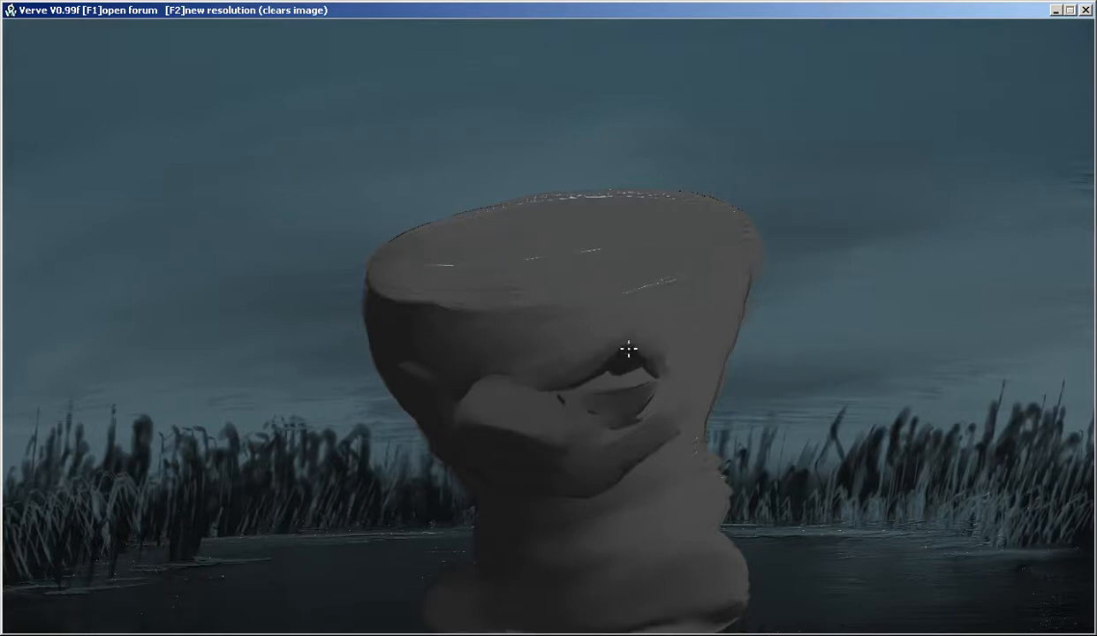
Paint dark brow and eyelid creases above the eye and blend them into a shaded eye socket
mouse_move(630, 332)
left_mouse_down()
mouse_move(615, 335)
mouse_move(632, 333)
mouse_move(631, 311)
mouse_move(611, 317)
mouse_move(676, 298)
mouse_move(507, 333)
left_mouse_up()
mouse_move(620, 291)
left_mouse_down()
mouse_move(696, 294)
mouse_move(579, 319)
left_mouse_up()
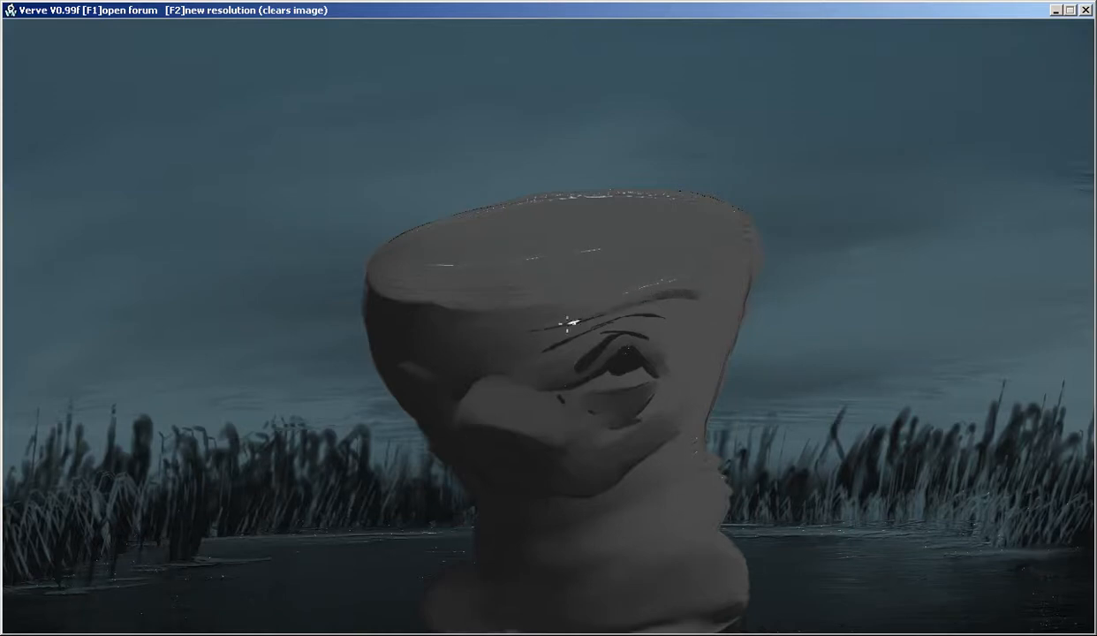
left_click_drag(651, 315, 510, 347)
mouse_move(581, 358)
left_mouse_down()
mouse_move(639, 326)
mouse_move(676, 355)
mouse_move(636, 326)
mouse_move(602, 335)
mouse_move(572, 373)
mouse_move(559, 370)
mouse_move(579, 344)
mouse_move(661, 326)
mouse_move(671, 331)
mouse_move(631, 322)
mouse_move(652, 325)
mouse_move(683, 361)
mouse_move(678, 379)
mouse_move(639, 331)
mouse_move(665, 364)
left_mouse_up()
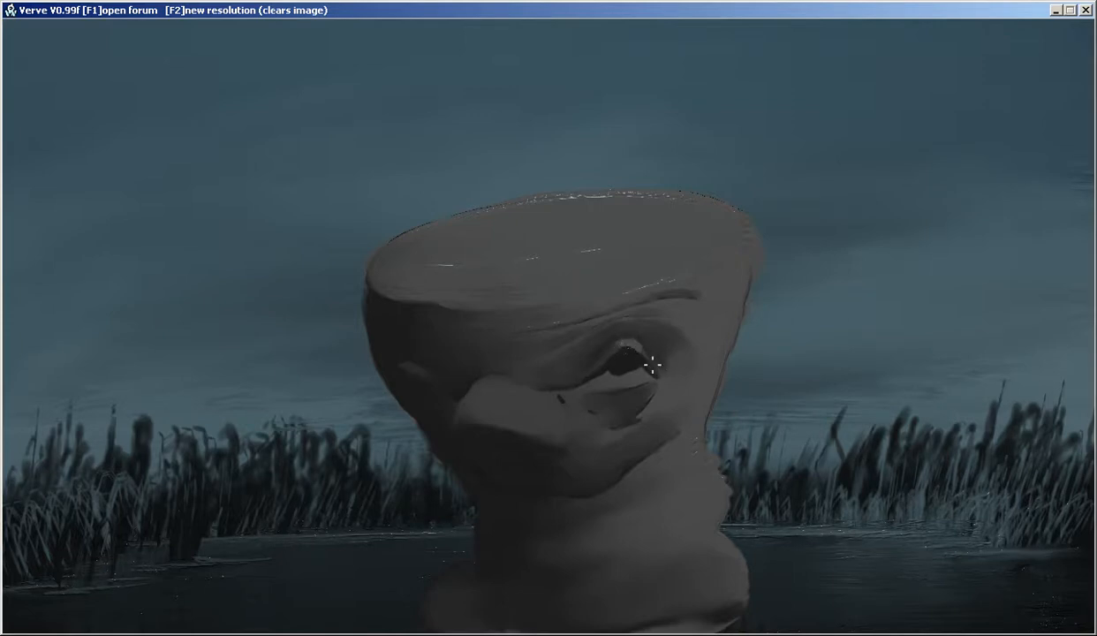
Paint a grey iris with a light glint inside the eye and darken the eye's inner corner
left_click(625, 354)
mouse_move(627, 363)
left_mouse_down()
mouse_move(617, 363)
mouse_move(626, 357)
left_mouse_up()
right_click(603, 372)
mouse_move(603, 374)
left_mouse_down()
mouse_move(587, 396)
mouse_move(573, 389)
left_mouse_up()
left_click_drag(588, 380, 581, 390)
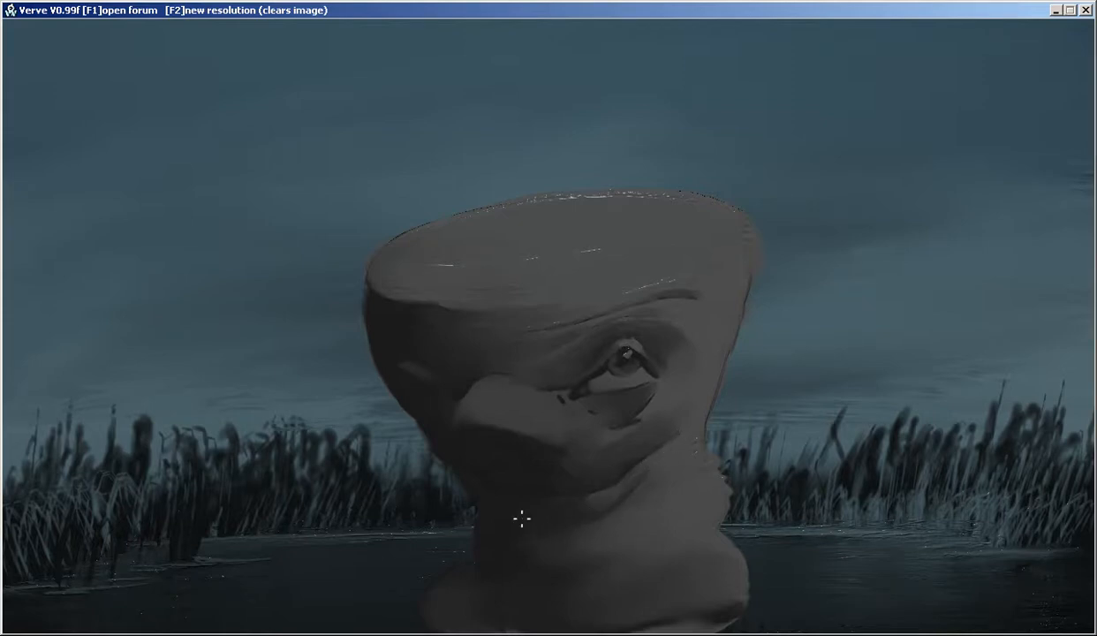
Paint dark wrinkle folds across the neck and add soft folds to the shaded left side of the face
mouse_move(650, 511)
left_mouse_down()
mouse_move(631, 509)
mouse_move(643, 502)
mouse_move(679, 513)
mouse_move(543, 550)
left_mouse_up()
left_click_drag(637, 533, 543, 542)
left_click_drag(676, 519, 543, 551)
left_click_drag(617, 514, 579, 531)
left_click_drag(652, 500, 609, 519)
mouse_move(688, 474)
left_mouse_down()
mouse_move(616, 516)
mouse_move(571, 527)
left_mouse_up()
mouse_move(661, 509)
left_mouse_down()
mouse_move(707, 495)
mouse_move(665, 495)
mouse_move(676, 483)
mouse_move(660, 492)
mouse_move(685, 477)
mouse_move(642, 500)
left_mouse_up()
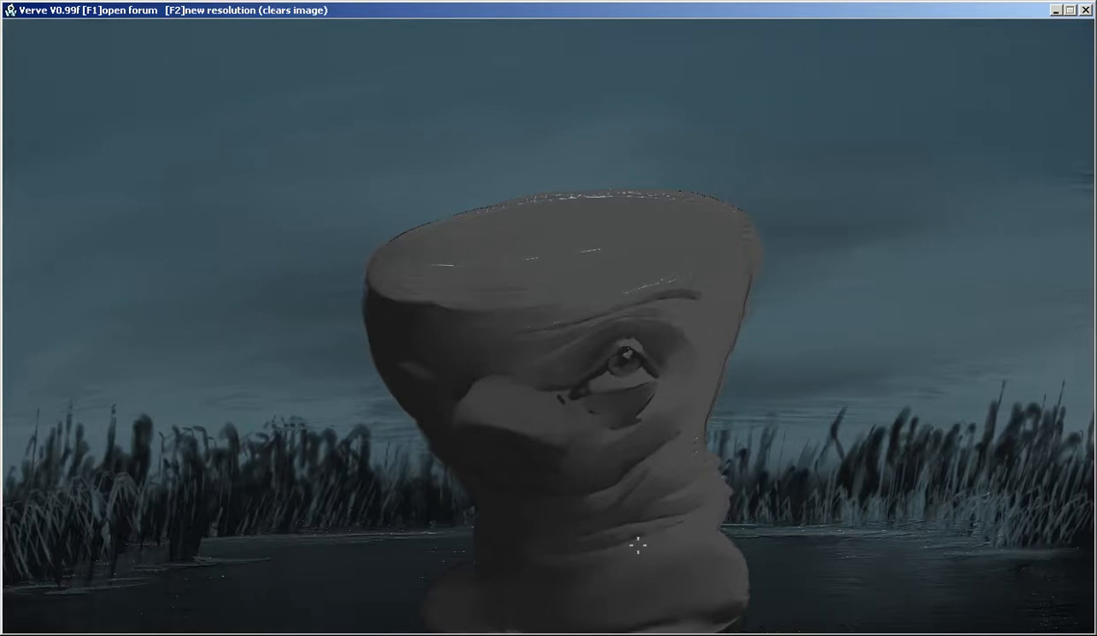
mouse_move(597, 570)
left_mouse_down()
mouse_move(661, 551)
mouse_move(647, 575)
mouse_move(676, 572)
left_mouse_up()
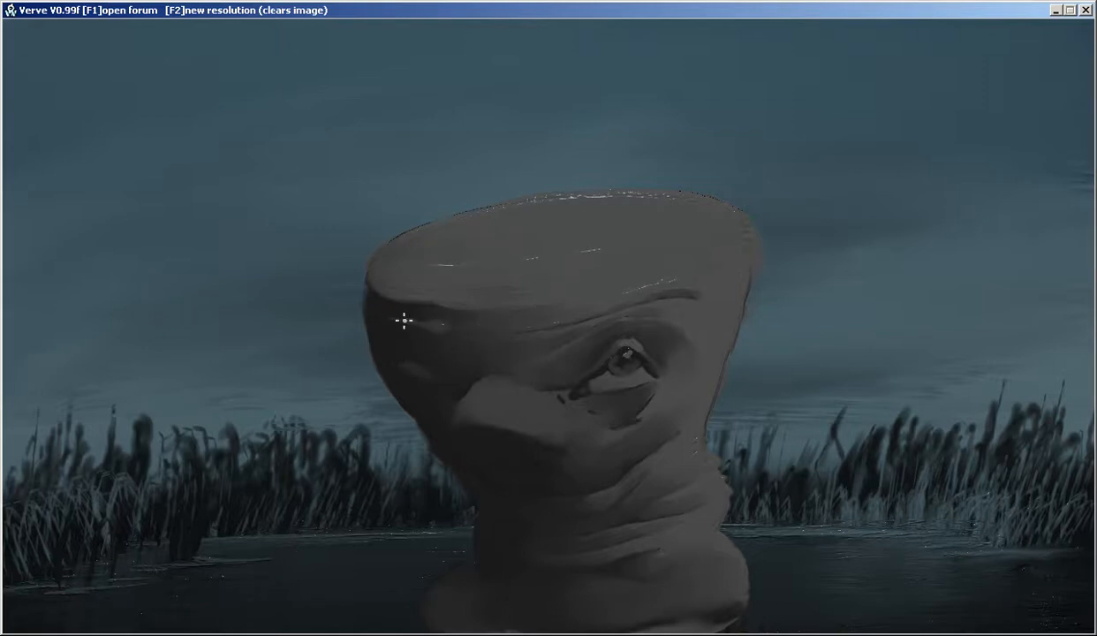
left_click_drag(398, 341, 431, 357)
Switch to a lighter grey and paint highlights on the nose tip and upper eyelid
key("Tab")
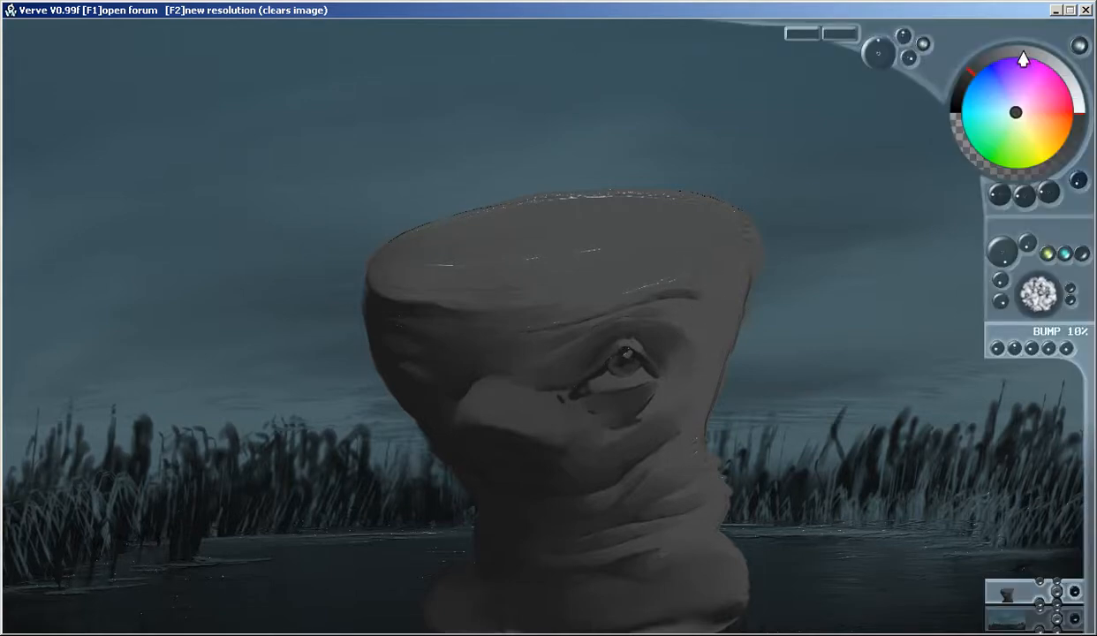
key("Tab")
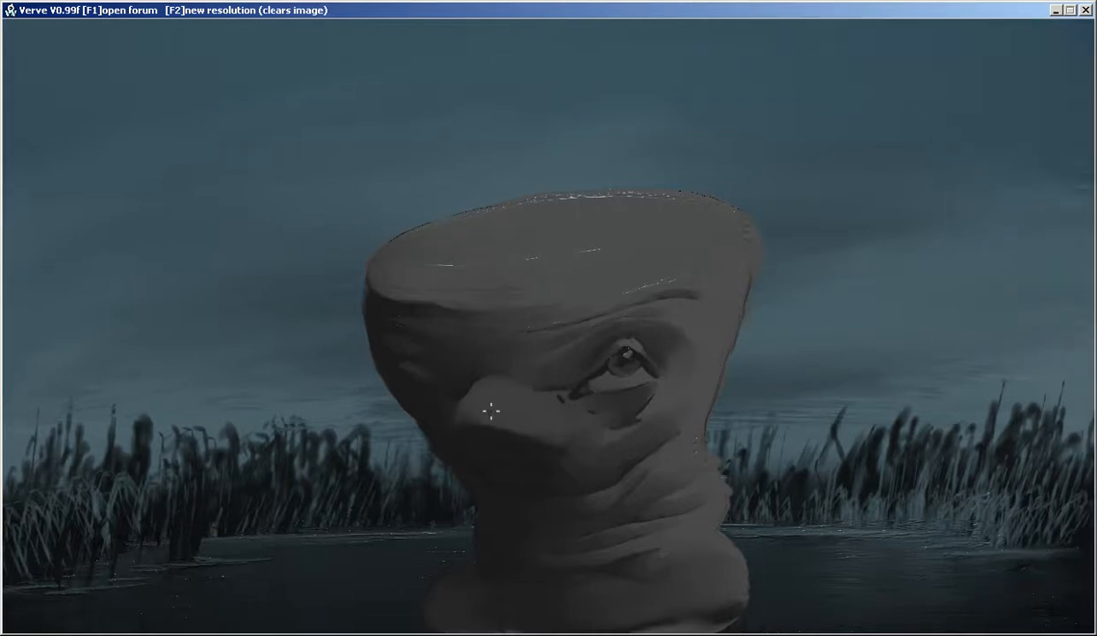
mouse_move(500, 411)
left_mouse_down()
mouse_move(541, 421)
mouse_move(519, 406)
mouse_move(476, 413)
mouse_move(481, 404)
mouse_move(553, 432)
mouse_move(496, 397)
left_mouse_up()
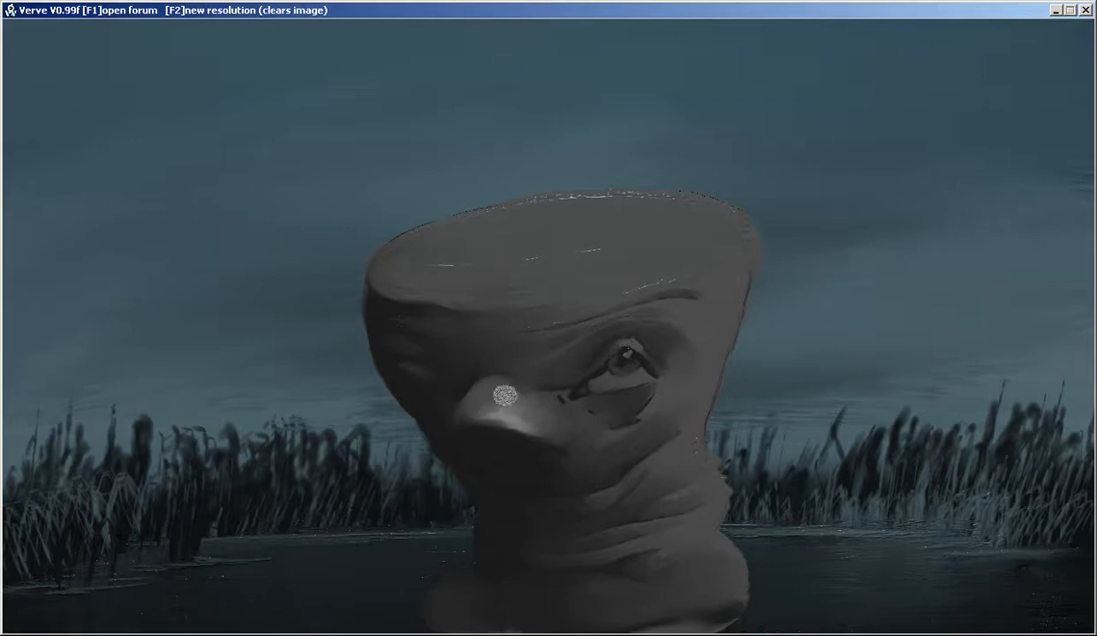
mouse_move(630, 340)
left_mouse_down()
mouse_move(610, 336)
mouse_move(632, 346)
left_mouse_up()
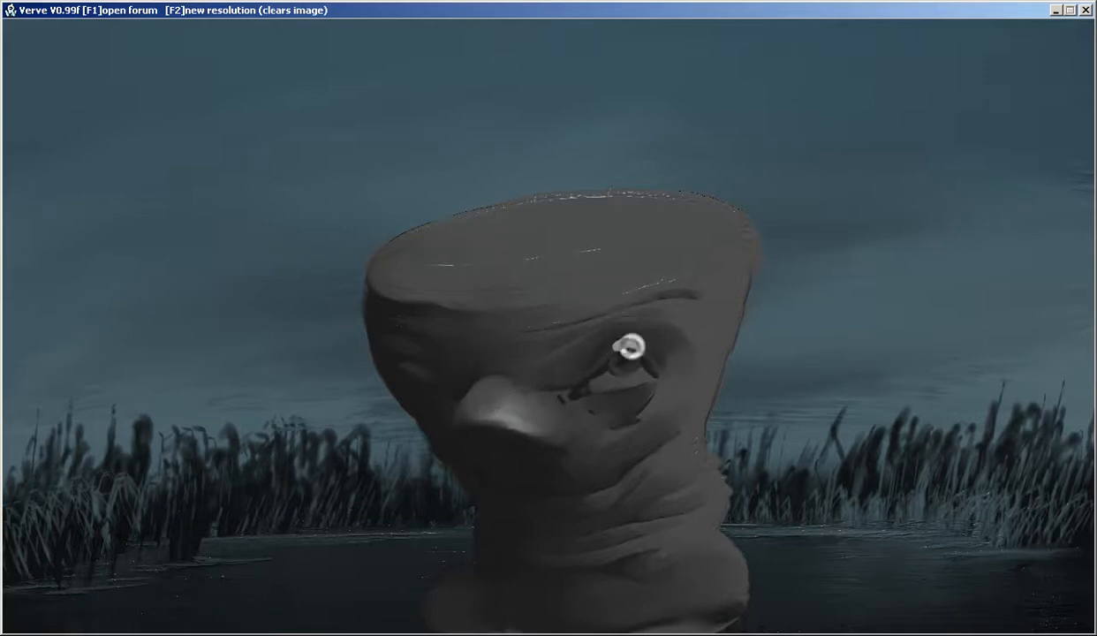
Set the fluid smudge to 44% and blending to 36%, and refine the highlights on the eyelids
key("Tab")
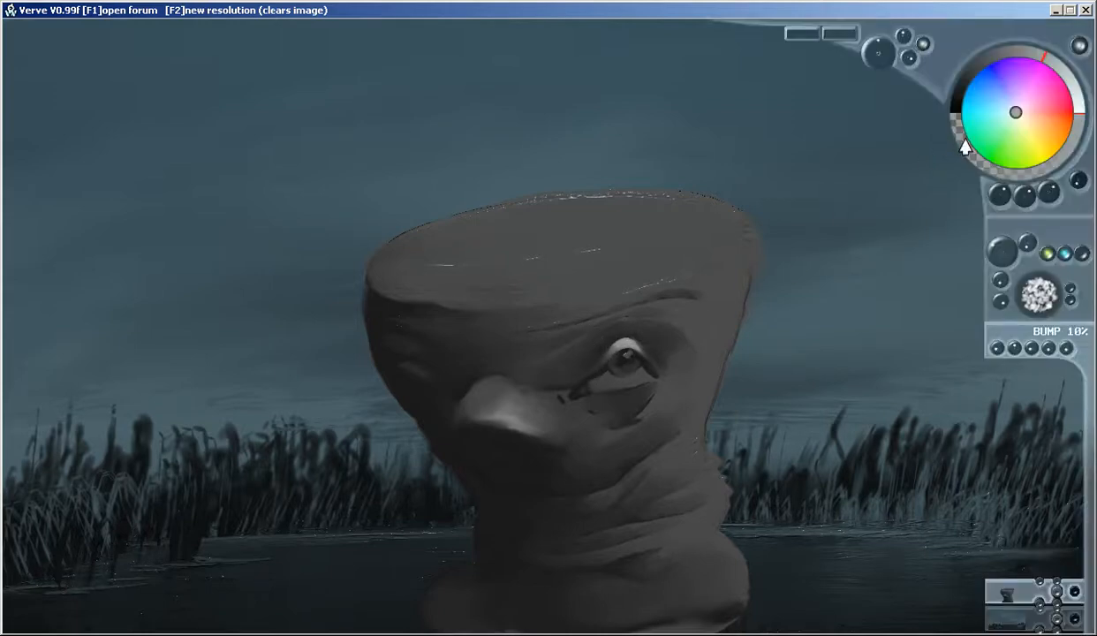
mouse_move(908, 57)
left_mouse_down()
mouse_move(834, 80)
mouse_move(844, 79)
left_mouse_up()
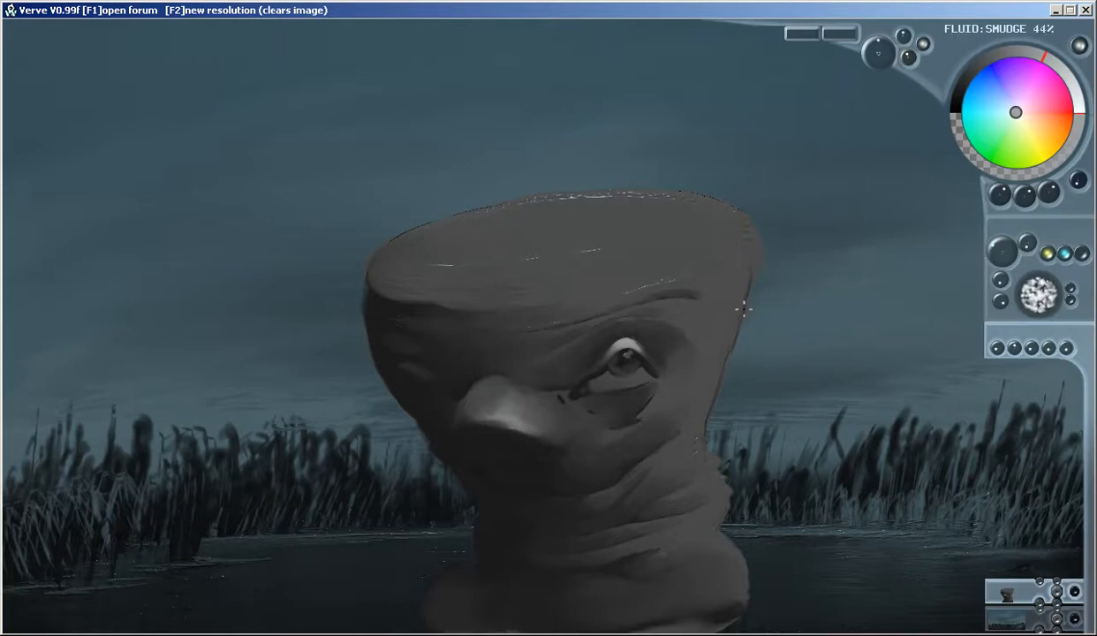
left_click_drag(1000, 279, 1061, 273)
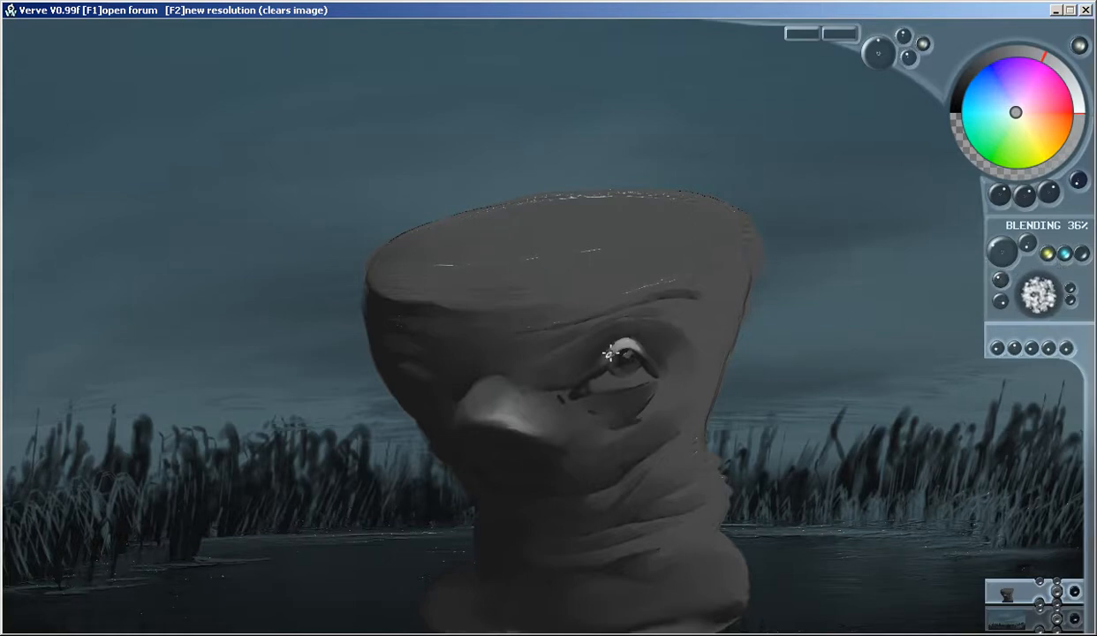
mouse_move(622, 338)
left_mouse_down()
mouse_move(654, 370)
mouse_move(626, 415)
mouse_move(624, 378)
left_mouse_up()
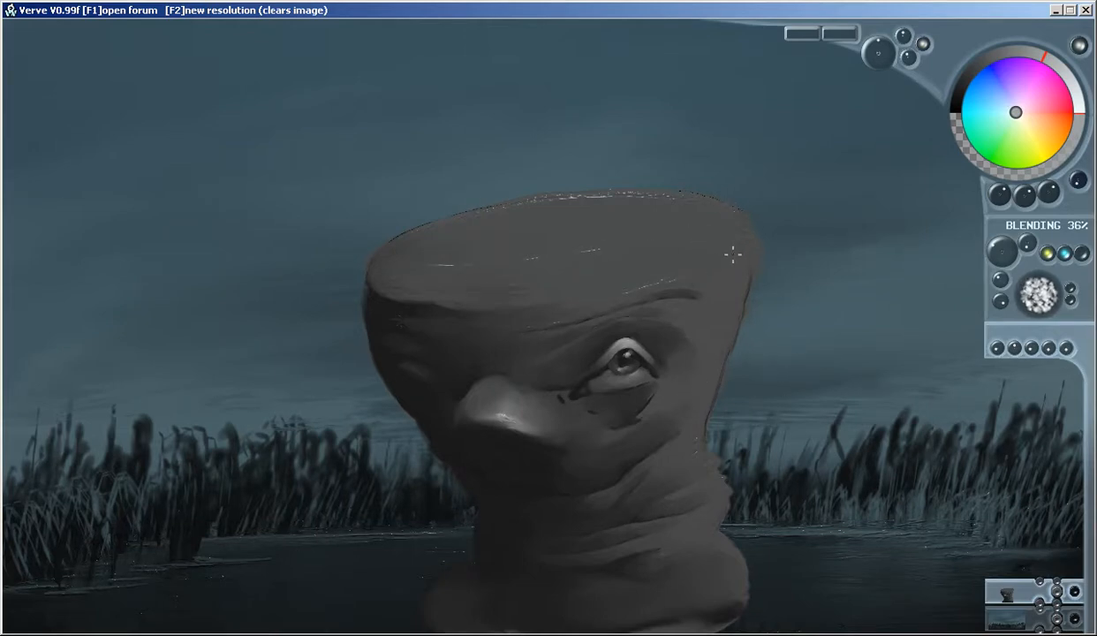
Paint a light grey highlight along the right and back rim of the head's flat top
mouse_move(727, 255)
left_mouse_down()
mouse_move(747, 234)
mouse_move(705, 200)
mouse_move(582, 196)
mouse_move(651, 195)
mouse_move(630, 193)
mouse_move(721, 212)
mouse_move(684, 197)
mouse_move(739, 229)
mouse_move(726, 253)
mouse_move(728, 214)
mouse_move(720, 254)
mouse_move(741, 241)
mouse_move(693, 265)
mouse_move(740, 252)
mouse_move(733, 215)
mouse_move(634, 191)
mouse_move(529, 200)
mouse_move(666, 204)
mouse_move(622, 205)
mouse_move(671, 201)
left_mouse_up()
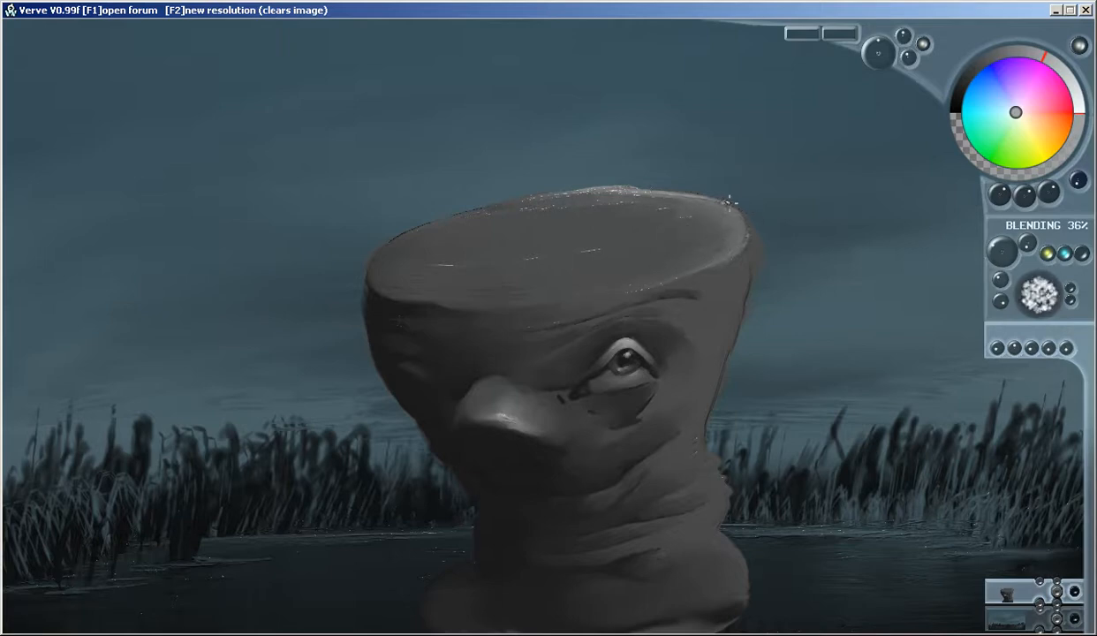
mouse_move(747, 250)
left_mouse_down()
mouse_move(710, 270)
mouse_move(755, 231)
mouse_move(726, 204)
left_mouse_up()
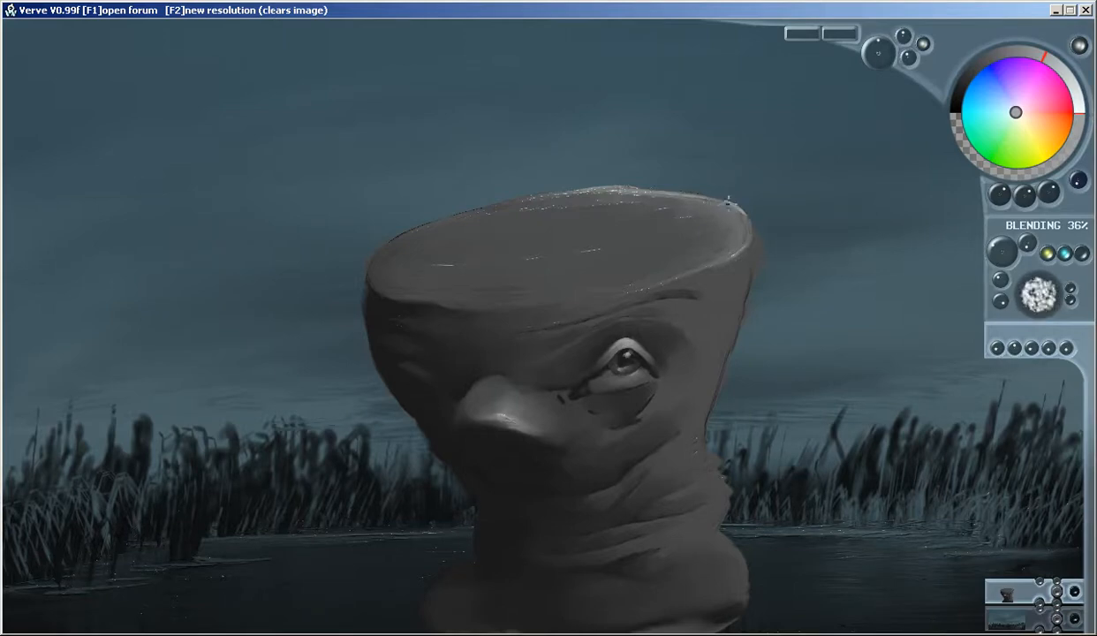
left_click_drag(727, 209, 745, 243)
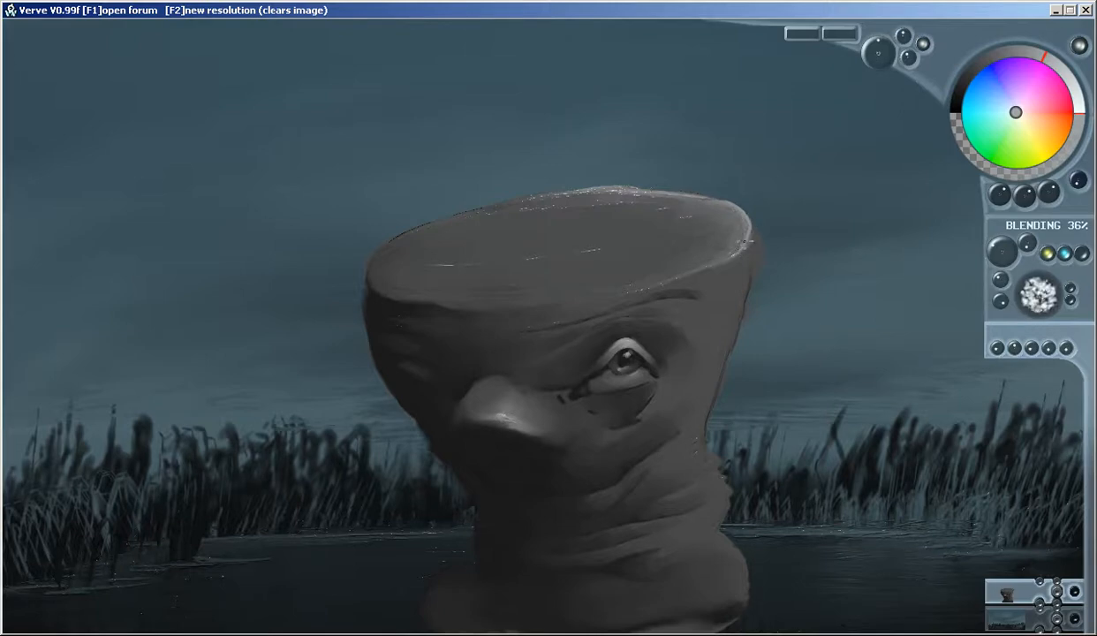
mouse_move(724, 196)
left_mouse_down()
mouse_move(626, 186)
mouse_move(637, 183)
mouse_move(593, 193)
mouse_move(646, 194)
mouse_move(543, 196)
left_mouse_up()
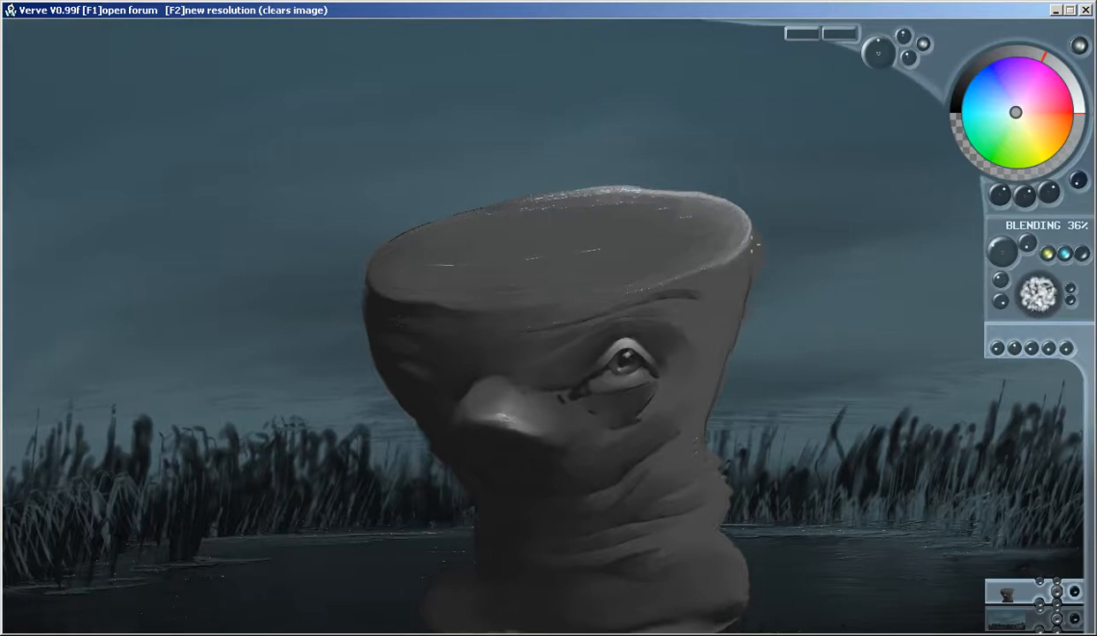
Lighten the right side of the head and highlight the brow fold and the forehead's lower edge above the eye
mouse_move(744, 258)
left_mouse_down()
mouse_move(714, 265)
mouse_move(711, 329)
mouse_move(732, 323)
mouse_move(705, 309)
mouse_move(714, 265)
mouse_move(704, 279)
mouse_move(717, 288)
mouse_move(717, 313)
mouse_move(722, 299)
mouse_move(698, 274)
mouse_move(720, 271)
mouse_move(726, 256)
mouse_move(714, 302)
mouse_move(738, 276)
mouse_move(714, 273)
left_mouse_up()
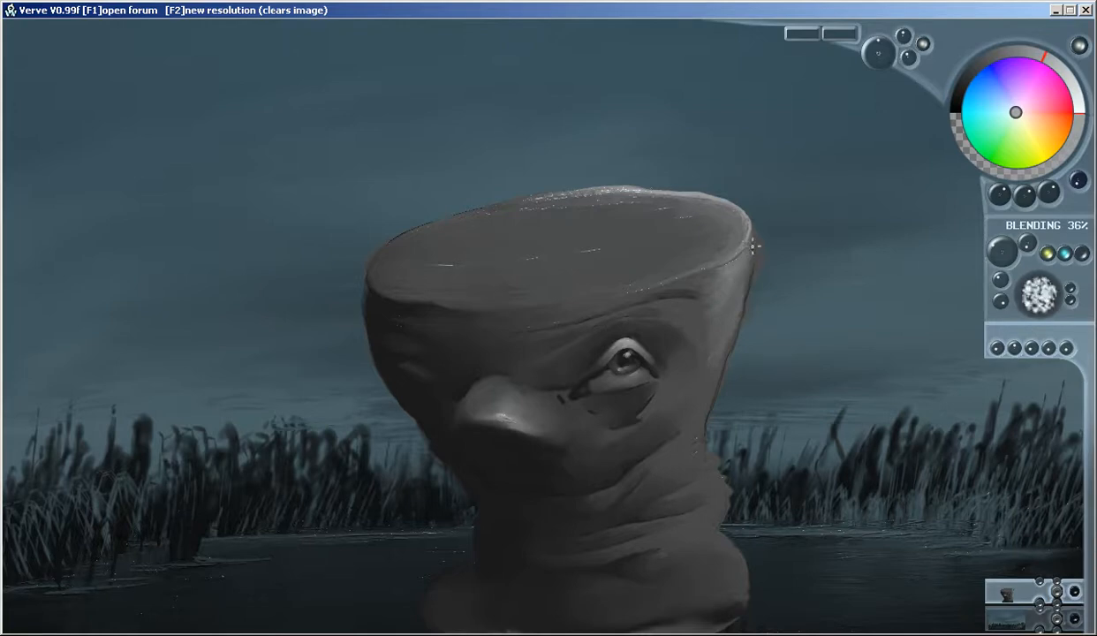
mouse_move(754, 243)
left_mouse_down()
mouse_move(717, 282)
mouse_move(702, 280)
mouse_move(717, 283)
mouse_move(705, 314)
mouse_move(721, 333)
mouse_move(713, 350)
mouse_move(710, 316)
mouse_move(698, 310)
mouse_move(704, 276)
mouse_move(701, 285)
left_mouse_up()
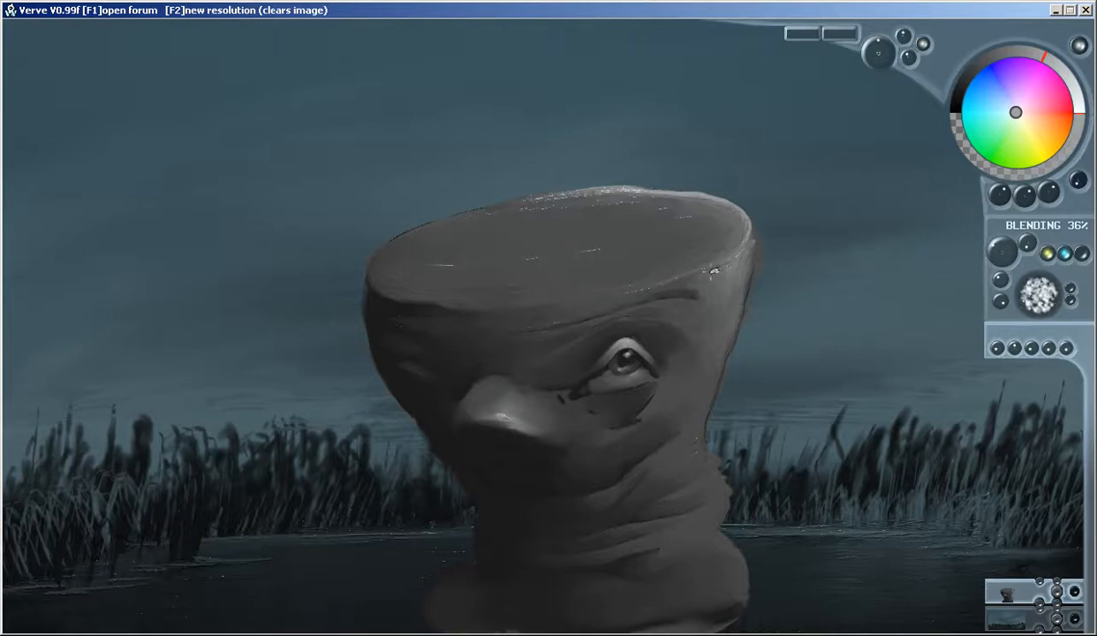
mouse_move(709, 273)
left_mouse_down()
mouse_move(691, 320)
mouse_move(702, 315)
mouse_move(679, 291)
mouse_move(701, 309)
mouse_move(661, 303)
mouse_move(698, 307)
left_mouse_up()
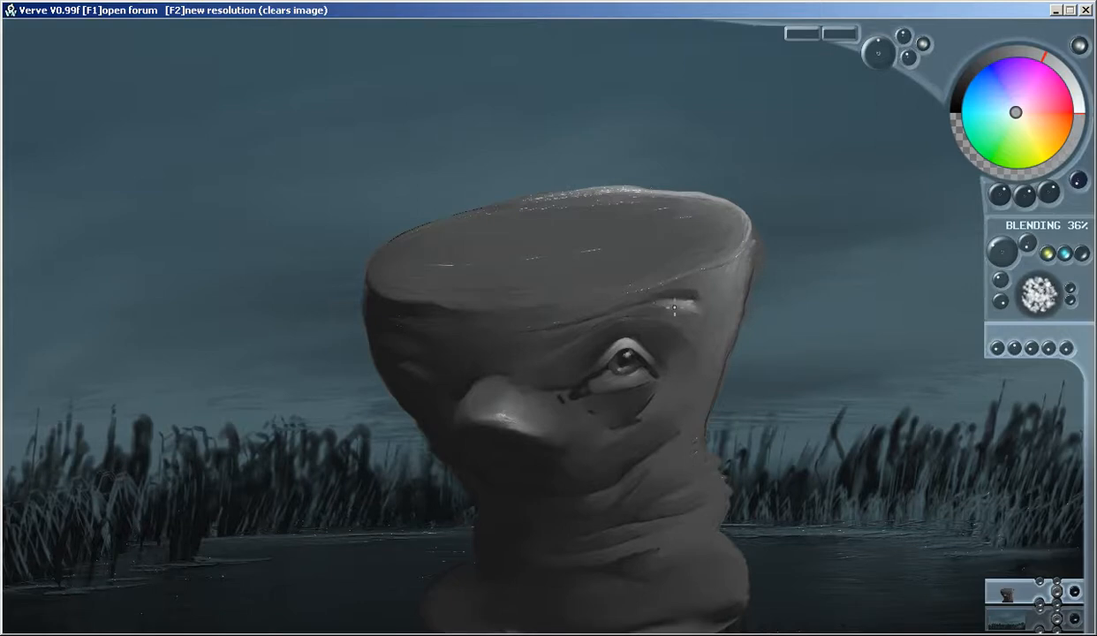
mouse_move(678, 283)
left_mouse_down()
mouse_move(658, 288)
mouse_move(703, 291)
left_mouse_up()
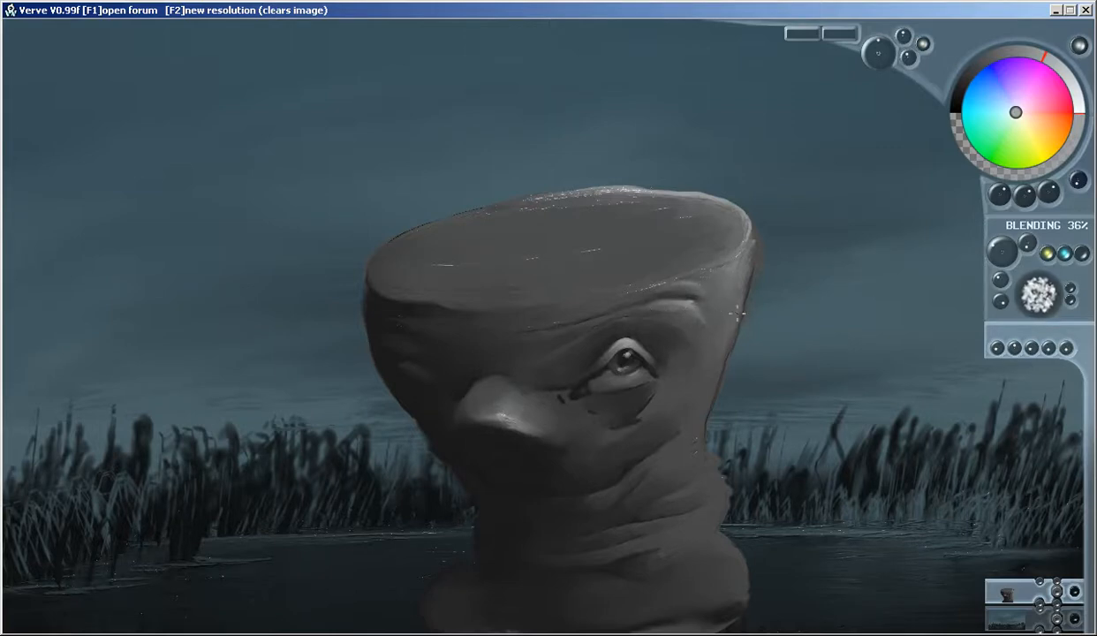
mouse_move(621, 302)
left_mouse_down()
mouse_move(550, 324)
mouse_move(633, 295)
mouse_move(560, 321)
left_mouse_up()
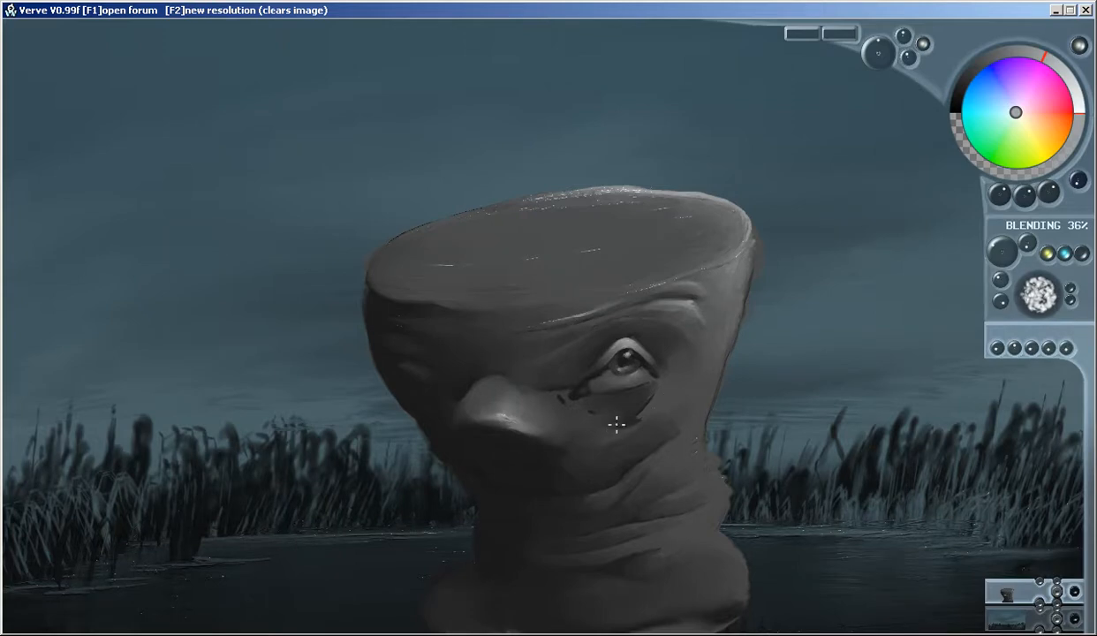
Round out the bag under the eye and highlight the cheek below it
mouse_move(587, 418)
left_mouse_down()
mouse_move(627, 429)
mouse_move(583, 431)
mouse_move(609, 437)
mouse_move(647, 418)
left_mouse_up()
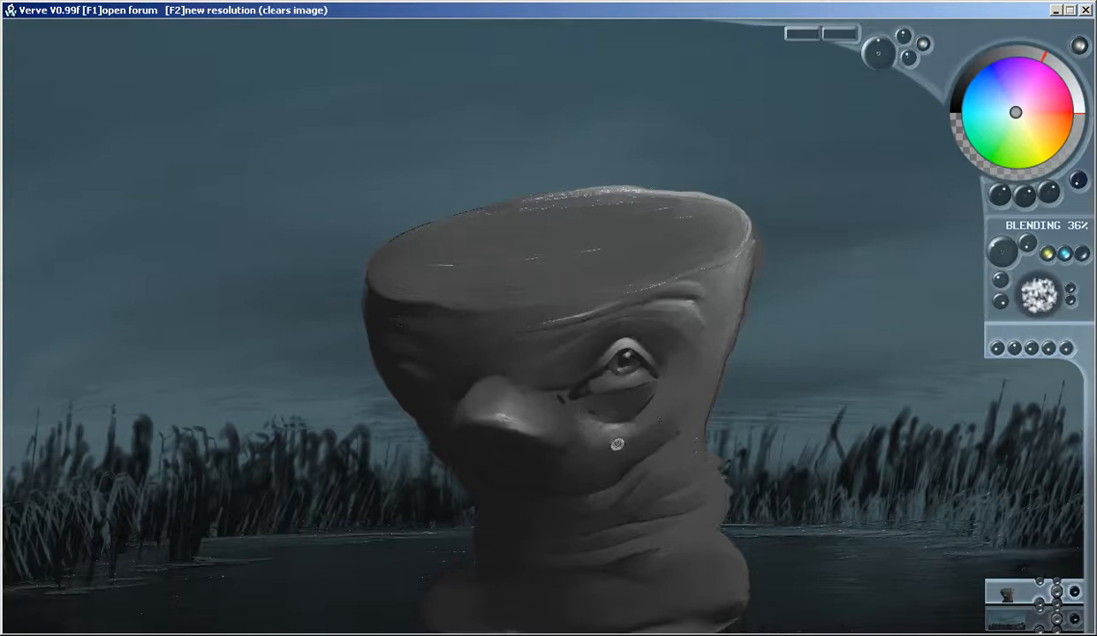
left_click_drag(592, 435, 590, 428)
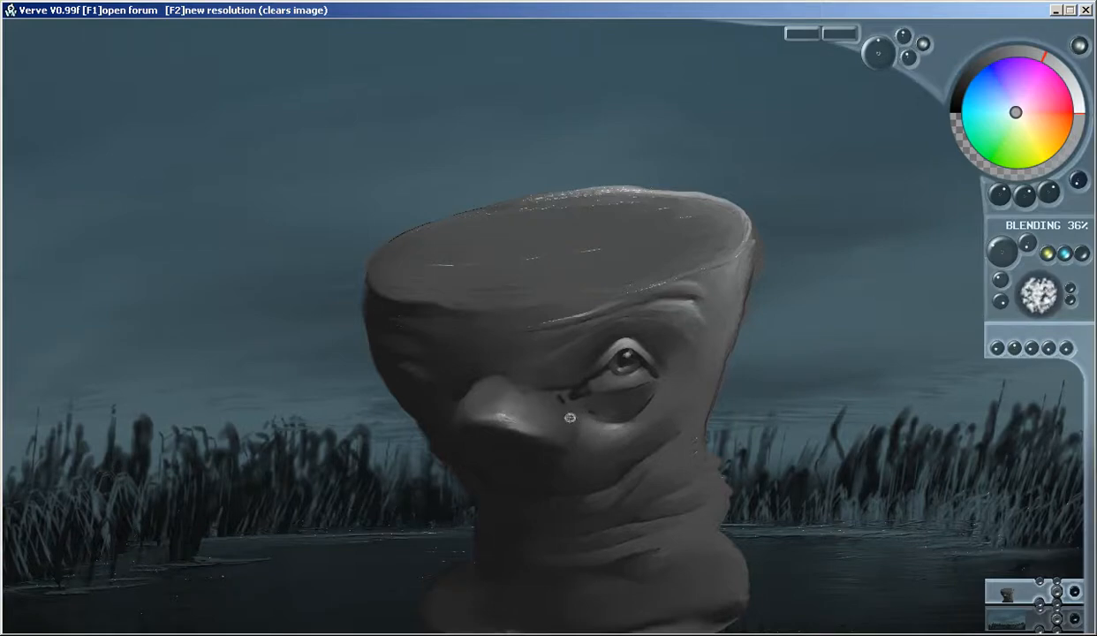
left_click_drag(596, 451, 595, 445)
Paint light grey highlights on the right side of the neck folds and the flared base
mouse_move(673, 447)
left_mouse_down()
mouse_move(642, 458)
mouse_move(670, 452)
mouse_move(652, 452)
mouse_move(622, 483)
mouse_move(623, 455)
mouse_move(612, 495)
left_mouse_up()
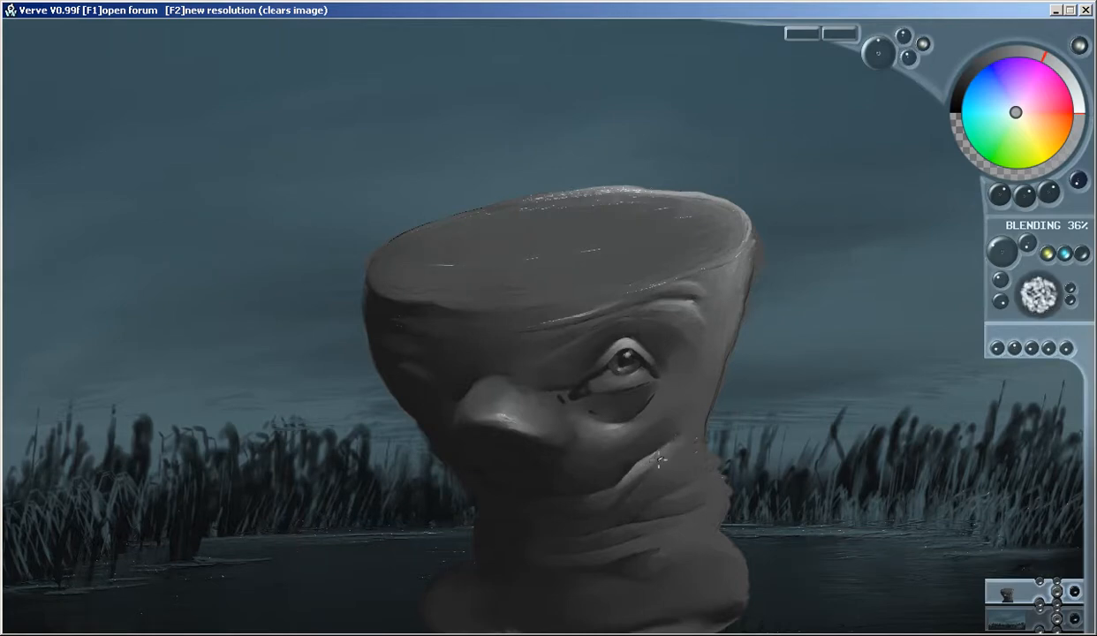
mouse_move(692, 496)
left_mouse_down()
mouse_move(658, 495)
mouse_move(681, 482)
mouse_move(650, 491)
mouse_move(685, 502)
mouse_move(636, 490)
mouse_move(704, 494)
left_mouse_up()
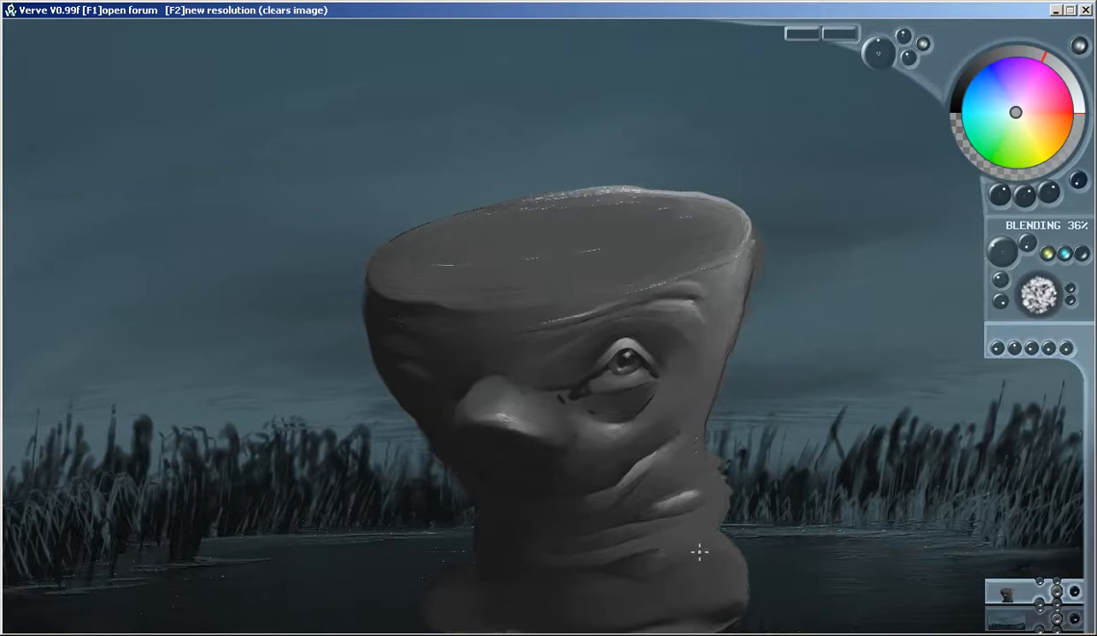
mouse_move(713, 552)
left_mouse_down()
mouse_move(685, 534)
mouse_move(672, 543)
mouse_move(707, 561)
mouse_move(661, 576)
mouse_move(610, 572)
mouse_move(694, 561)
mouse_move(728, 576)
mouse_move(729, 560)
mouse_move(728, 585)
mouse_move(709, 592)
mouse_move(654, 570)
mouse_move(702, 554)
mouse_move(689, 560)
mouse_move(692, 594)
mouse_move(600, 589)
mouse_move(665, 580)
left_mouse_up()
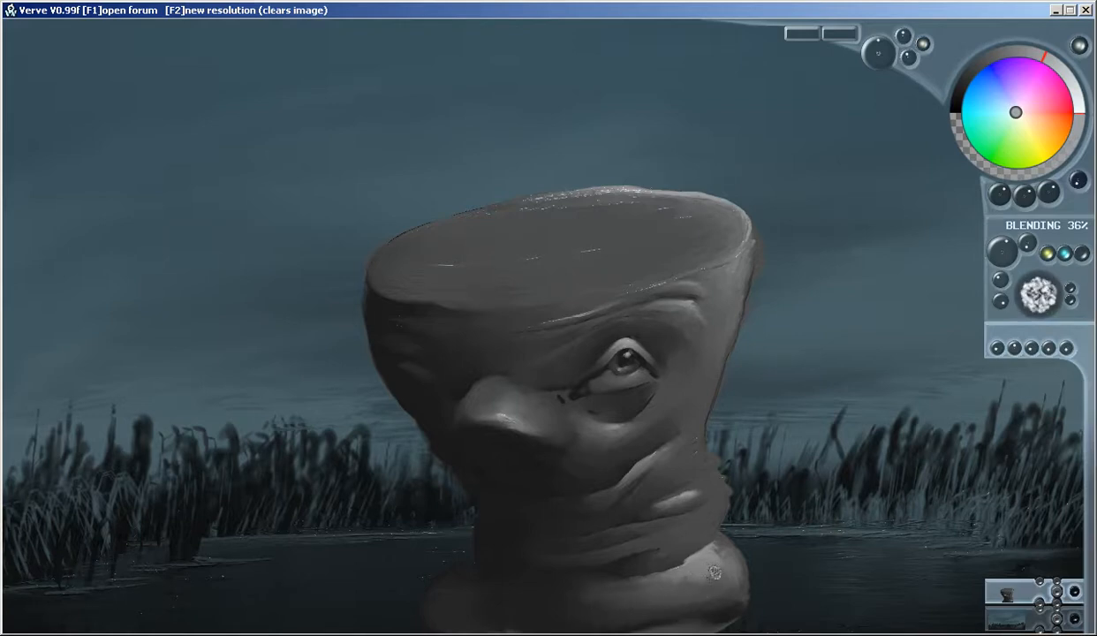
mouse_move(697, 566)
left_mouse_down()
mouse_move(715, 577)
mouse_move(716, 558)
mouse_move(712, 588)
mouse_move(727, 557)
mouse_move(729, 589)
mouse_move(651, 604)
mouse_move(690, 605)
mouse_move(582, 601)
left_mouse_up()
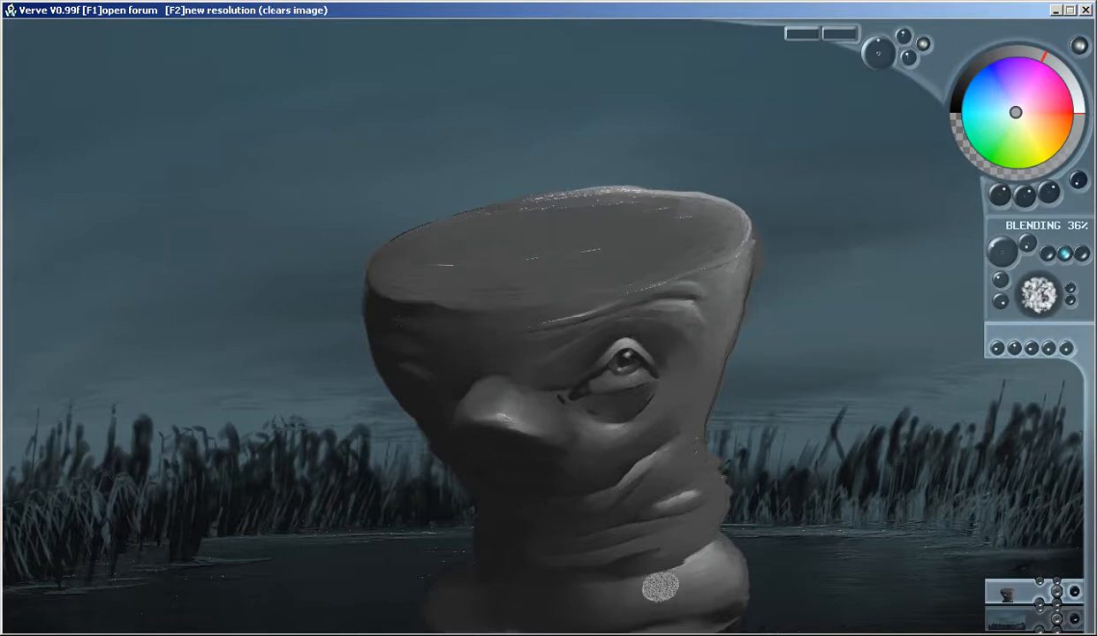
Shade the crease under the lowest neck fold and smooth the light grey right side of the flared base
mouse_move(691, 615)
left_mouse_down()
mouse_move(651, 624)
mouse_move(727, 609)
mouse_move(653, 607)
left_mouse_up()
key("alt")
left_click(649, 555, "alt")
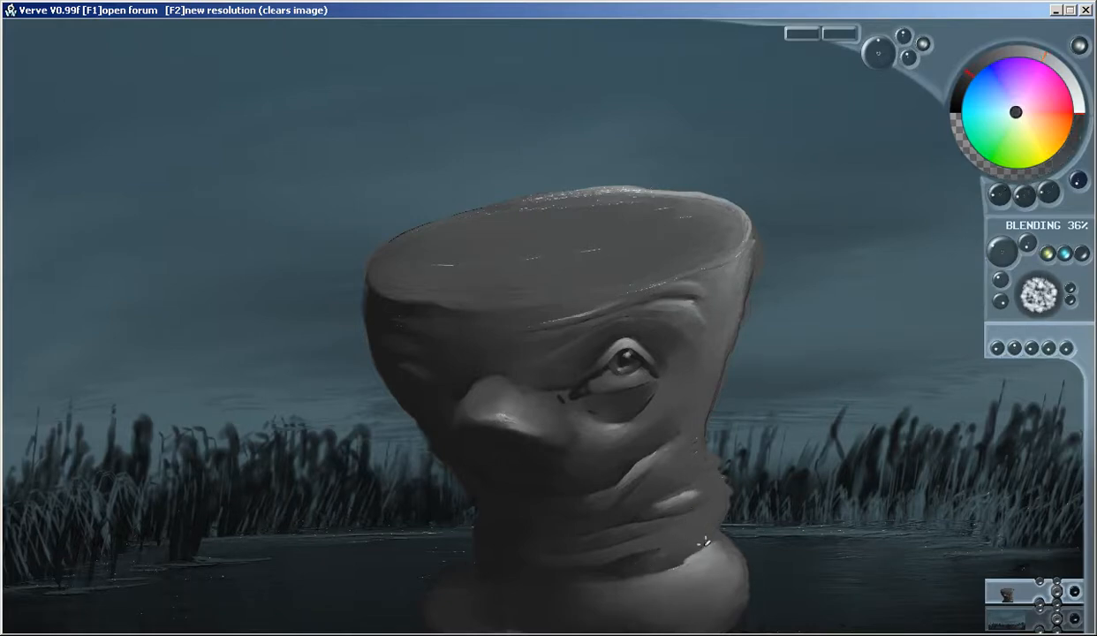
mouse_move(702, 533)
left_mouse_down()
mouse_move(658, 535)
mouse_move(708, 532)
mouse_move(661, 563)
left_mouse_up()
left_click(704, 583, "alt")
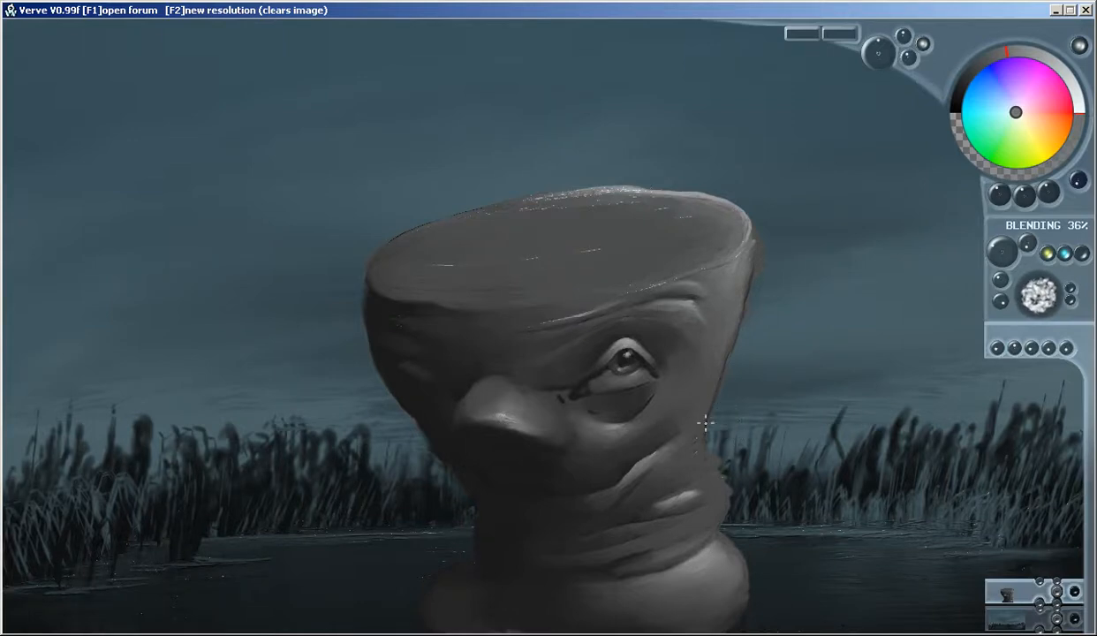
Define the right contour of the neck below the cheek with a dark edge and blend it into the grey shading
right_click(559, 482)
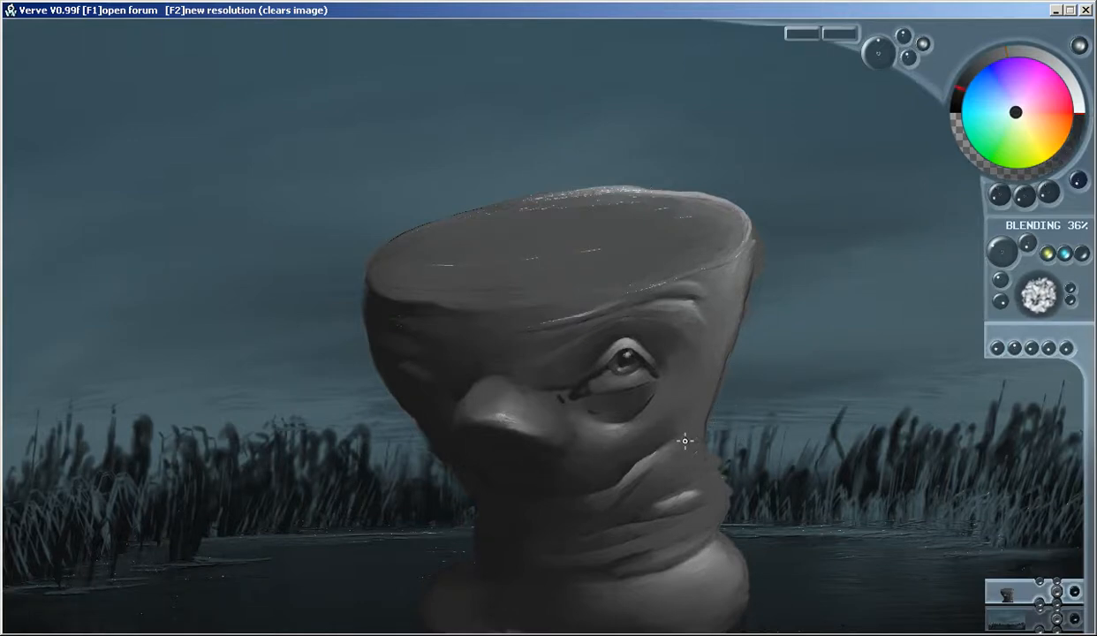
mouse_move(709, 409)
left_mouse_down()
mouse_move(703, 436)
mouse_move(728, 491)
left_mouse_up()
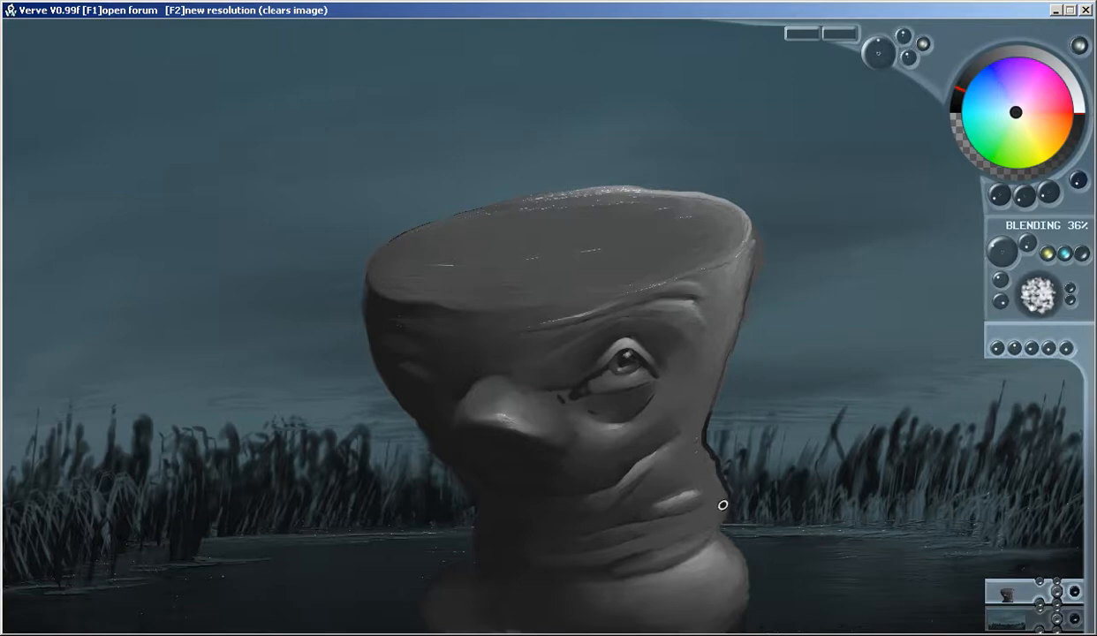
mouse_move(715, 474)
left_mouse_down()
mouse_move(698, 431)
mouse_move(708, 399)
left_mouse_up()
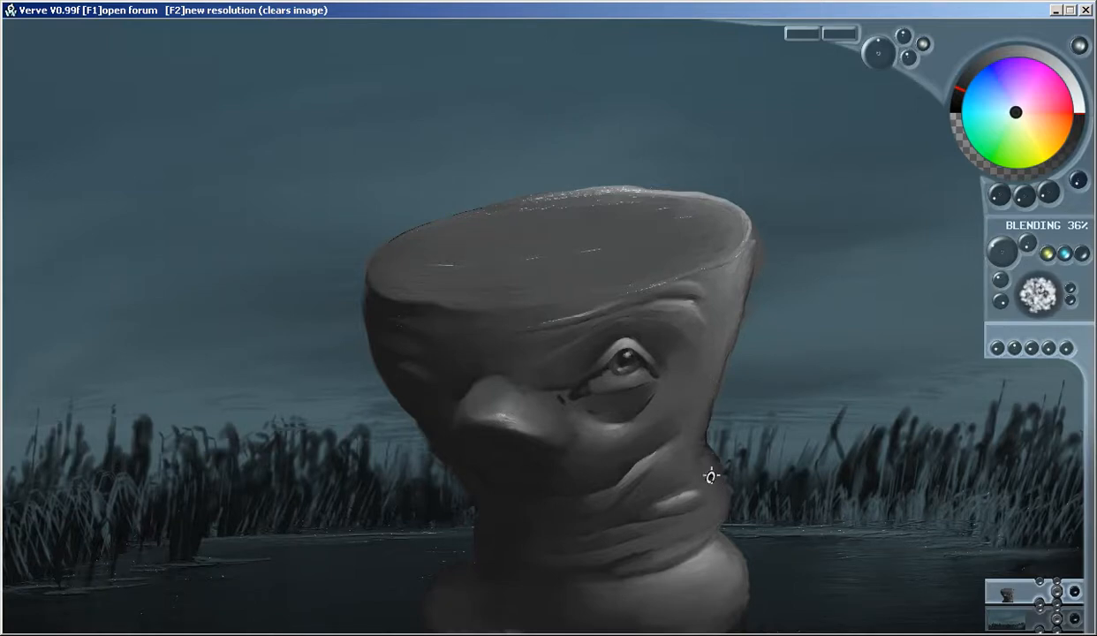
mouse_move(695, 459)
left_mouse_down()
mouse_move(696, 416)
mouse_move(715, 480)
mouse_move(695, 463)
mouse_move(712, 366)
mouse_move(723, 361)
mouse_move(745, 393)
mouse_move(748, 461)
mouse_move(719, 475)
mouse_move(699, 448)
mouse_move(714, 476)
left_mouse_up()
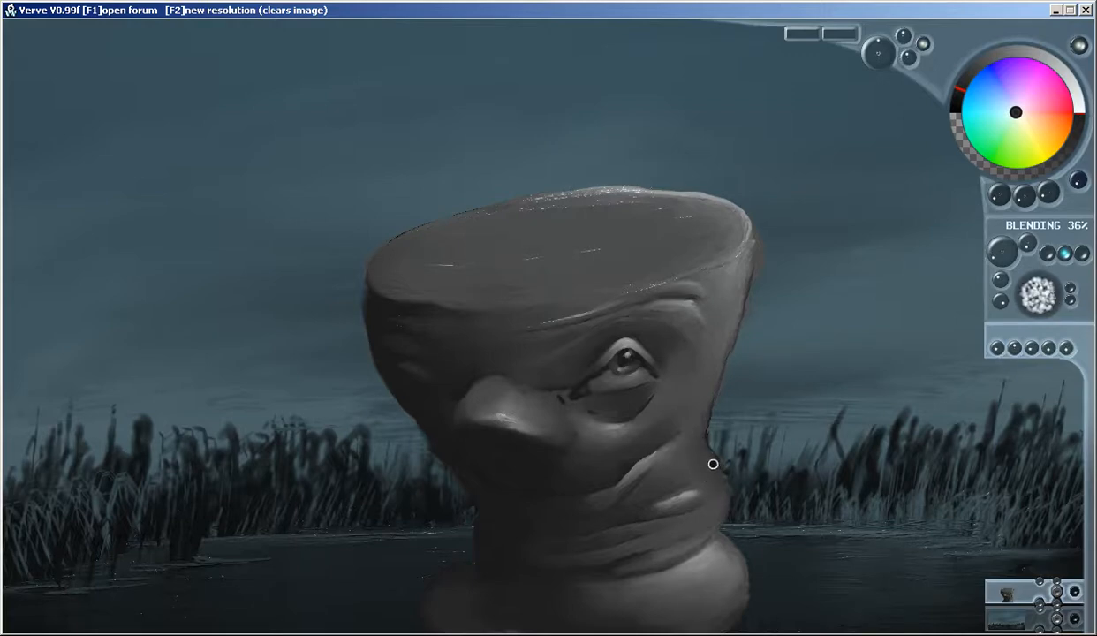
left_click_drag(723, 506, 695, 468)
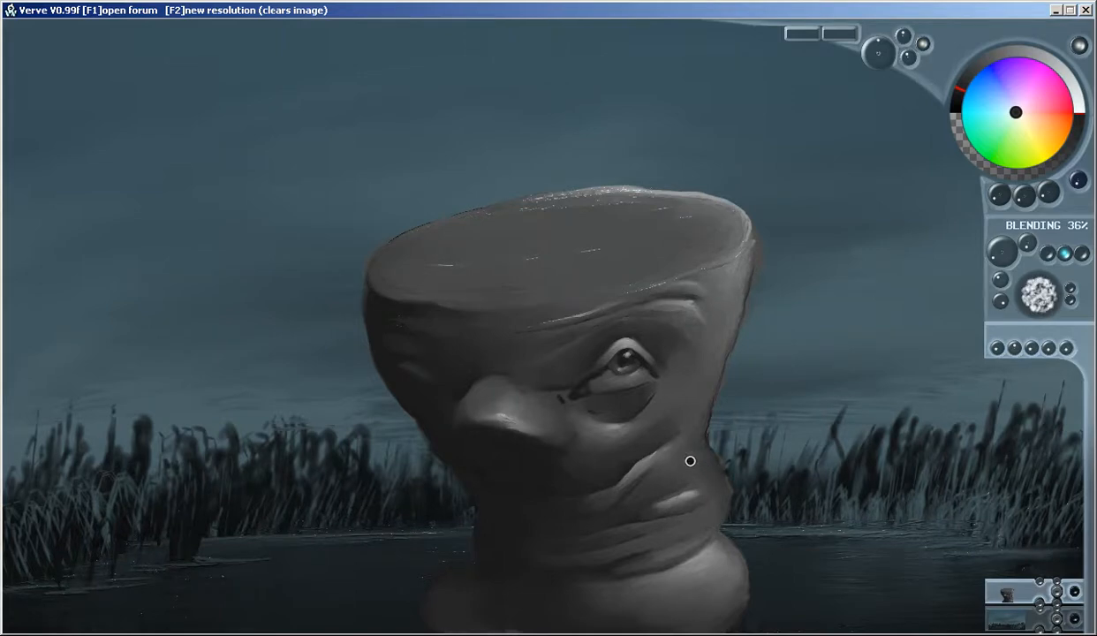
Soften and round the bulging folds on the neck's right side and smooth away the light specks on the flat top
left_click_drag(697, 499, 658, 508)
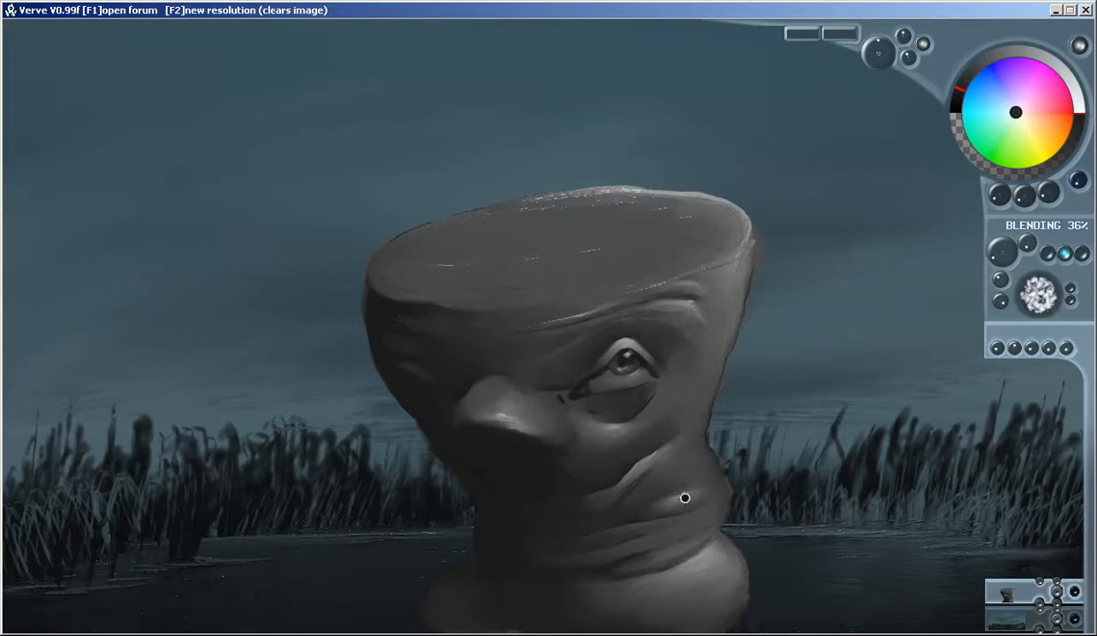
right_click(677, 500)
left_click_drag(686, 462, 663, 475)
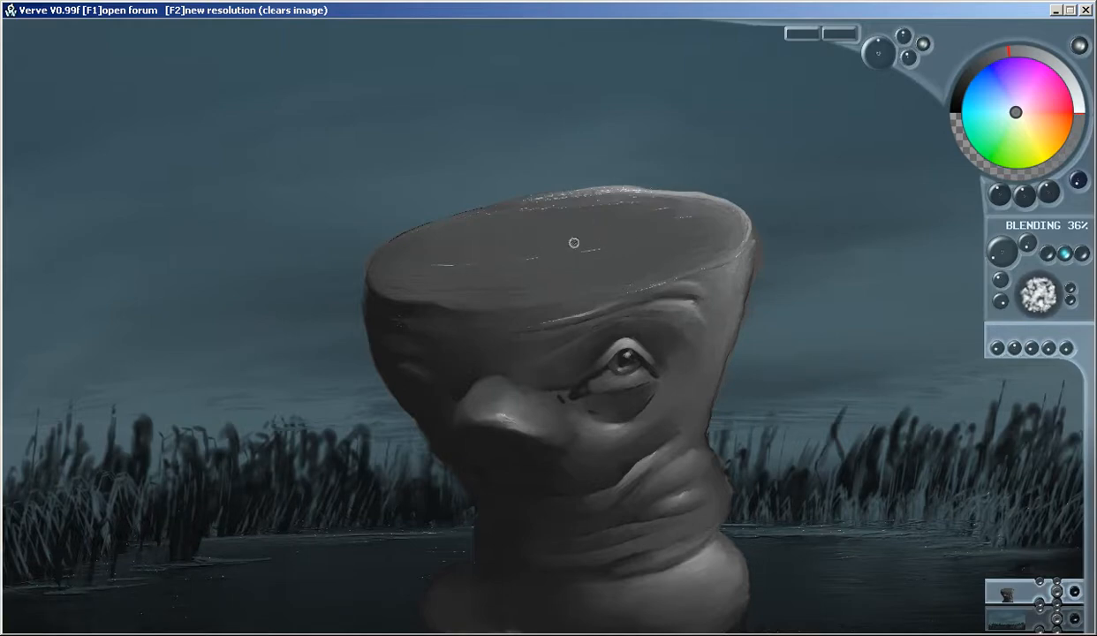
mouse_move(590, 250)
left_mouse_down()
mouse_move(432, 258)
mouse_move(423, 269)
mouse_move(493, 281)
mouse_move(507, 261)
mouse_move(458, 257)
mouse_move(467, 244)
mouse_move(556, 214)
mouse_move(655, 206)
mouse_move(645, 209)
mouse_move(674, 220)
mouse_move(667, 235)
mouse_move(697, 224)
mouse_move(722, 239)
mouse_move(657, 262)
mouse_move(609, 242)
mouse_move(485, 232)
mouse_move(549, 207)
mouse_move(438, 233)
left_mouse_up()
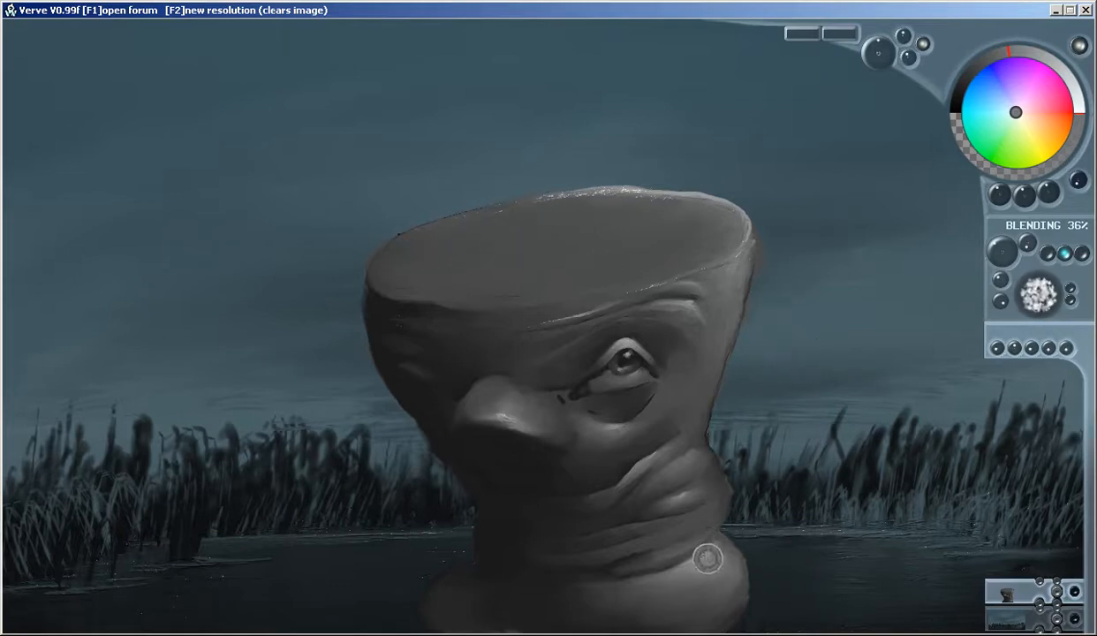
Blend the bottom of the flared base into the water with wide horizontal strokes
key("shift")
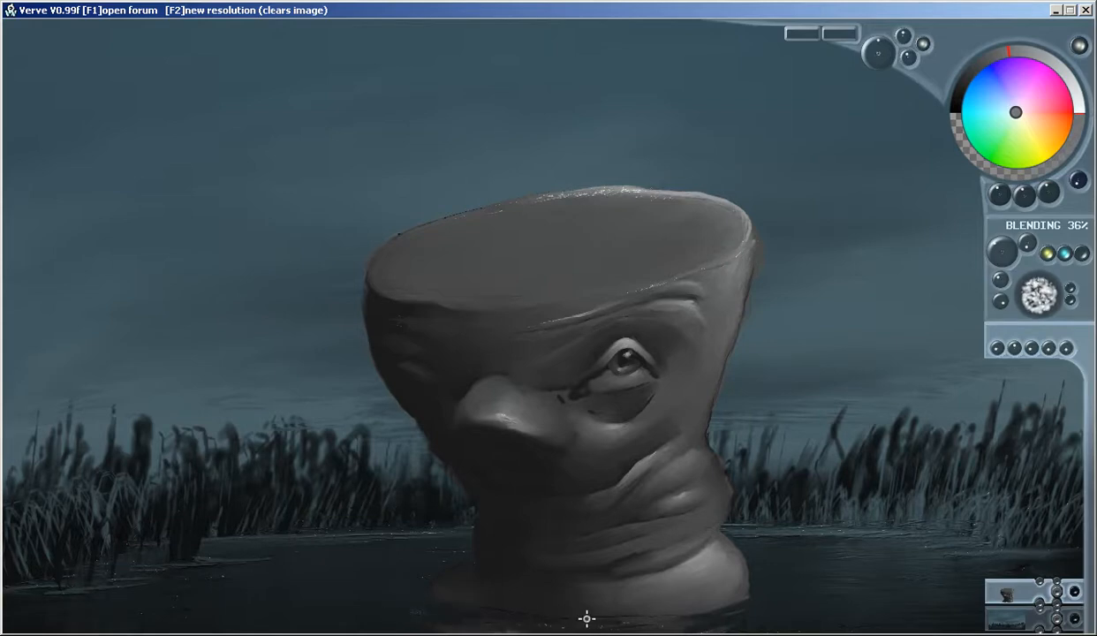
key("shift")
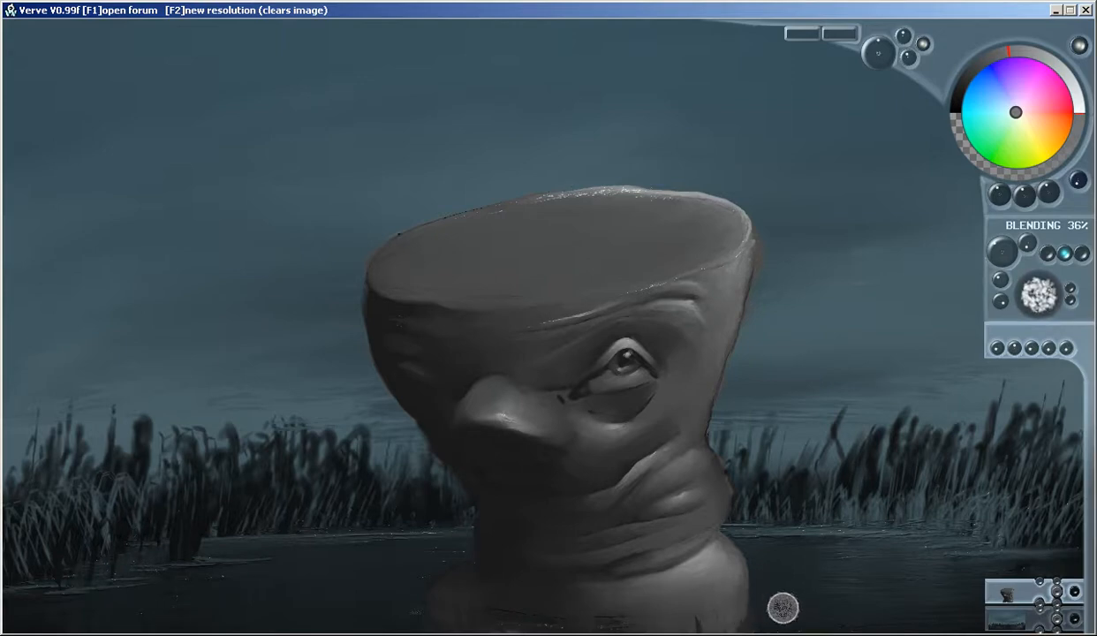
mouse_move(747, 620)
left_mouse_down()
mouse_move(796, 609)
mouse_move(612, 626)
mouse_move(327, 624)
left_mouse_up()
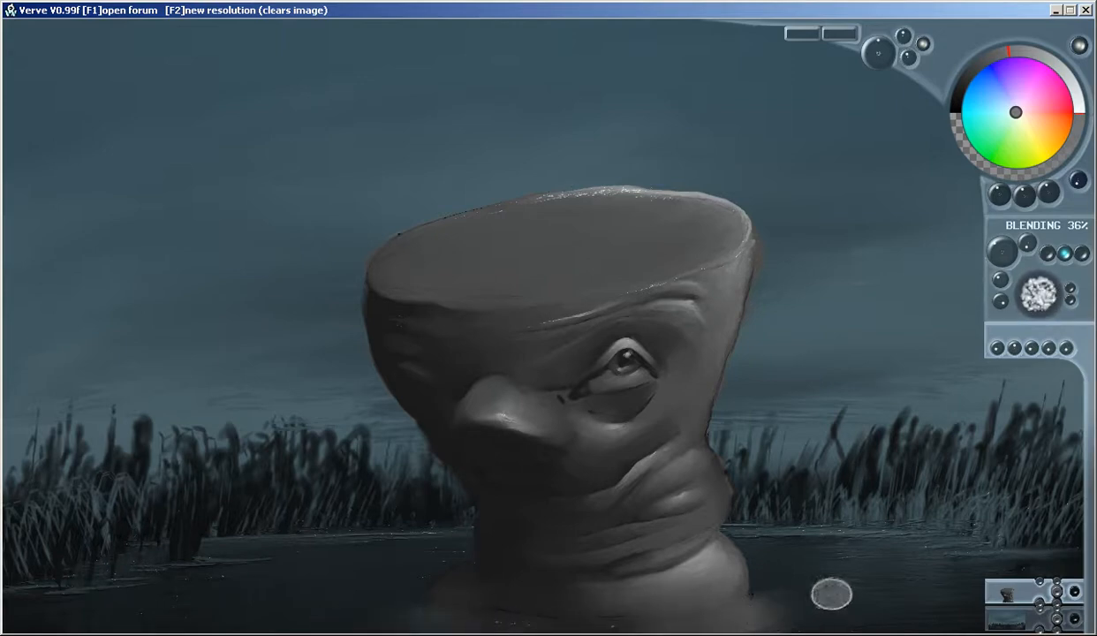
left_click_drag(793, 617, 424, 624)
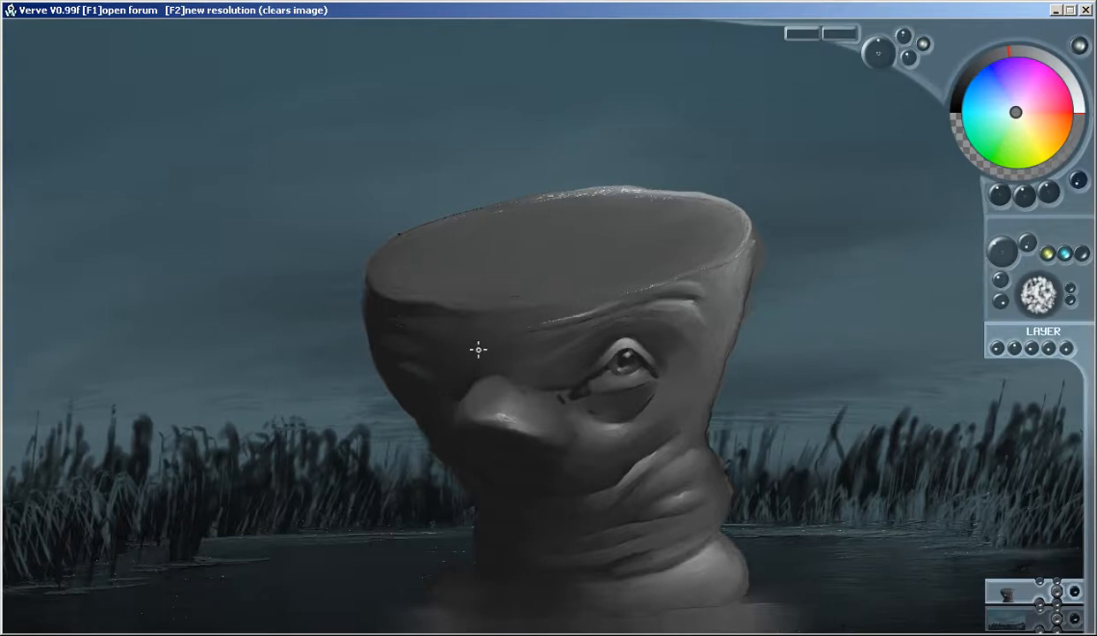
Add a new layer and paint the shadowed left side of the face with a dark blue sampled from the sky
left_click(1040, 582)
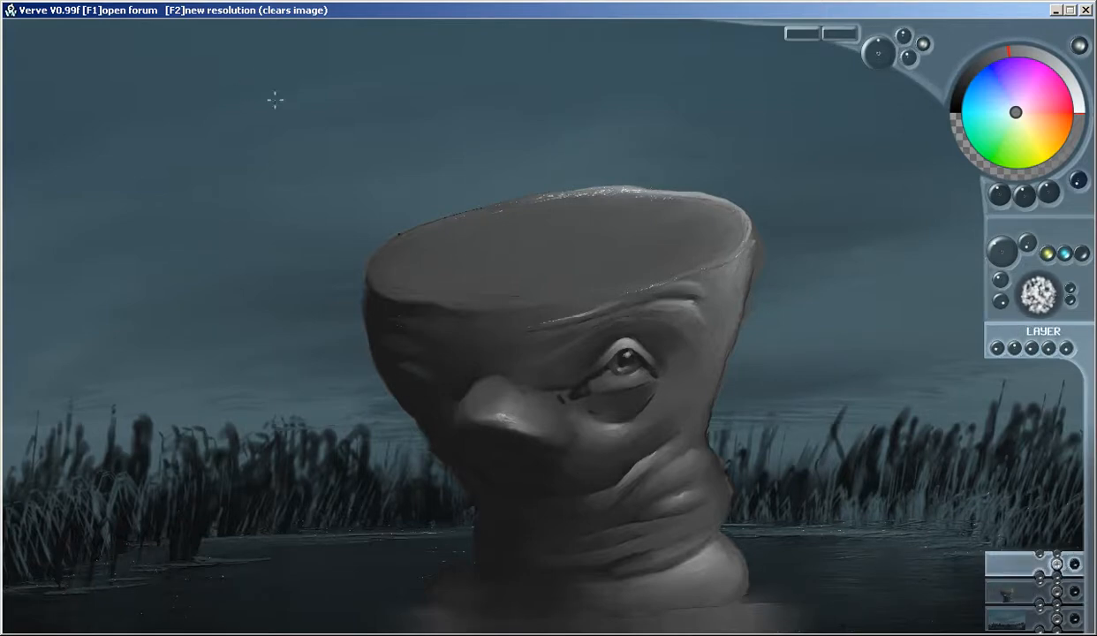
right_click(257, 75)
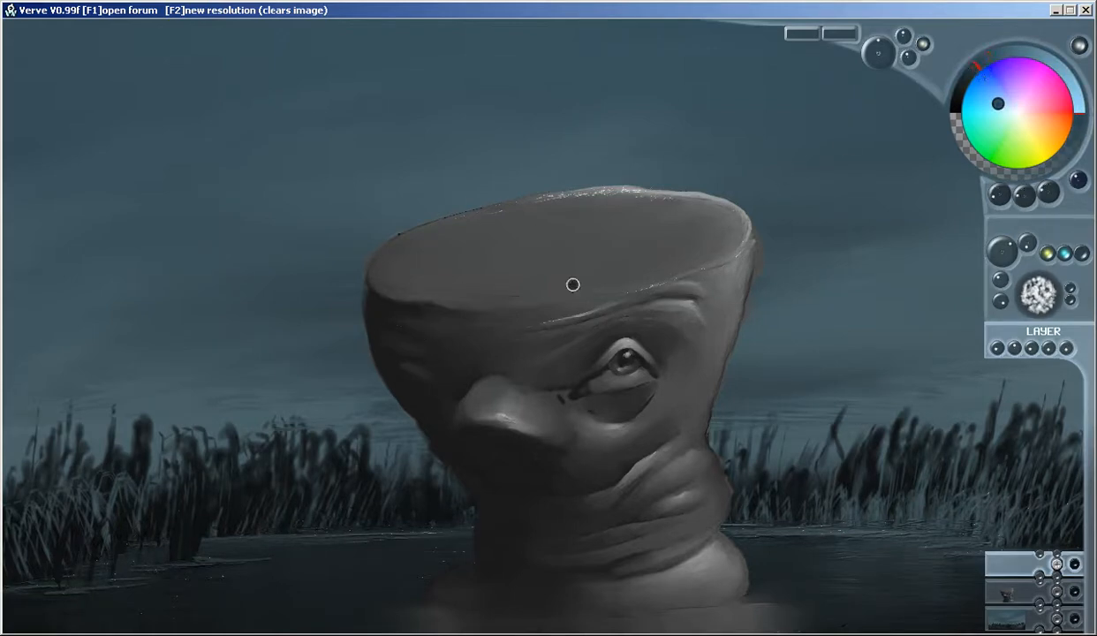
mouse_move(375, 301)
left_mouse_down()
mouse_move(433, 315)
mouse_move(397, 321)
mouse_move(392, 334)
mouse_move(434, 351)
mouse_move(415, 373)
mouse_move(443, 390)
mouse_move(440, 409)
mouse_move(474, 474)
mouse_move(439, 416)
mouse_move(469, 373)
mouse_move(421, 351)
mouse_move(526, 338)
mouse_move(542, 413)
mouse_move(484, 434)
mouse_move(500, 379)
mouse_move(576, 367)
mouse_move(537, 472)
mouse_move(464, 401)
mouse_move(455, 429)
mouse_move(474, 432)
mouse_move(505, 372)
mouse_move(589, 427)
mouse_move(557, 446)
mouse_move(482, 409)
mouse_move(524, 404)
mouse_move(508, 425)
mouse_move(559, 347)
mouse_move(534, 348)
mouse_move(488, 402)
mouse_move(492, 461)
mouse_move(507, 479)
mouse_move(428, 399)
mouse_move(401, 377)
mouse_move(395, 386)
mouse_move(372, 320)
mouse_move(466, 322)
mouse_move(435, 319)
mouse_move(408, 382)
mouse_move(375, 352)
left_mouse_up()
mouse_move(351, 282)
left_mouse_down()
mouse_move(377, 403)
mouse_move(415, 446)
mouse_move(353, 332)
mouse_move(413, 437)
left_mouse_up()
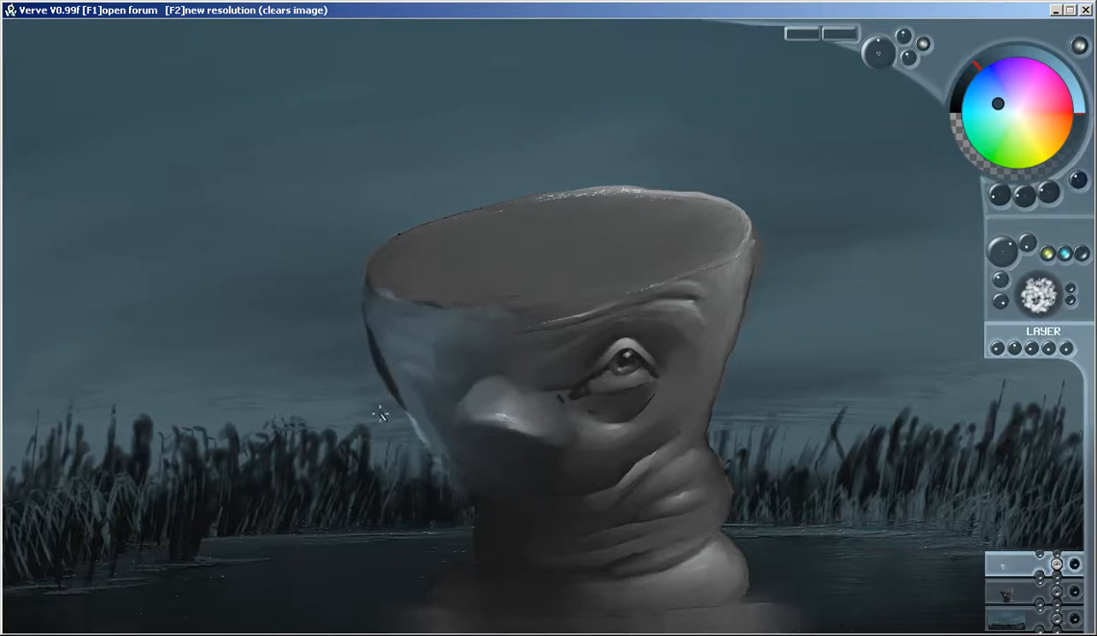
mouse_move(384, 363)
left_mouse_down()
mouse_move(388, 336)
mouse_move(399, 373)
mouse_move(375, 331)
mouse_move(386, 353)
mouse_move(379, 288)
mouse_move(404, 384)
mouse_move(454, 454)
mouse_move(434, 352)
mouse_move(407, 348)
mouse_move(461, 328)
mouse_move(418, 384)
mouse_move(444, 387)
mouse_move(538, 348)
mouse_move(433, 335)
mouse_move(494, 306)
mouse_move(549, 315)
mouse_move(411, 281)
mouse_move(413, 294)
mouse_move(540, 328)
left_mouse_up()
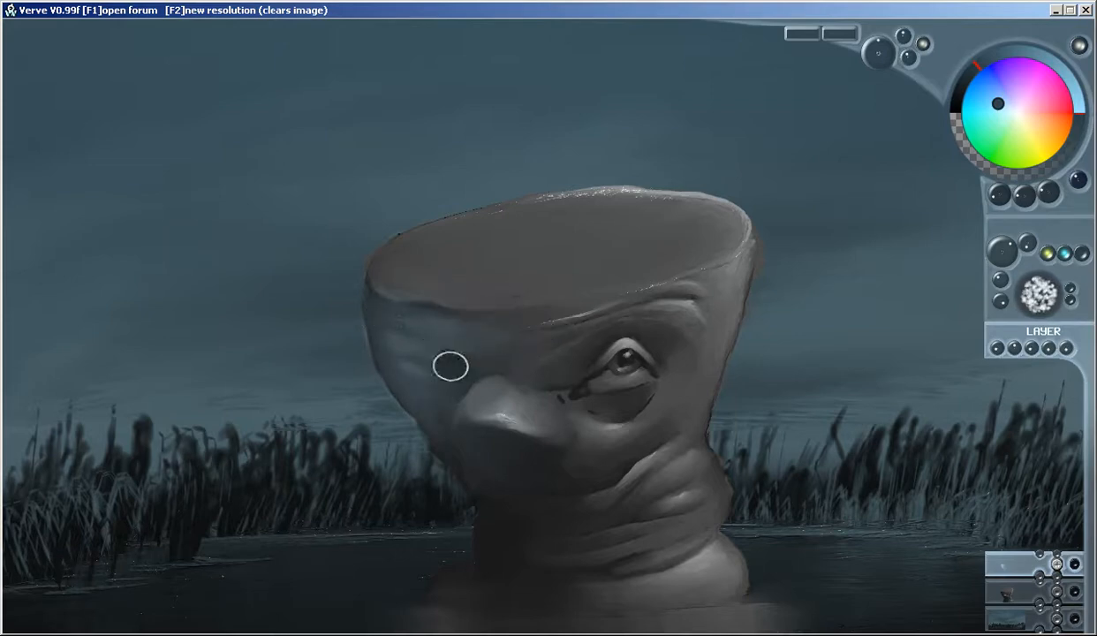
Paint dark blue reflected light around the nose's underside and down the left side of the neck and base
mouse_move(475, 401)
left_mouse_down()
mouse_move(519, 413)
mouse_move(496, 421)
mouse_move(481, 389)
mouse_move(531, 390)
mouse_move(481, 401)
mouse_move(498, 416)
mouse_move(468, 379)
left_mouse_up()
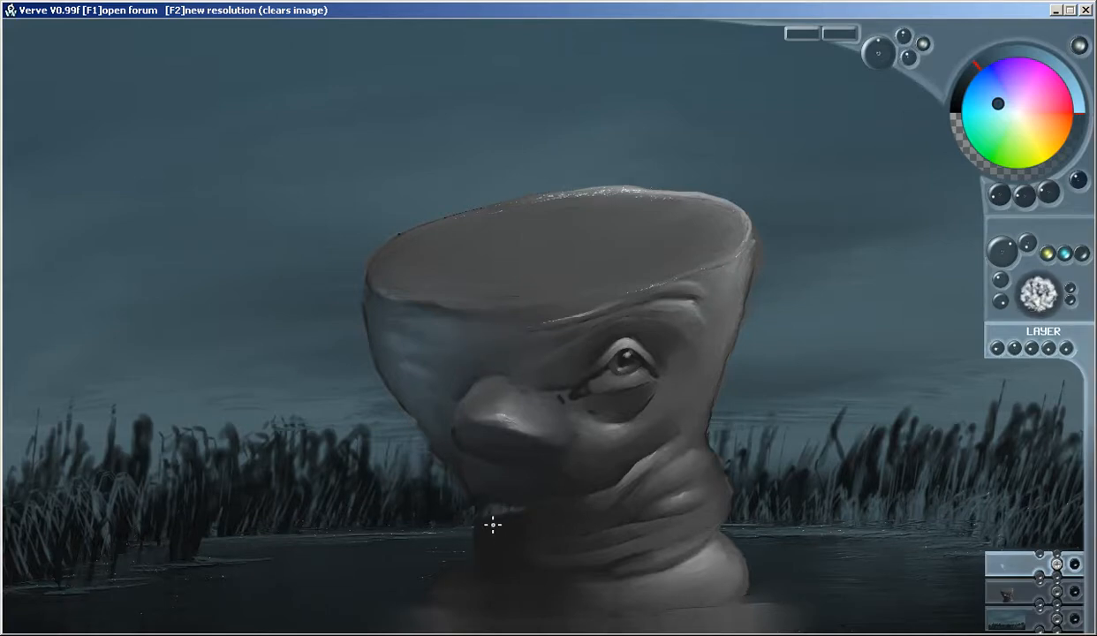
mouse_move(492, 528)
left_mouse_down()
mouse_move(526, 531)
mouse_move(490, 545)
mouse_move(539, 530)
mouse_move(516, 517)
mouse_move(550, 508)
mouse_move(511, 510)
mouse_move(500, 539)
mouse_move(526, 527)
mouse_move(487, 529)
mouse_move(512, 554)
mouse_move(490, 541)
mouse_move(487, 518)
mouse_move(508, 576)
mouse_move(525, 575)
mouse_move(487, 563)
mouse_move(524, 574)
mouse_move(516, 583)
mouse_move(463, 581)
mouse_move(470, 599)
mouse_move(511, 599)
mouse_move(460, 586)
mouse_move(524, 593)
left_mouse_up()
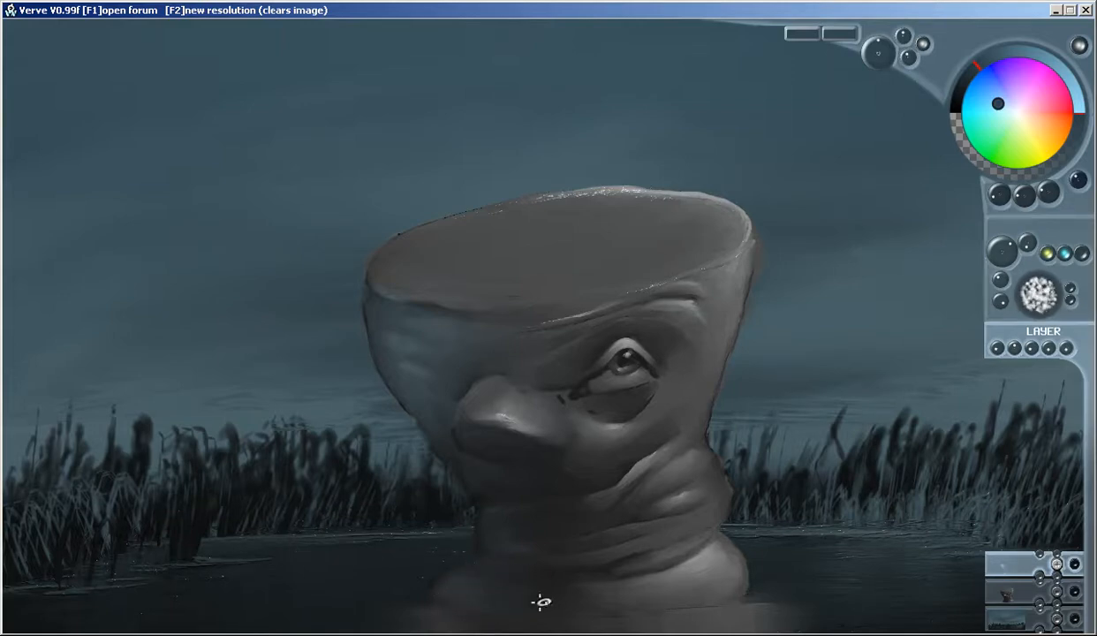
mouse_move(454, 431)
left_mouse_down()
mouse_move(494, 424)
mouse_move(447, 436)
left_mouse_up()
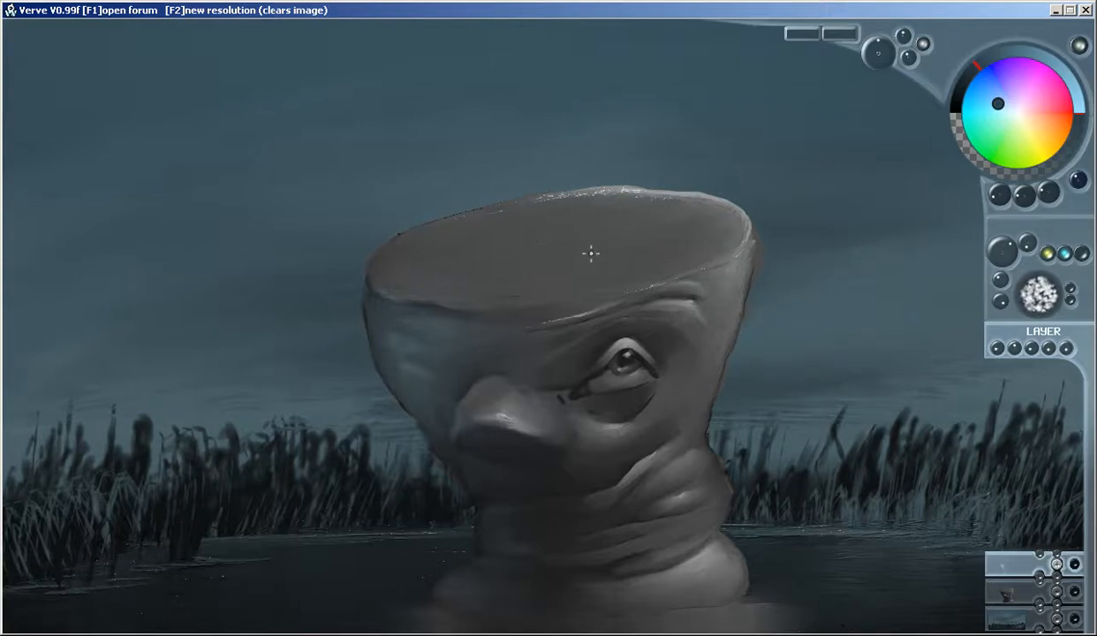
Paint a second eye with a dark pupil, lids and brow folds in blue tones on the shadowed left side of the face
mouse_move(402, 327)
left_mouse_down()
mouse_move(430, 329)
mouse_move(417, 353)
mouse_move(436, 372)
mouse_move(429, 384)
mouse_move(404, 332)
left_mouse_up()
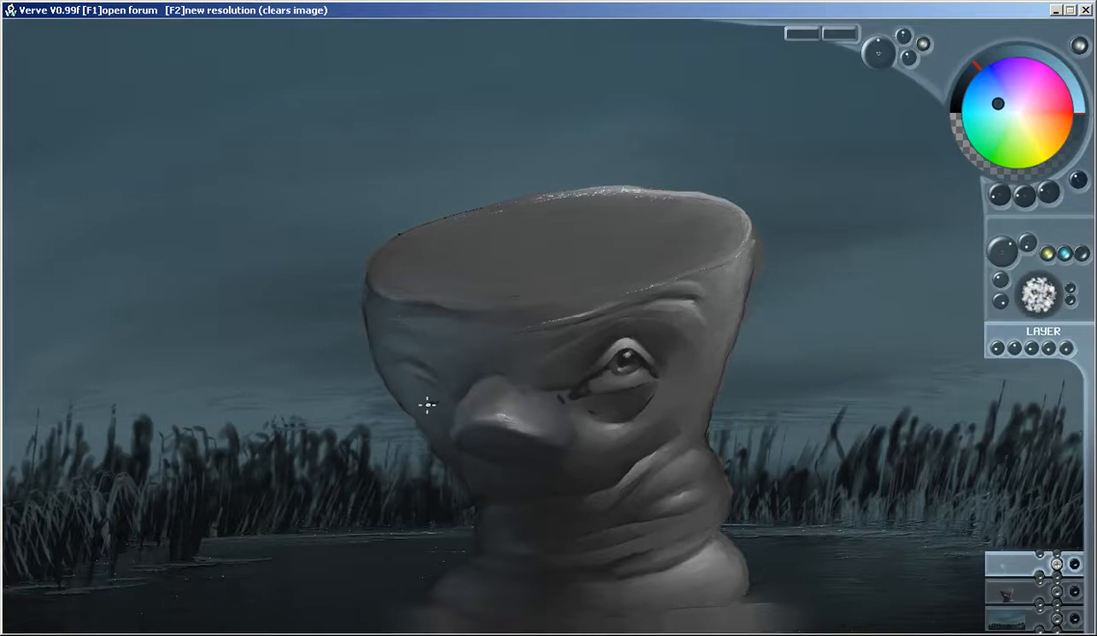
key("ctrl+z")
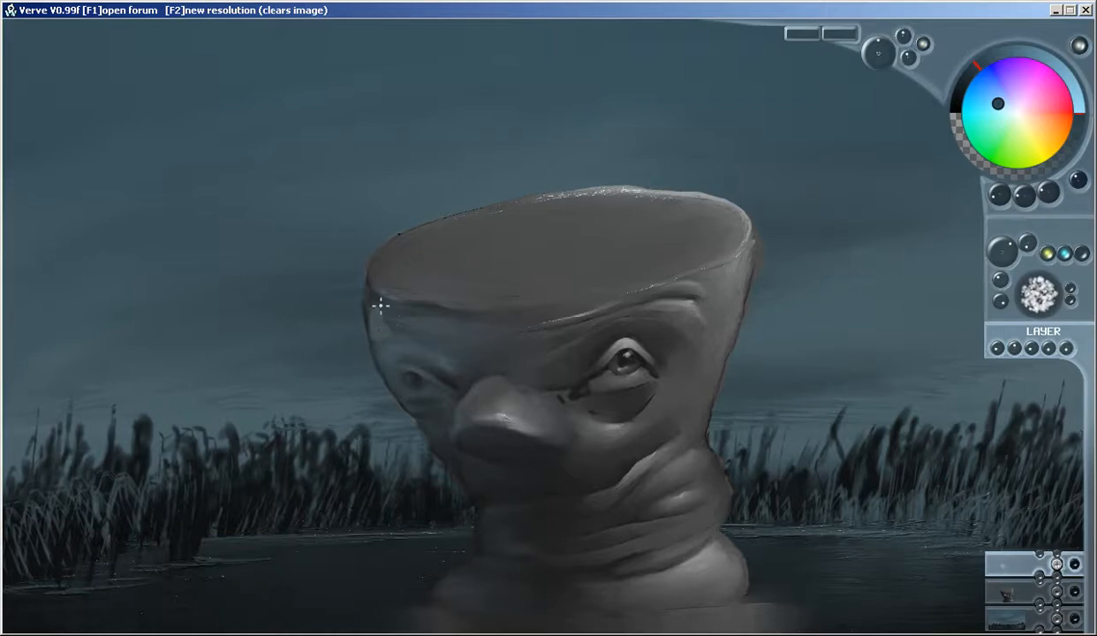
mouse_move(394, 329)
left_mouse_down()
mouse_move(380, 331)
mouse_move(389, 311)
left_mouse_up()
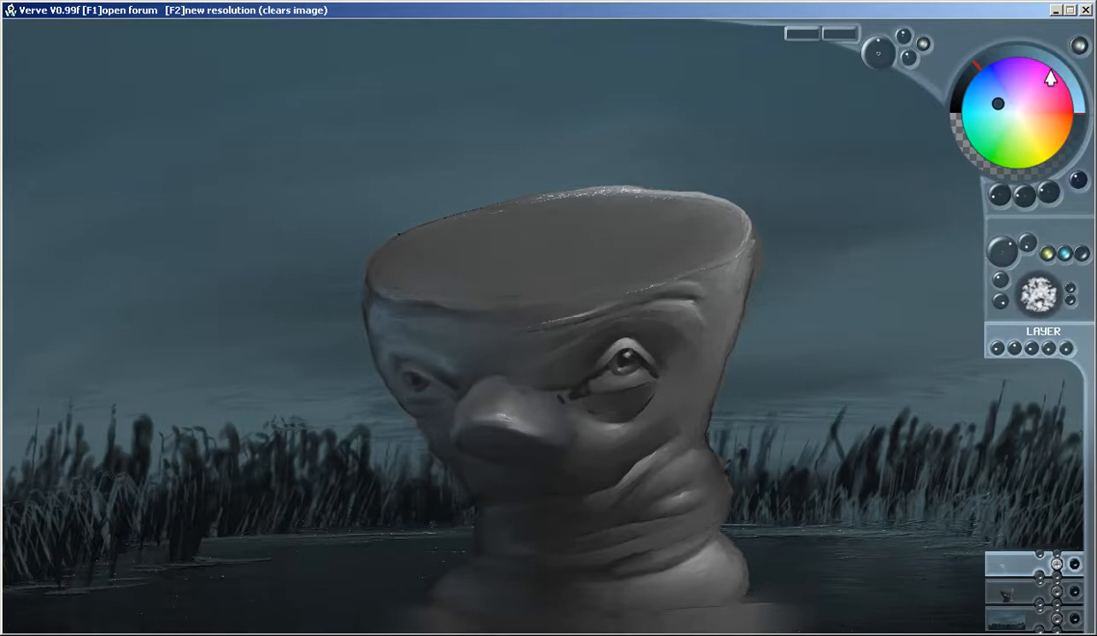
Highlight the left eye's eyeball and both lids with a lighter shade of the blue and define its inner corner
left_click(1007, 51)
scroll(397, 373, "up", 5)
mouse_move(459, 399)
left_mouse_down()
mouse_move(419, 421)
mouse_move(414, 376)
mouse_move(422, 417)
mouse_move(440, 425)
mouse_move(439, 378)
left_mouse_up()
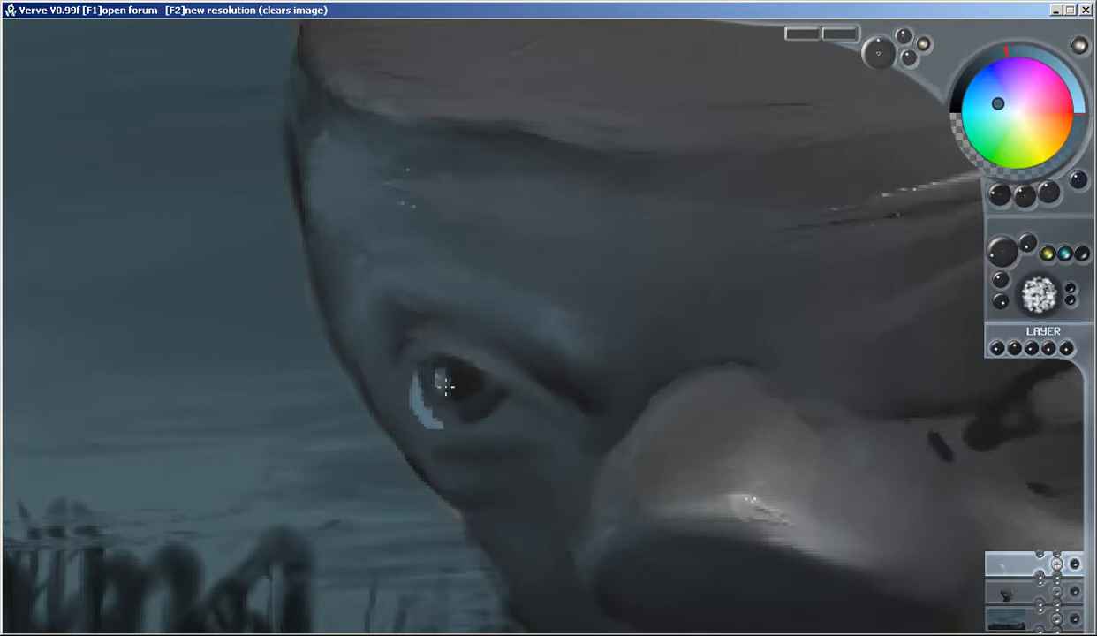
mouse_move(416, 393)
left_mouse_down()
mouse_move(459, 428)
mouse_move(470, 427)
mouse_move(441, 422)
mouse_move(514, 424)
mouse_move(444, 424)
left_mouse_up()
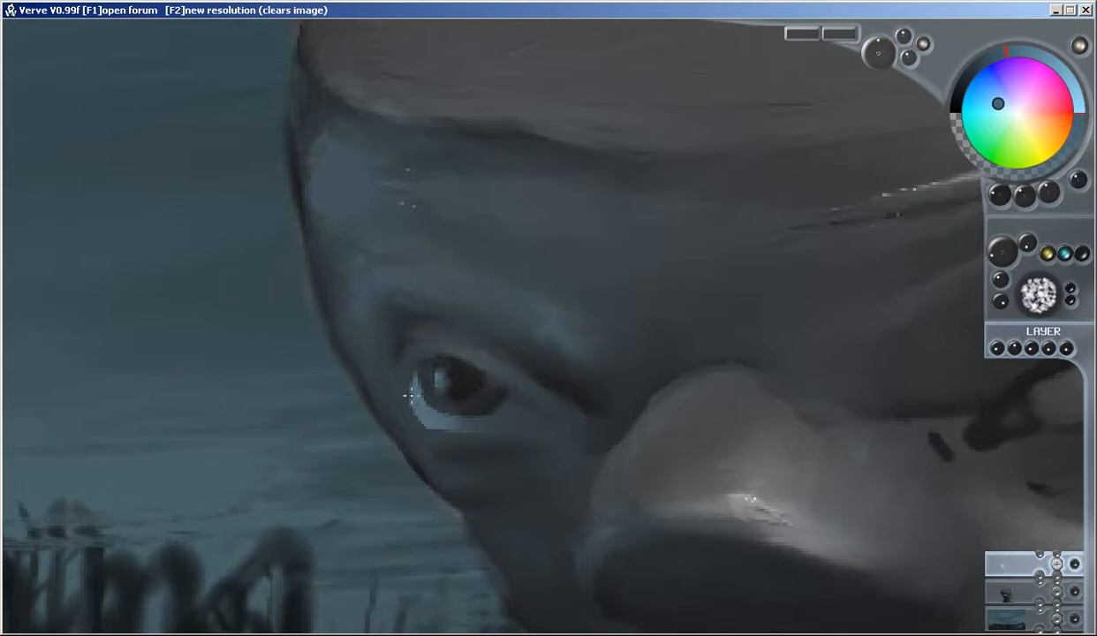
mouse_move(394, 375)
left_mouse_down()
mouse_move(420, 346)
mouse_move(400, 365)
mouse_move(438, 345)
mouse_move(420, 346)
mouse_move(467, 350)
mouse_move(398, 367)
mouse_move(398, 389)
mouse_move(451, 353)
left_mouse_up()
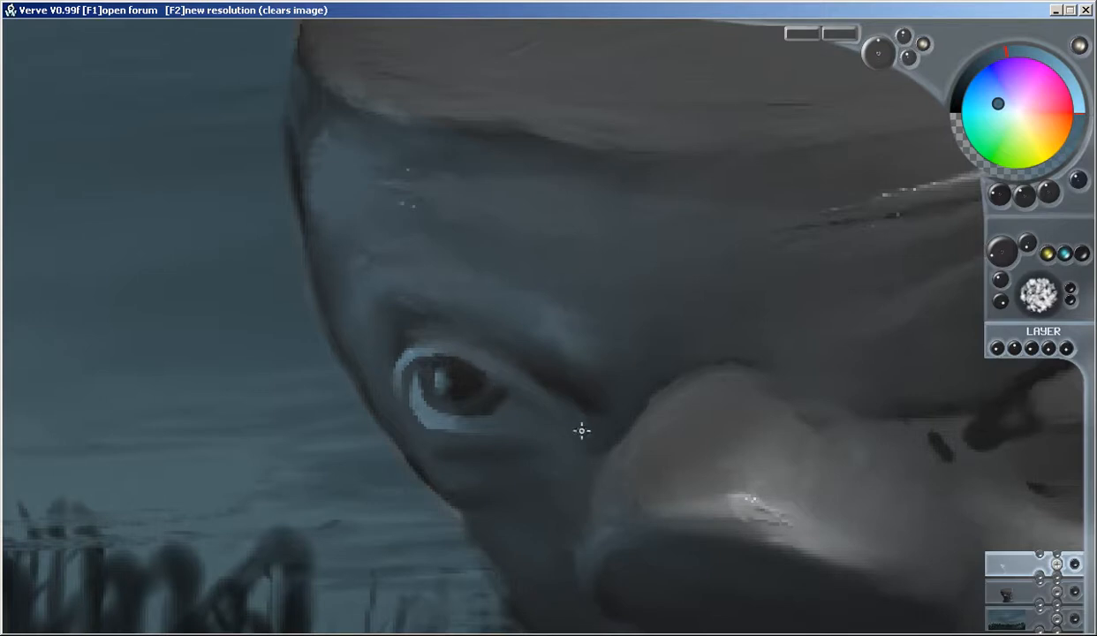
mouse_move(406, 425)
left_mouse_down()
mouse_move(460, 446)
mouse_move(420, 433)
left_mouse_up()
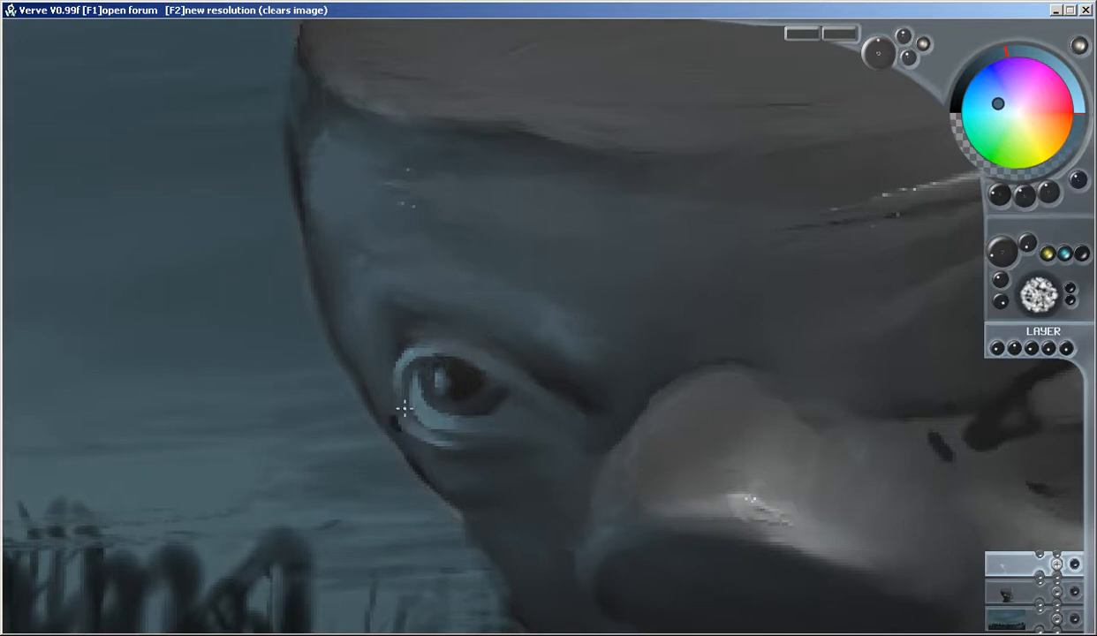
left_click_drag(400, 410, 466, 432)
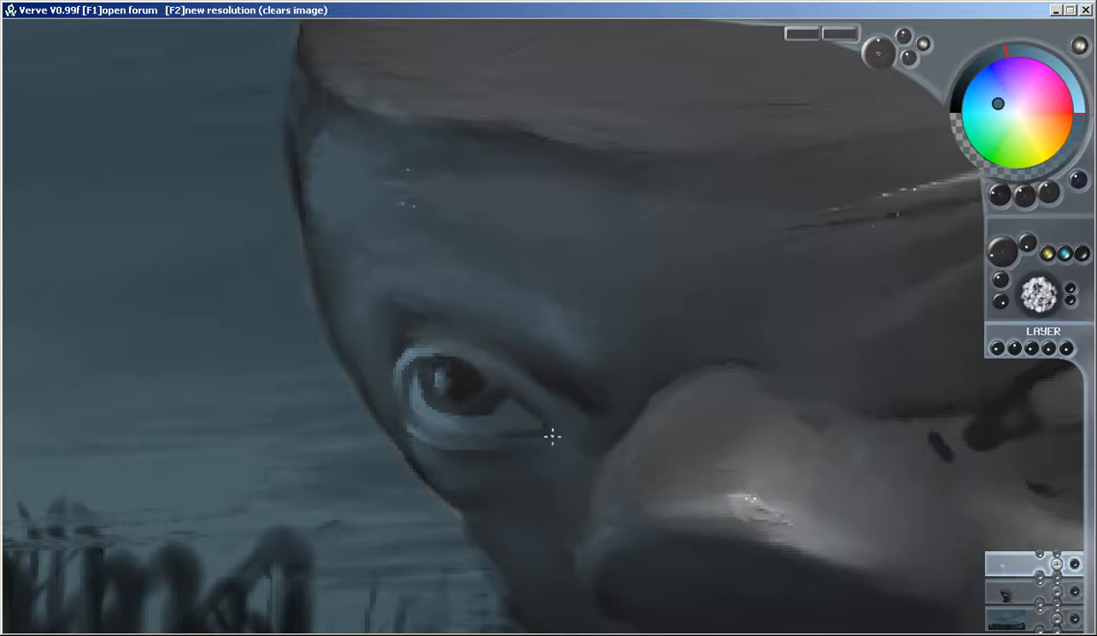
scroll(620, 403, "down", 5)
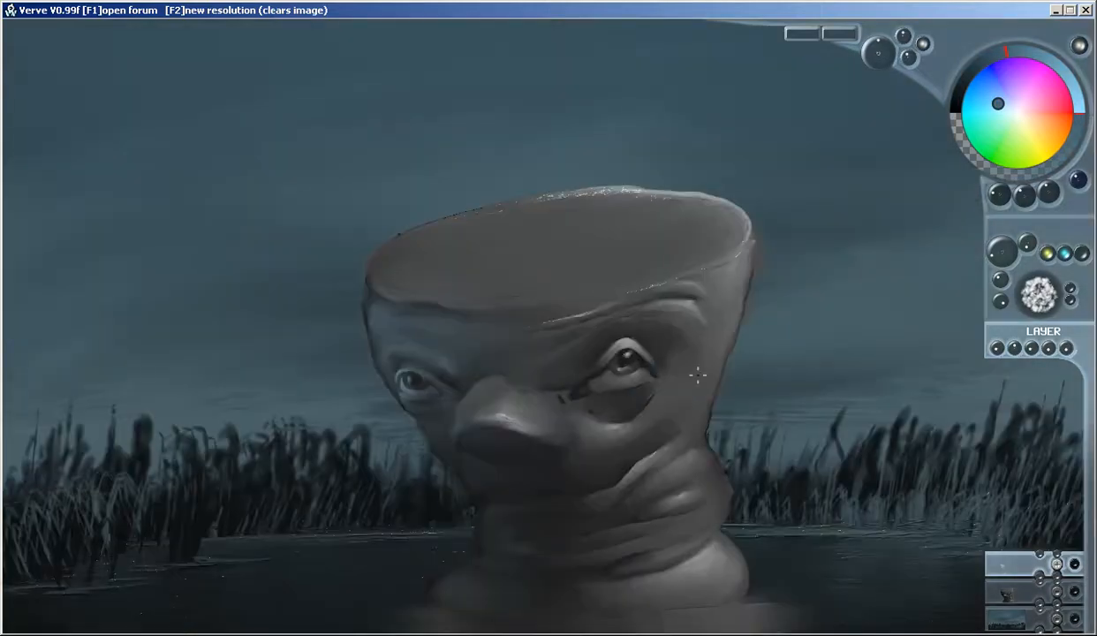
Widen the left eye's upper lid with a light blue highlight and darken the crease above it
scroll(393, 367, "up", 5)
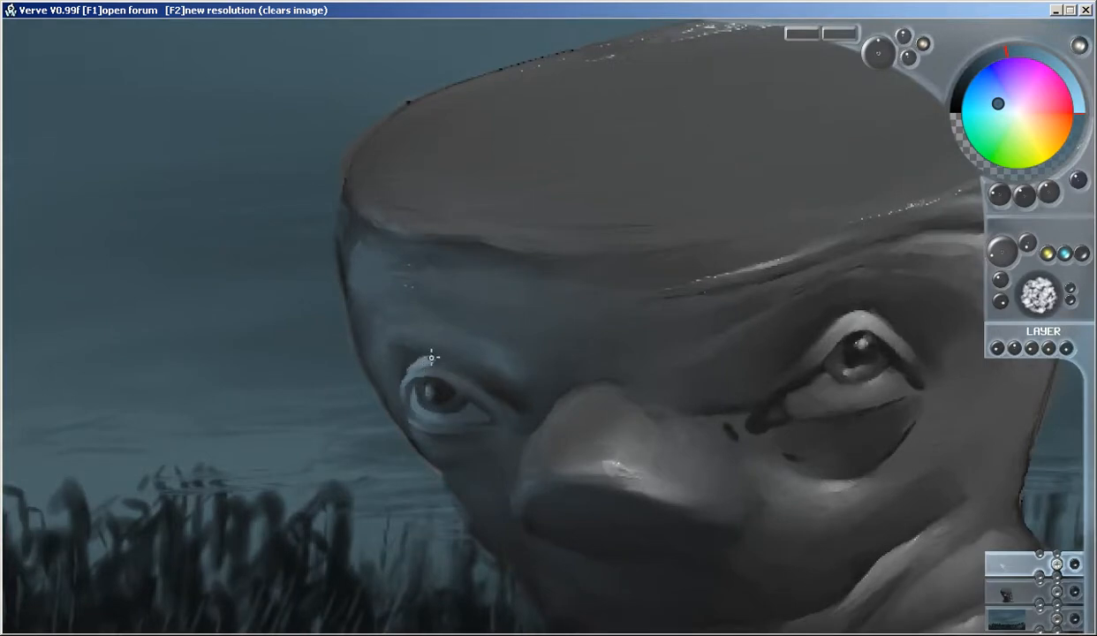
left_click_drag(420, 361, 449, 371)
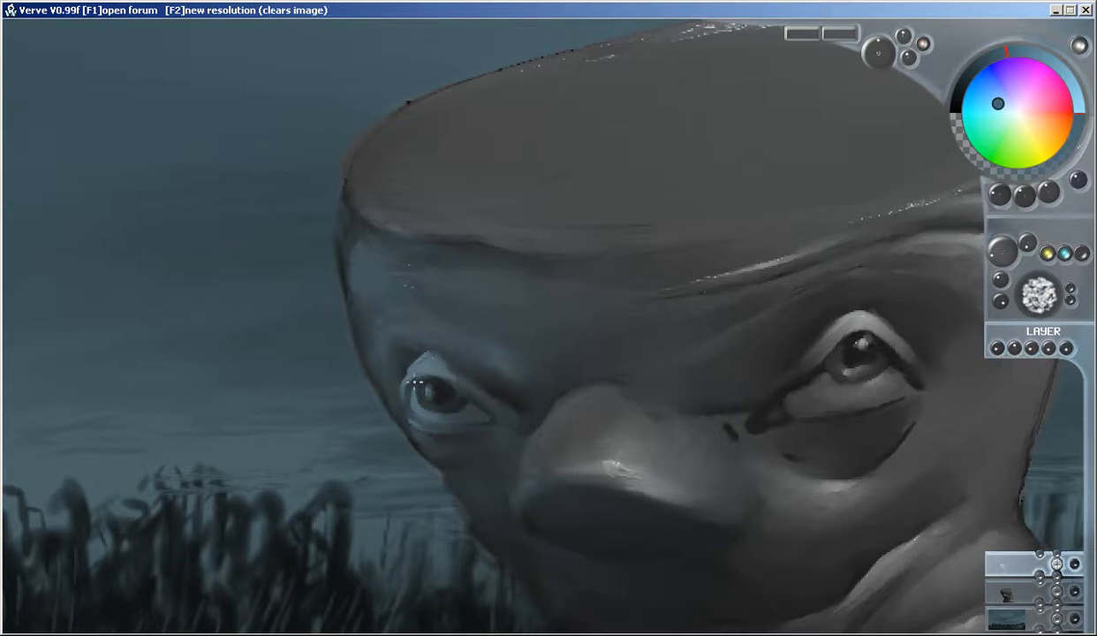
mouse_move(458, 376)
left_mouse_down()
mouse_move(438, 350)
mouse_move(427, 352)
left_mouse_up()
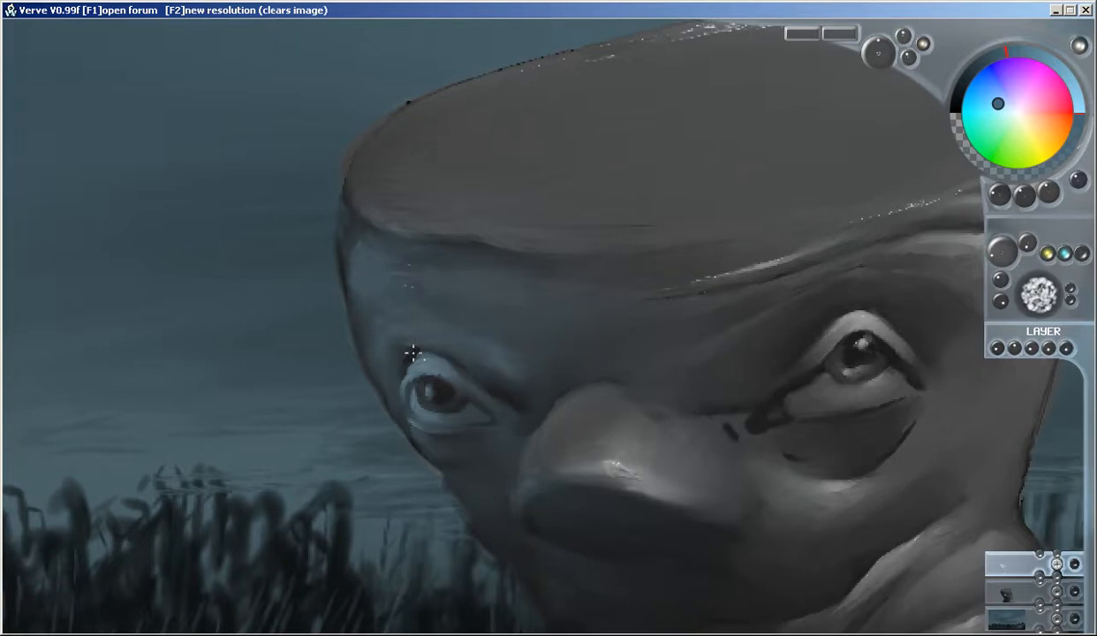
left_click_drag(408, 345, 397, 353)
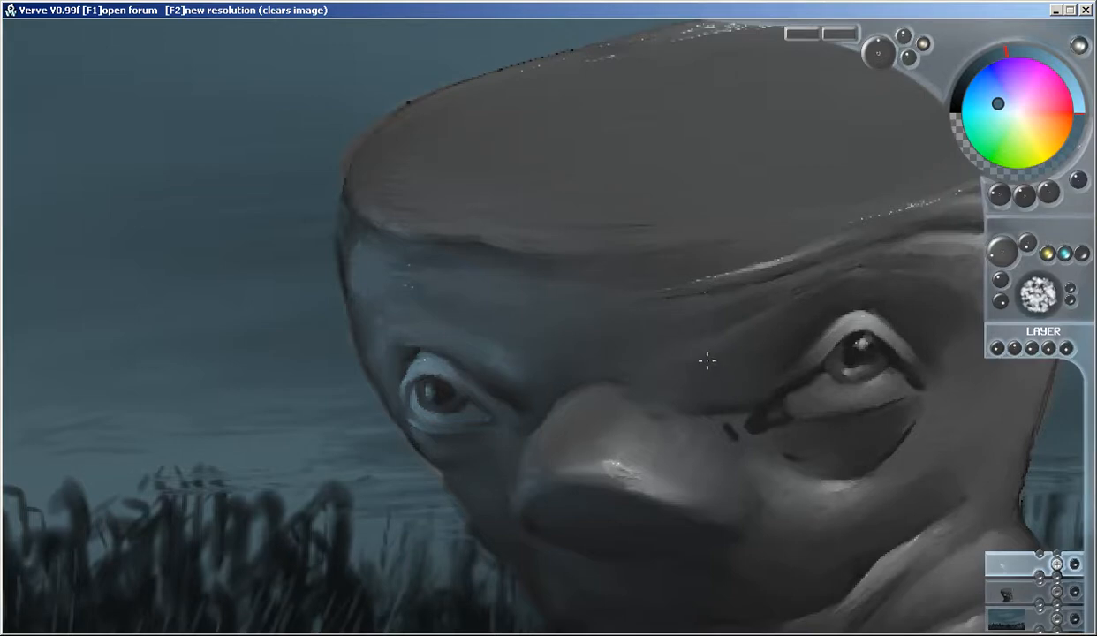
scroll(708, 360, "down", 1)
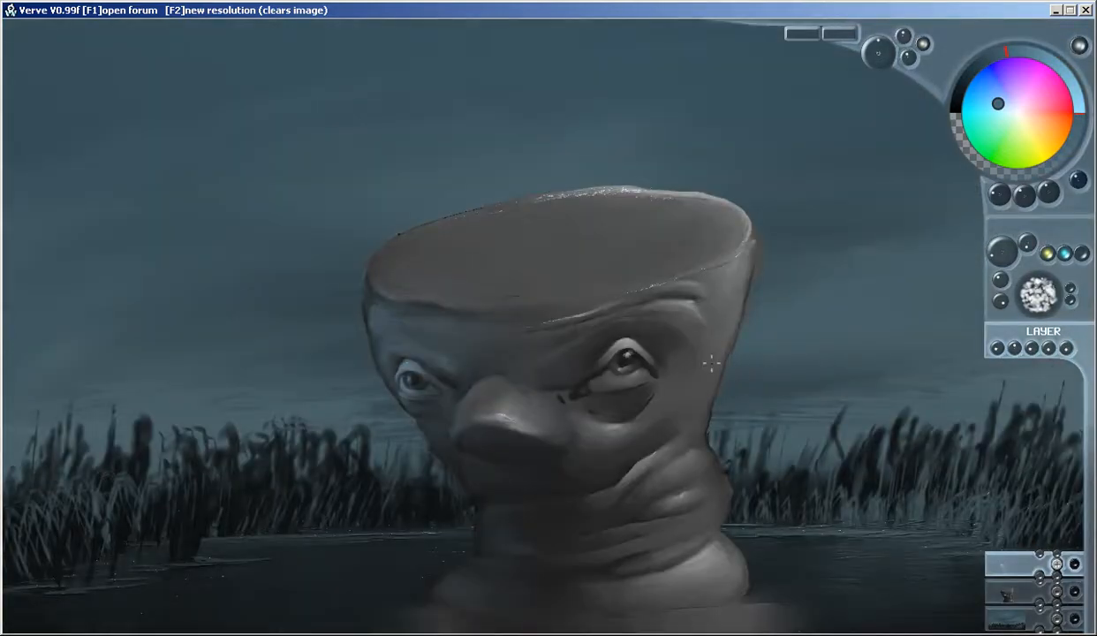
Touch up the head's right edge and merge the second-eye layer down into the head layer
left_click_drag(756, 287, 742, 323)
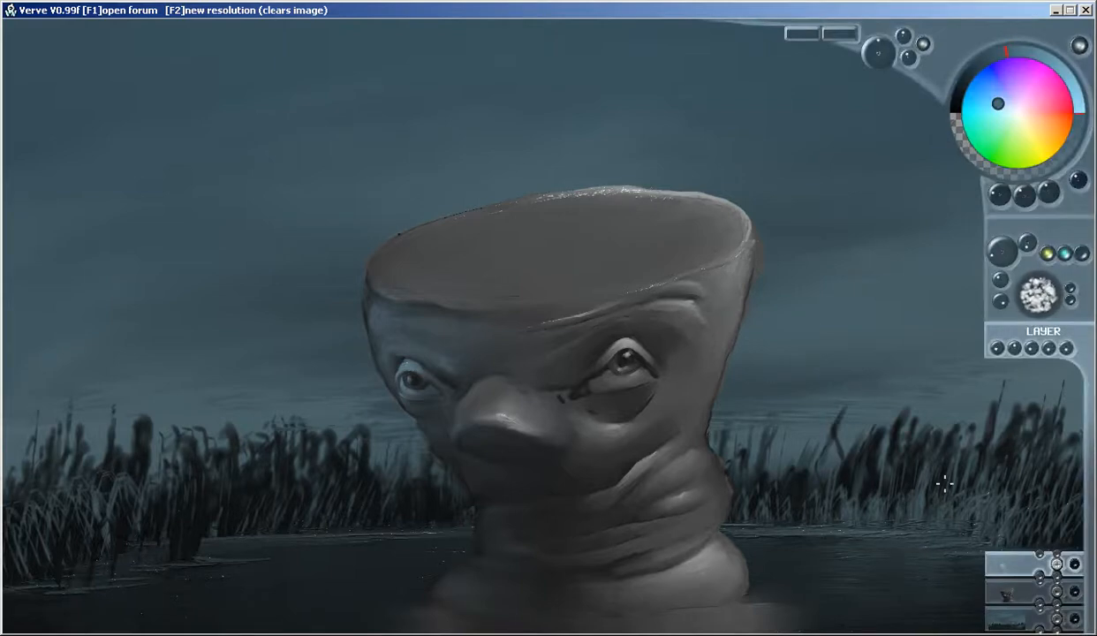
left_click(1040, 583)
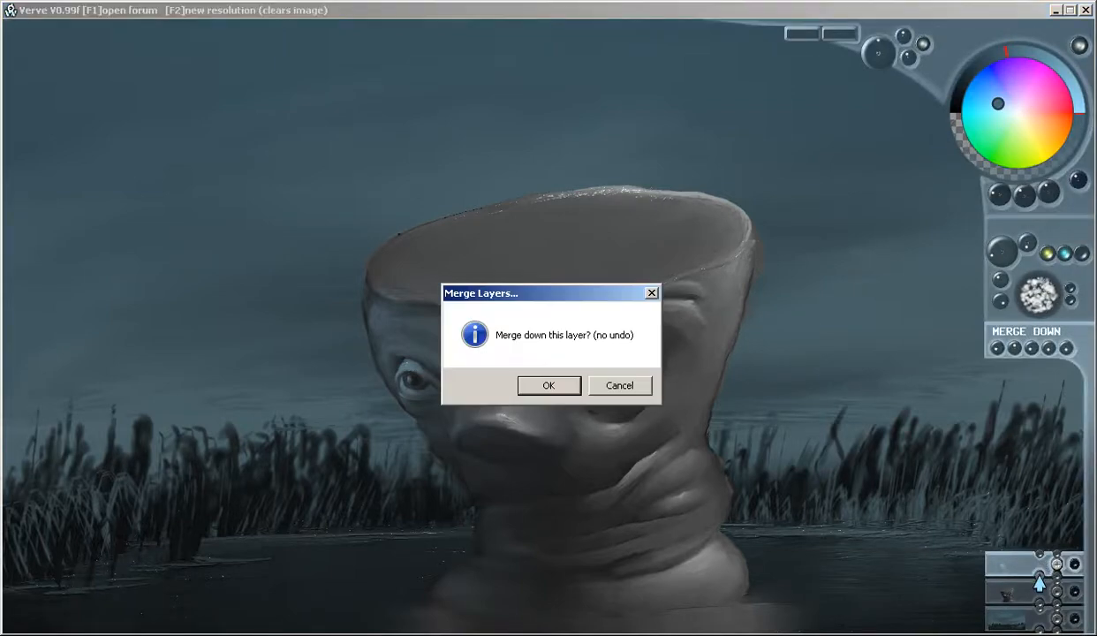
left_click(542, 385)
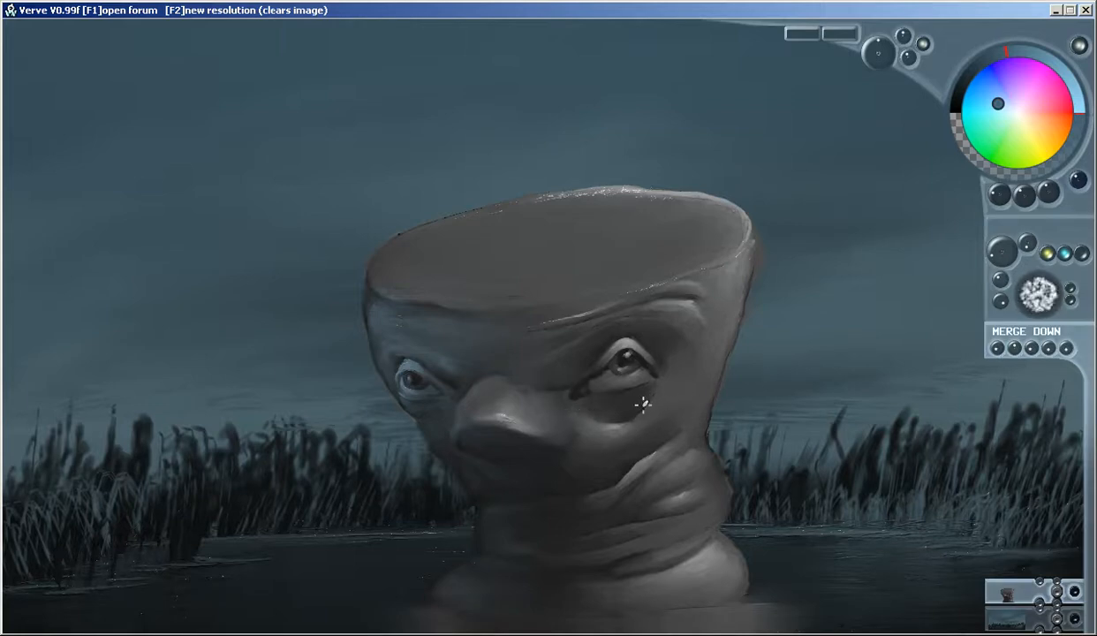
Paint thin dark grey wrinkles fanning out below the outer corner of the right eye
right_click(560, 385)
scroll(678, 408, "up", 5)
left_click_drag(742, 329, 618, 314)
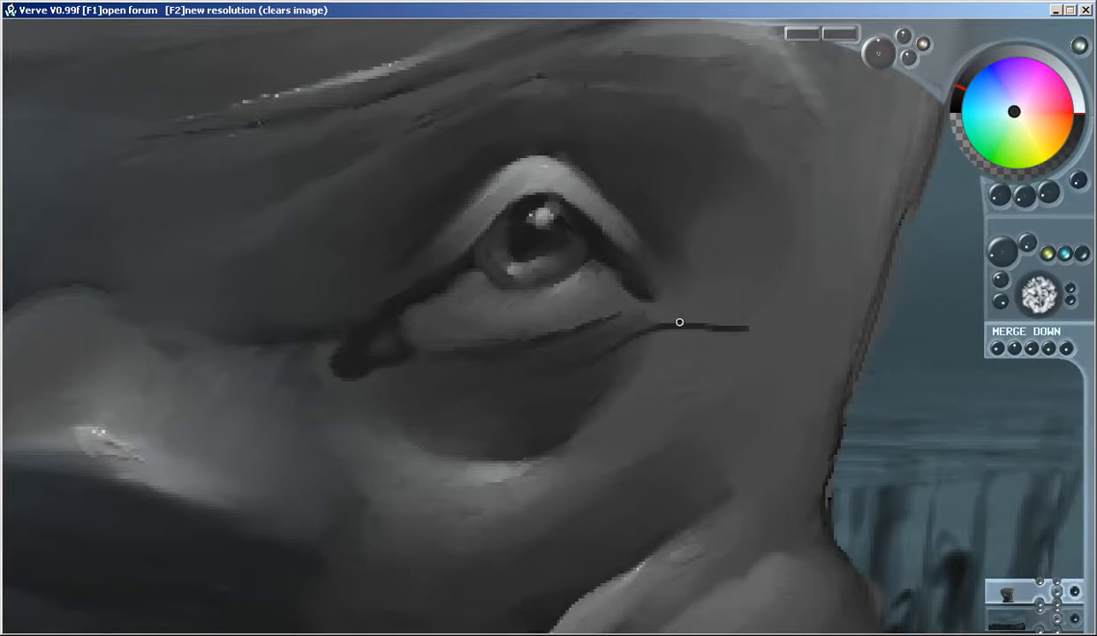
mouse_move(749, 321)
left_mouse_down()
mouse_move(664, 318)
mouse_move(622, 335)
mouse_move(649, 349)
mouse_move(613, 354)
mouse_move(676, 342)
mouse_move(655, 346)
left_mouse_up()
mouse_move(664, 384)
left_mouse_down()
mouse_move(498, 399)
mouse_move(640, 376)
mouse_move(620, 380)
mouse_move(679, 381)
mouse_move(631, 413)
mouse_move(592, 395)
mouse_move(651, 414)
left_mouse_up()
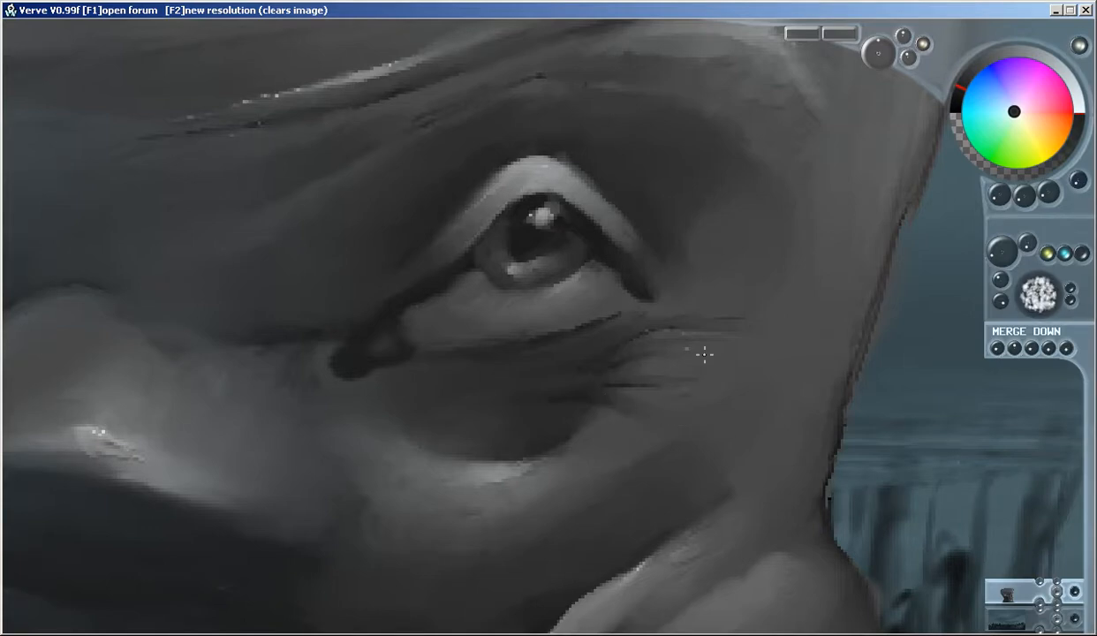
Add lighter grey highlights between the wrinkles below the outer corner of the right eye
right_click(597, 199)
mouse_move(723, 343)
left_mouse_down()
mouse_move(652, 336)
mouse_move(708, 344)
mouse_move(649, 363)
mouse_move(627, 353)
left_mouse_up()
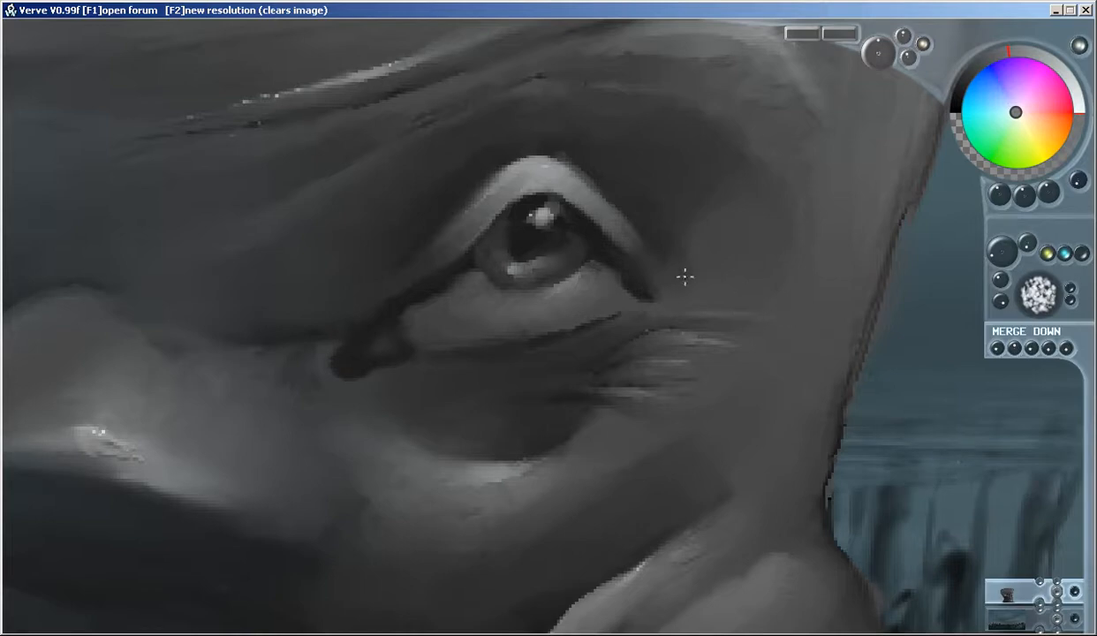
Extend a dark crease from the right eye's outer corner across the cheek and deepen the folds around the eye bag
right_click(641, 286)
key("z")
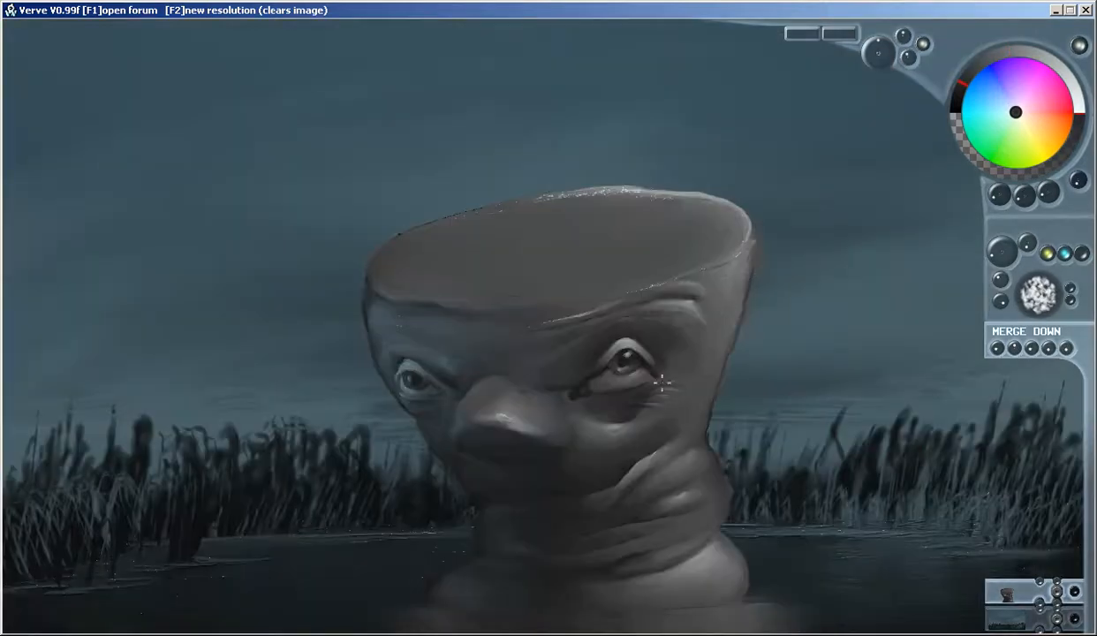
scroll(692, 389, "up", 5)
mouse_move(703, 414)
left_mouse_down()
mouse_move(672, 382)
mouse_move(694, 390)
mouse_move(702, 429)
mouse_move(663, 382)
mouse_move(707, 396)
mouse_move(688, 388)
mouse_move(716, 417)
mouse_move(684, 384)
mouse_move(699, 387)
mouse_move(723, 427)
left_mouse_up()
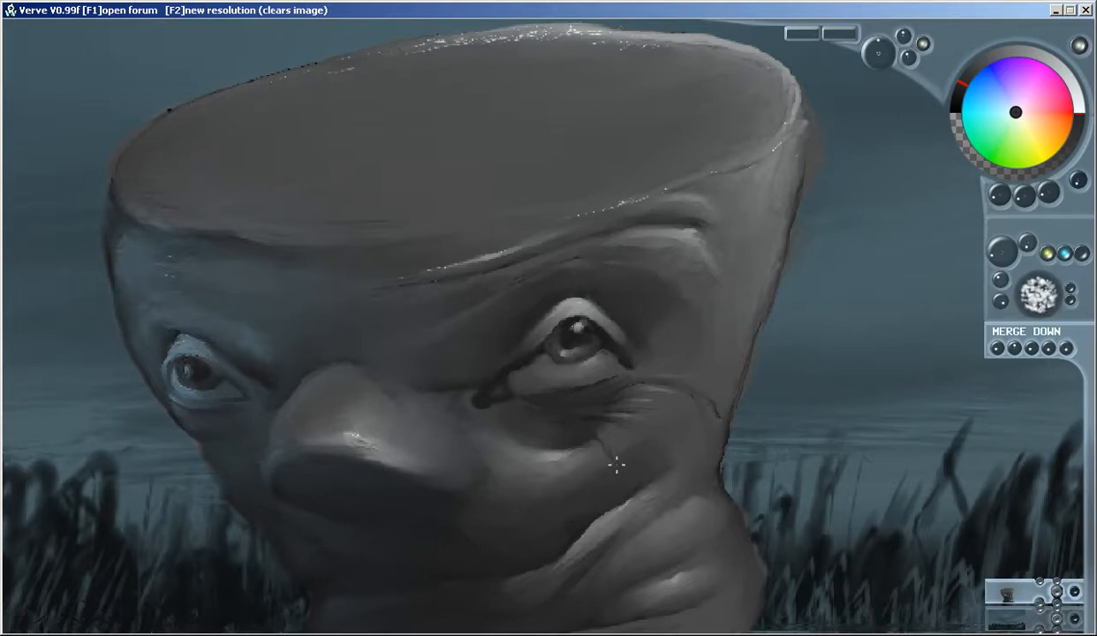
left_click_drag(617, 465, 620, 479)
left_click_drag(594, 435, 617, 477)
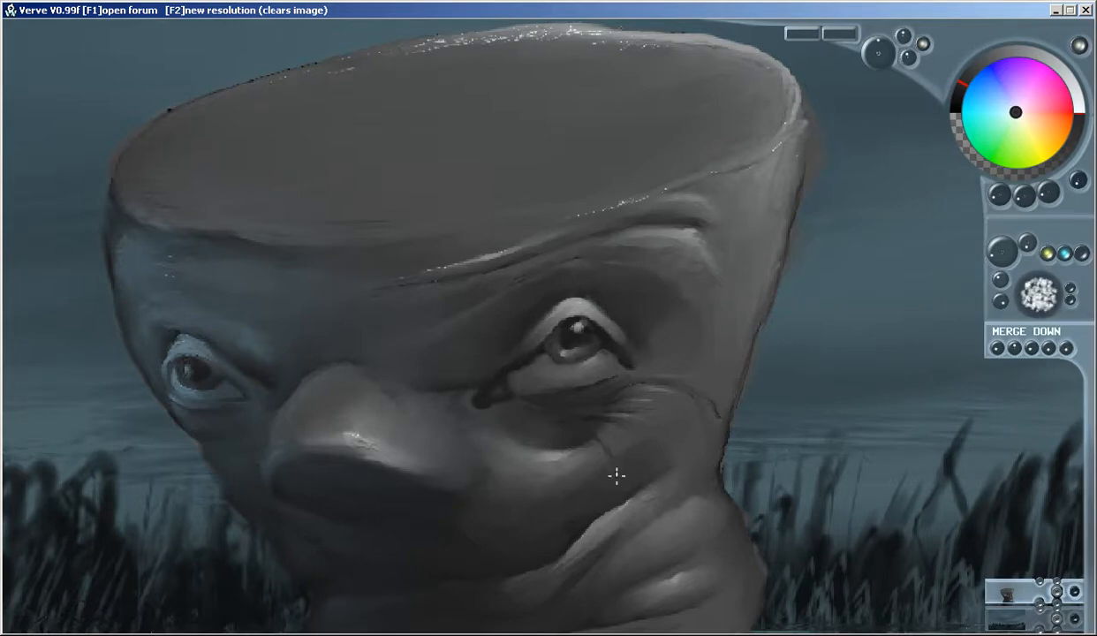
left_click_drag(585, 421, 620, 471)
right_click(607, 435)
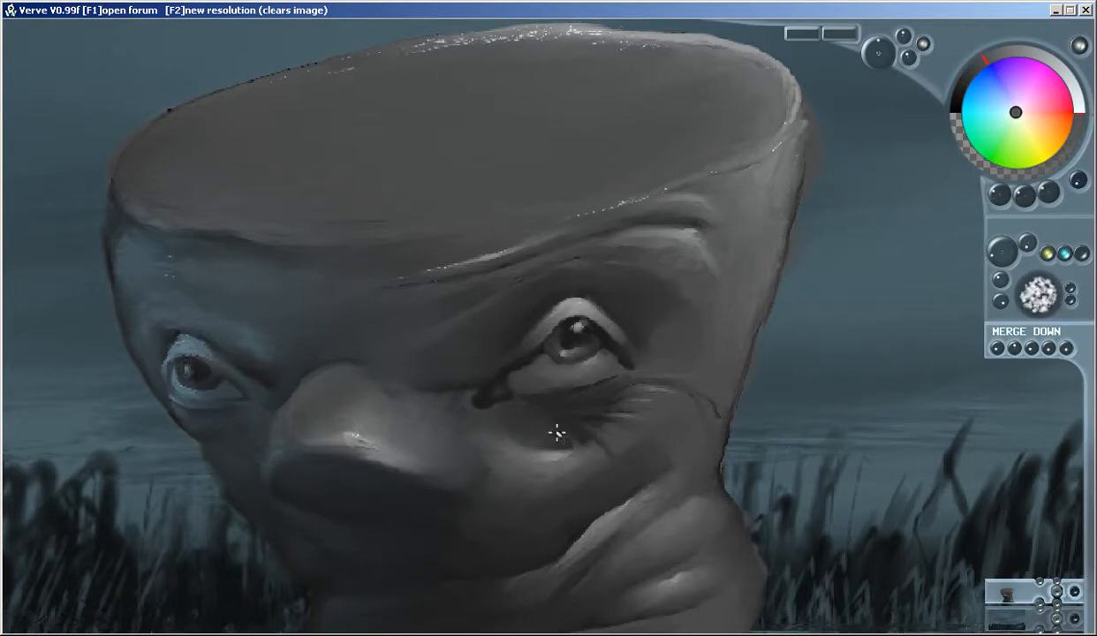
right_click(479, 401)
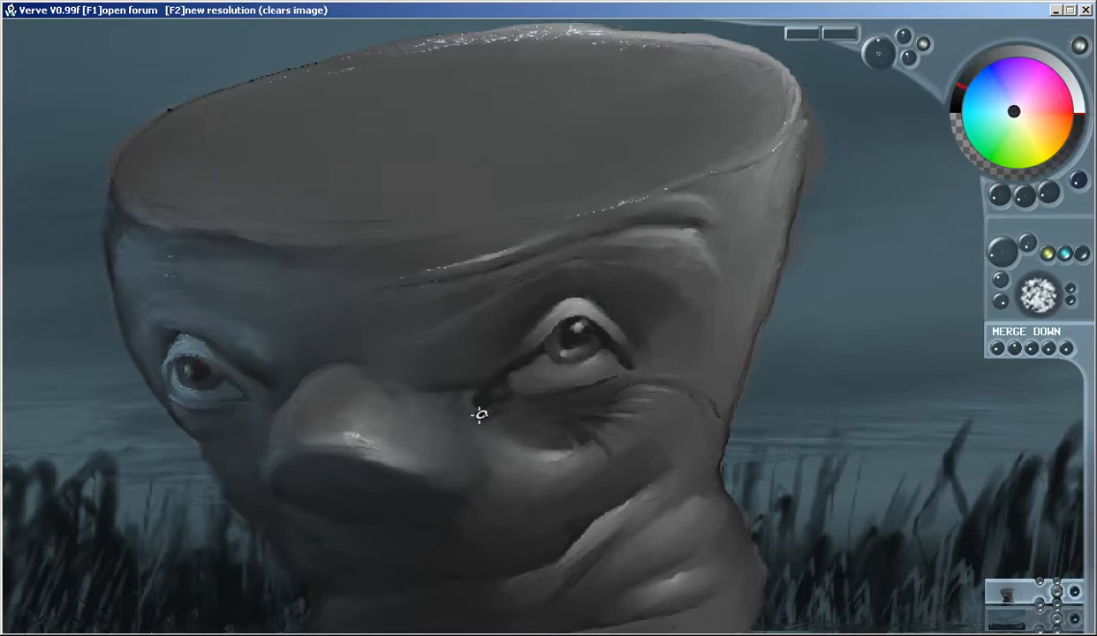
Paint dark, branching crow's feet from the right eye's upper outer corner towards the side of the head
mouse_move(696, 315)
left_mouse_down()
mouse_move(643, 346)
mouse_move(637, 335)
left_mouse_up()
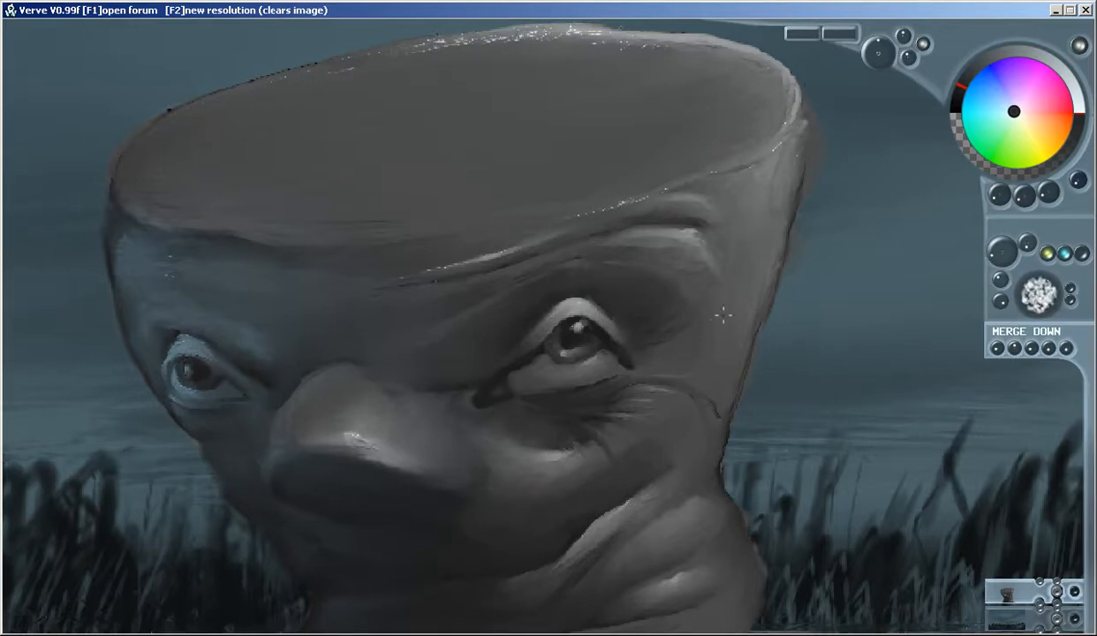
left_click_drag(724, 309, 618, 349)
left_click_drag(723, 332, 692, 342)
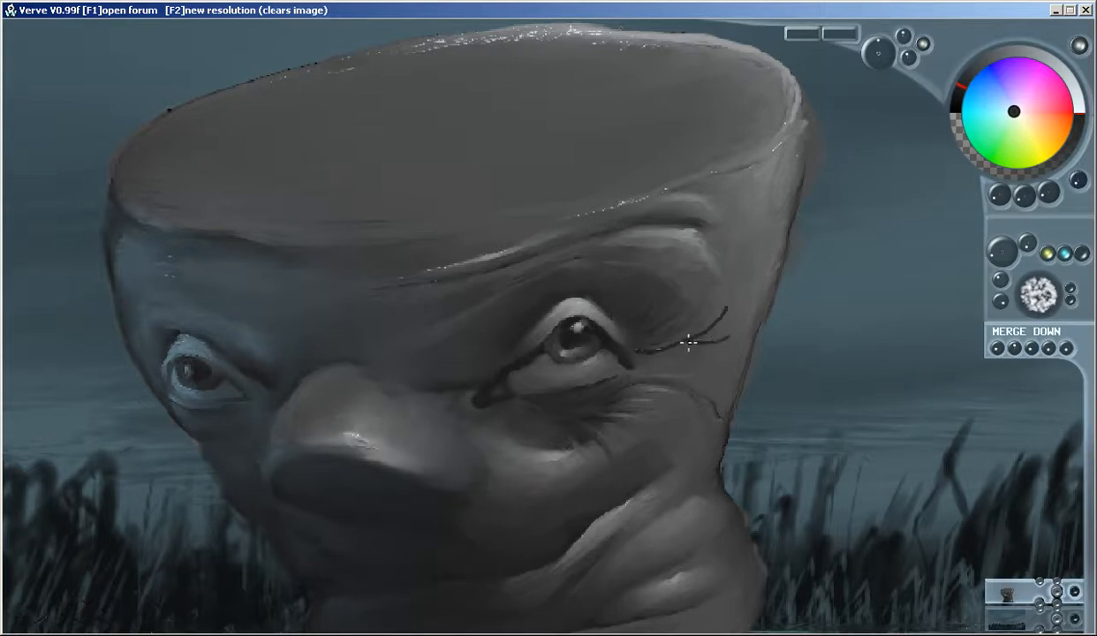
left_click_drag(726, 308, 630, 347)
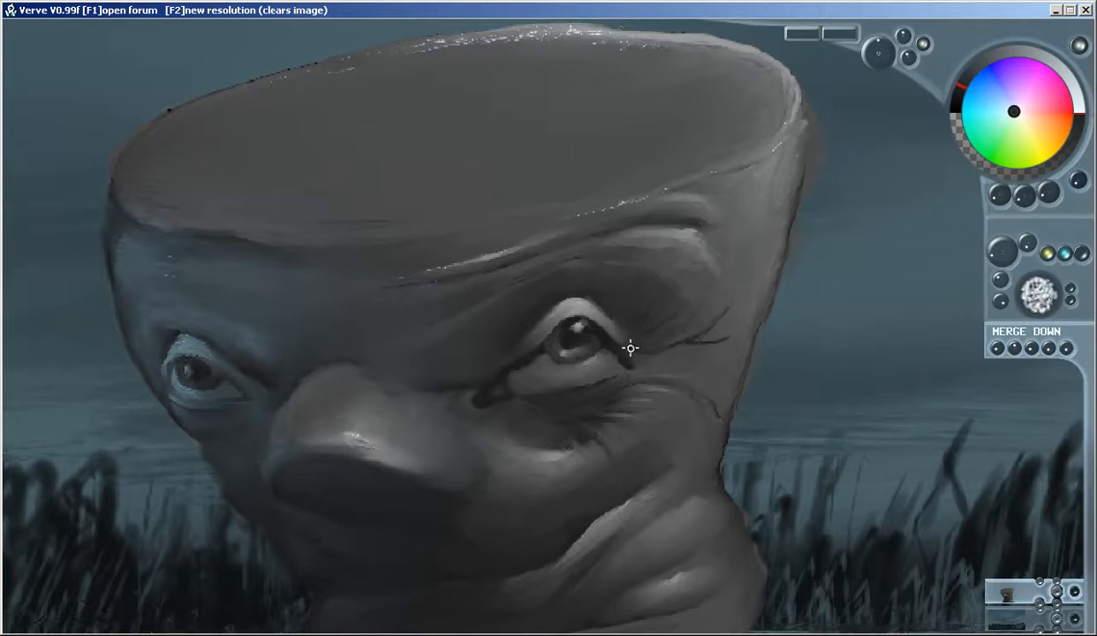
mouse_move(723, 335)
left_mouse_down()
mouse_move(675, 338)
mouse_move(710, 320)
mouse_move(671, 337)
mouse_move(693, 329)
left_mouse_up()
Highlight the skin between the crow's feet beside the right eye with a lighter grey
right_click(716, 265)
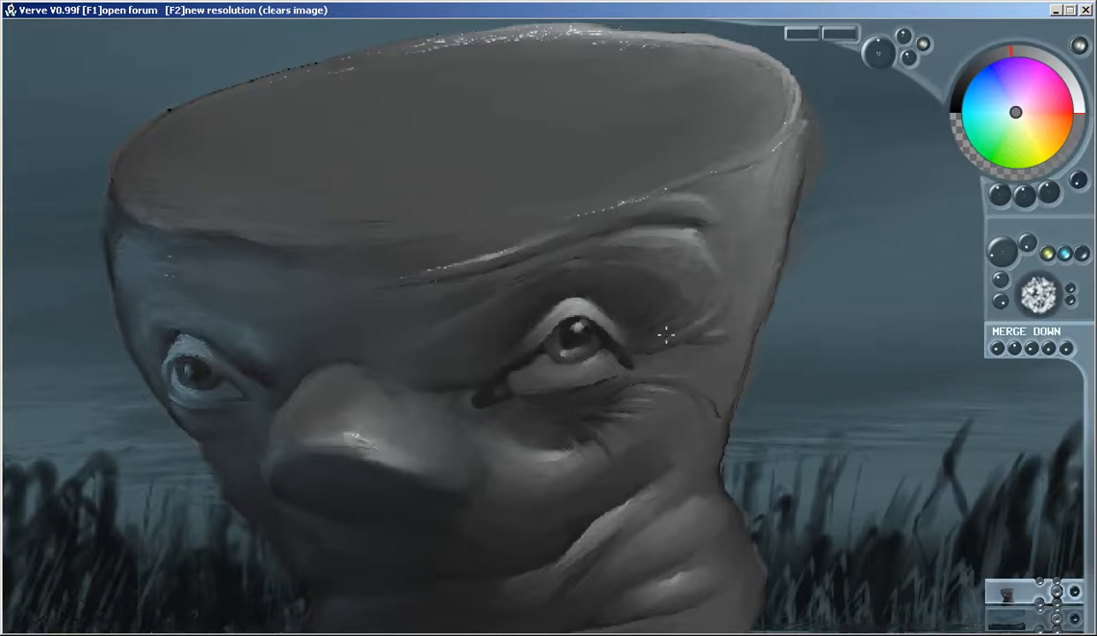
left_click_drag(658, 342, 676, 335)
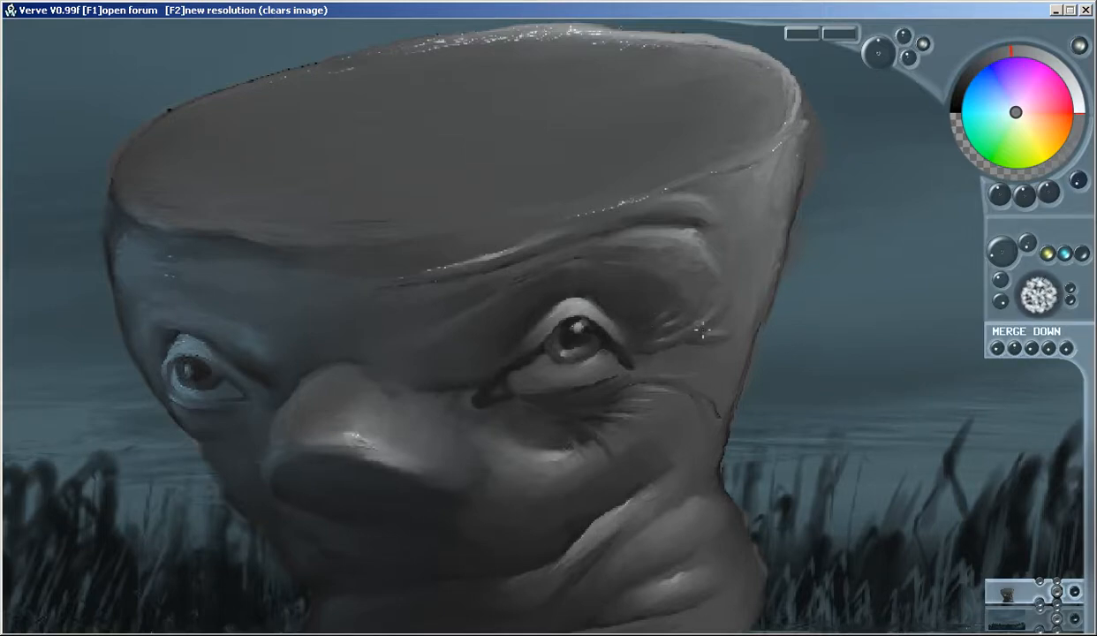
left_click_drag(629, 351, 674, 361)
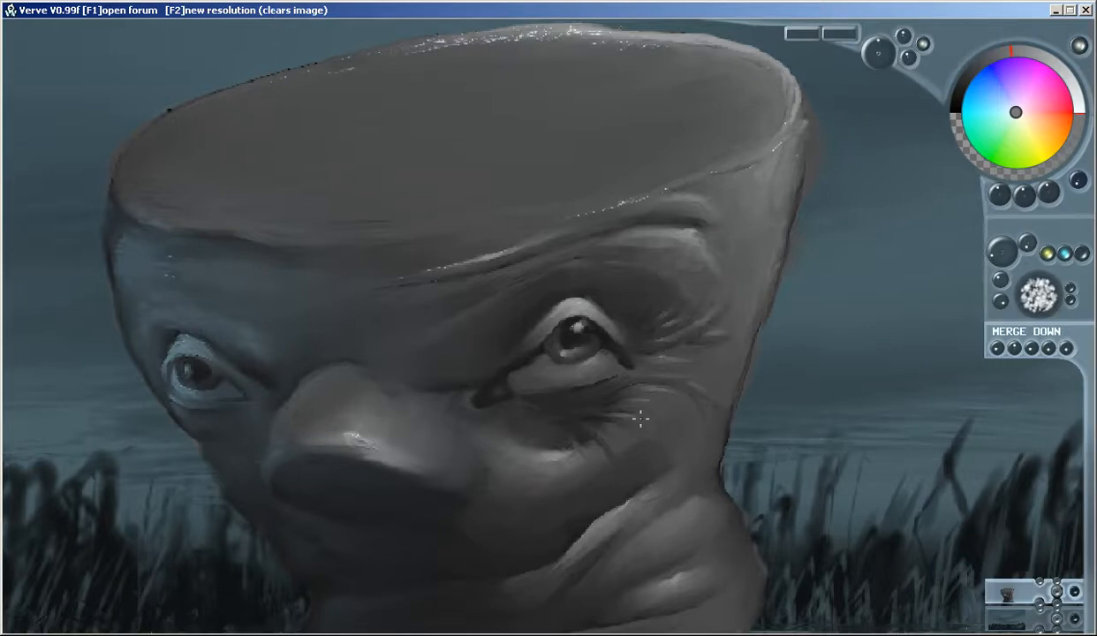
Turn off the repeating tiled display and examine the whole painting, briefly with the interface hidden
scroll(746, 378, "down", 3)
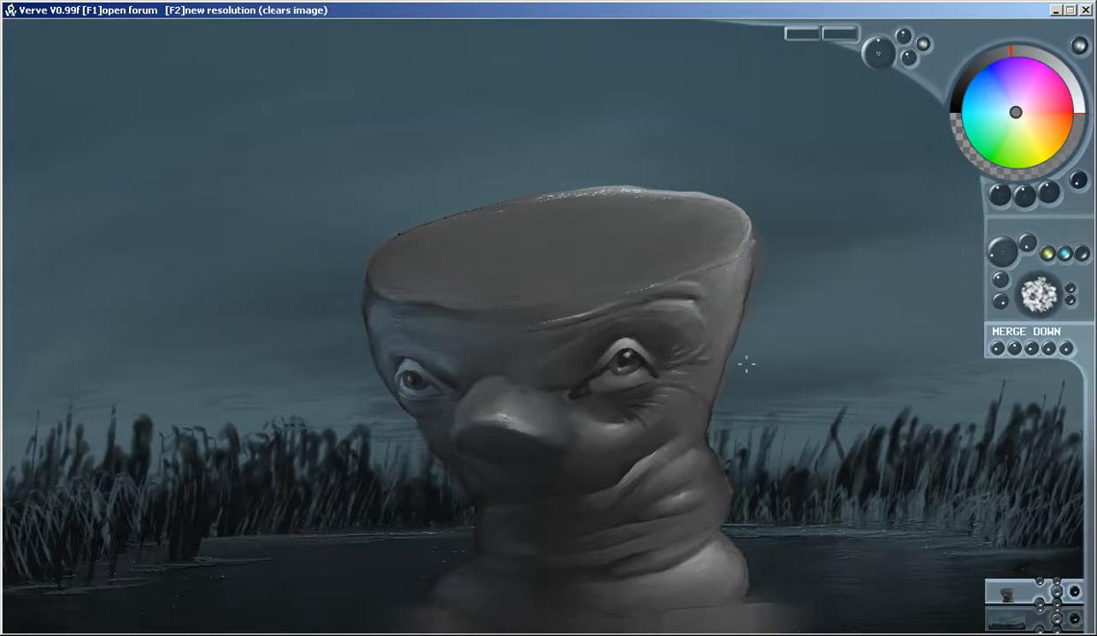
scroll(623, 417, "down", 6)
scroll(627, 419, "up", 4)
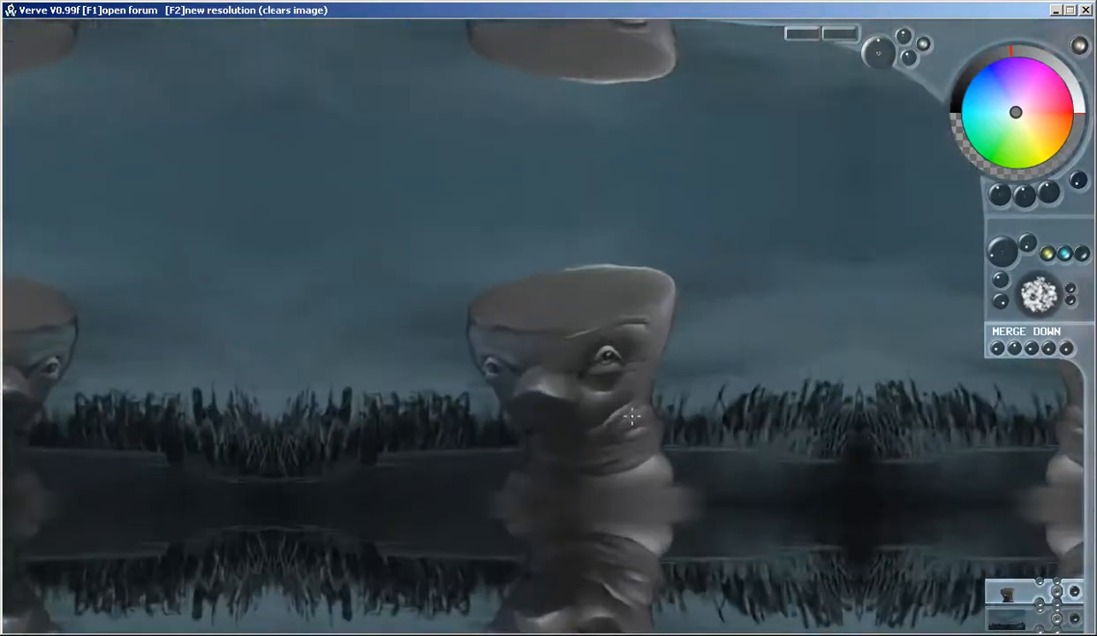
scroll(620, 416, "down", 4)
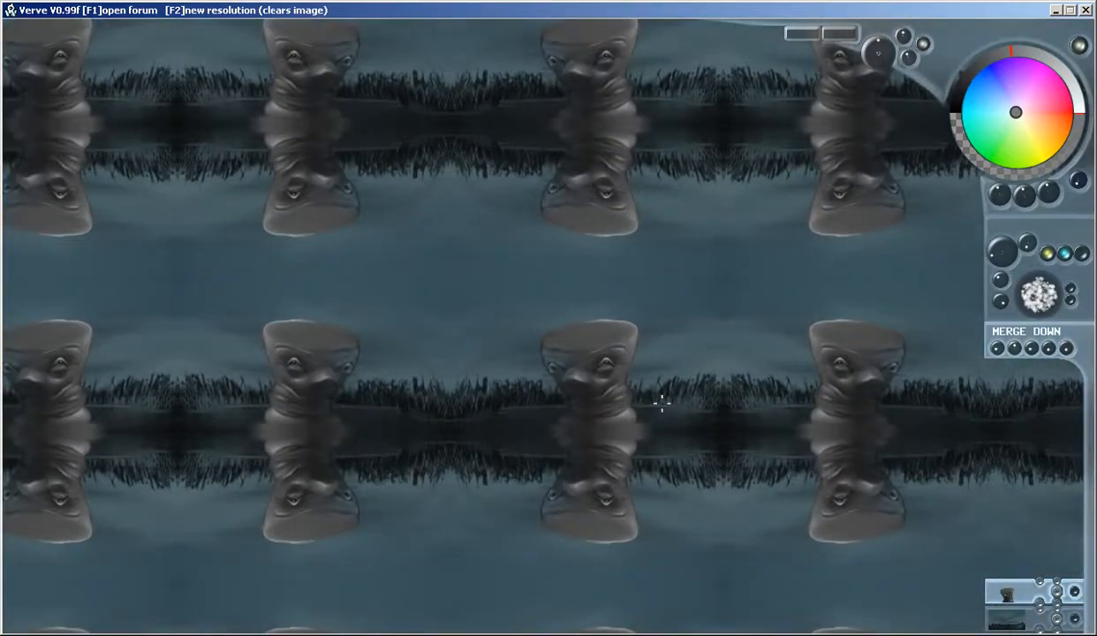
mouse_move(519, 381)
left_mouse_down()
mouse_move(711, 548)
mouse_move(551, 365)
mouse_move(505, 376)
left_mouse_up()
key("t")
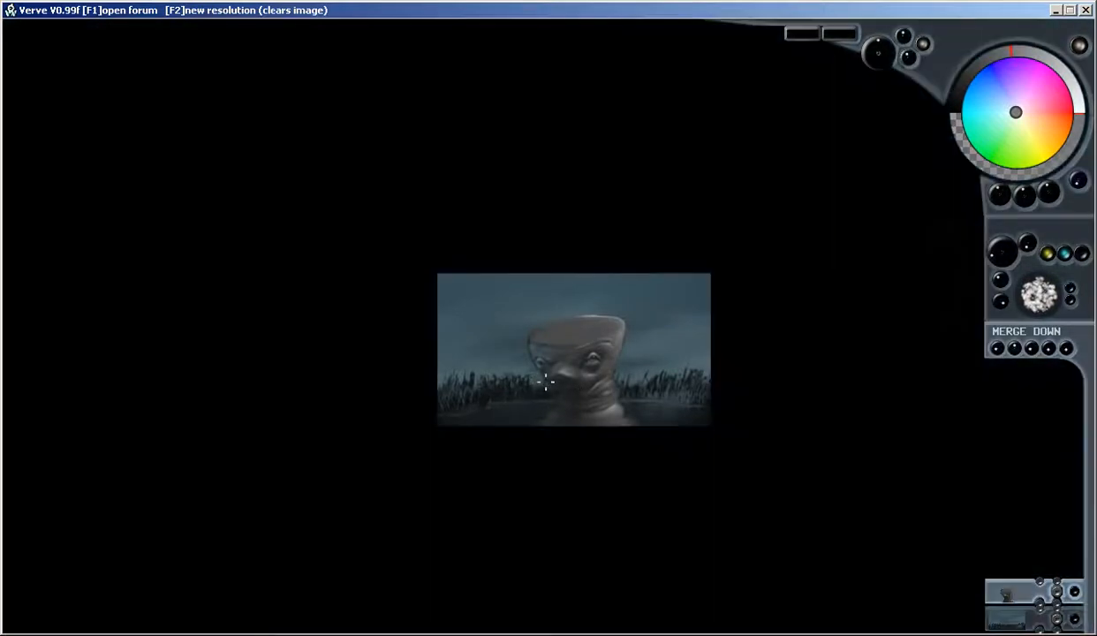
scroll(626, 378, "up", 5)
scroll(629, 371, "down", 1)
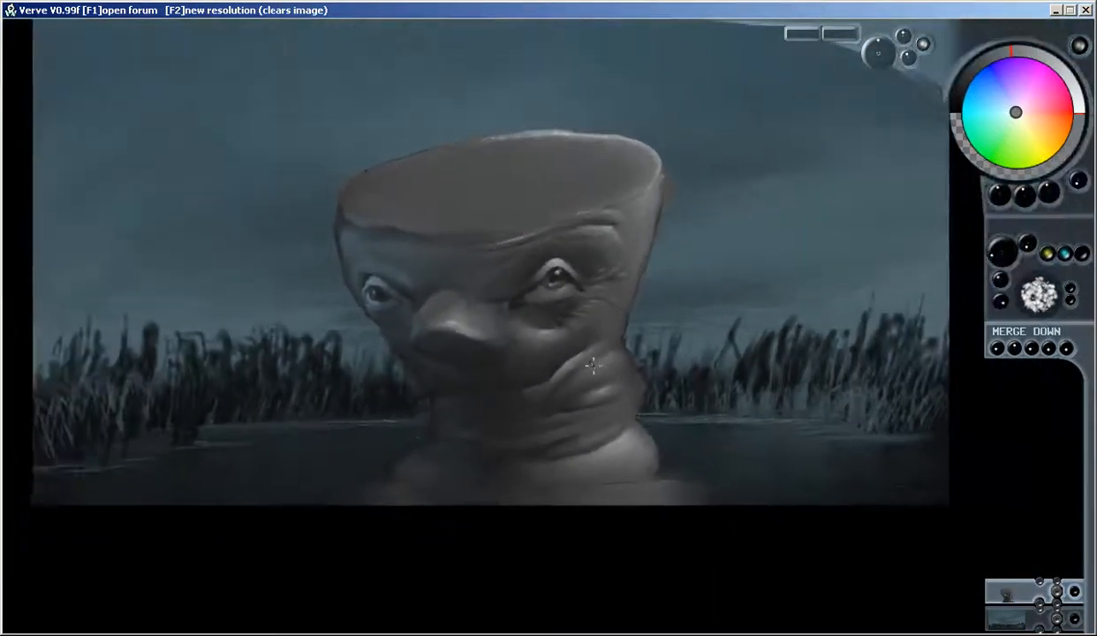
scroll(629, 392, "up", 1)
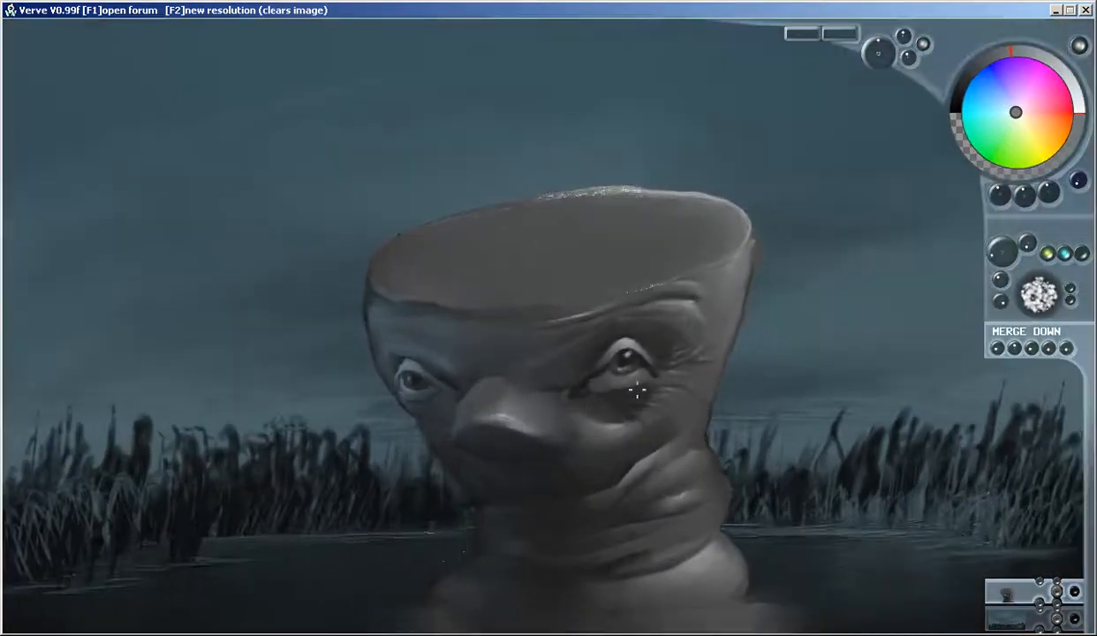
key("Tab")
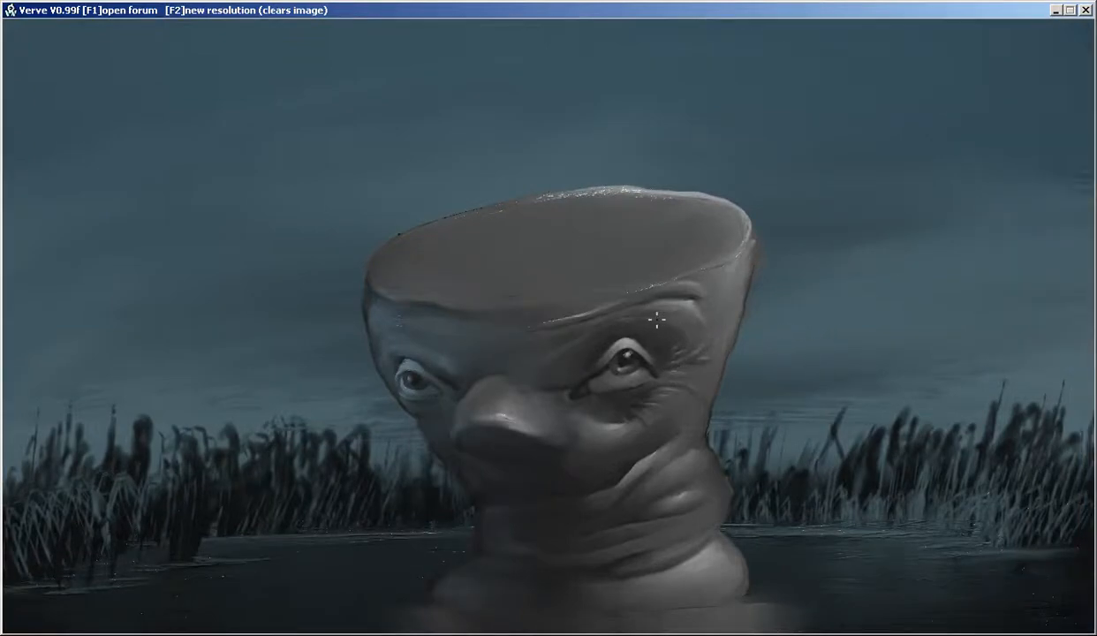
scroll(446, 227, "up", 3)
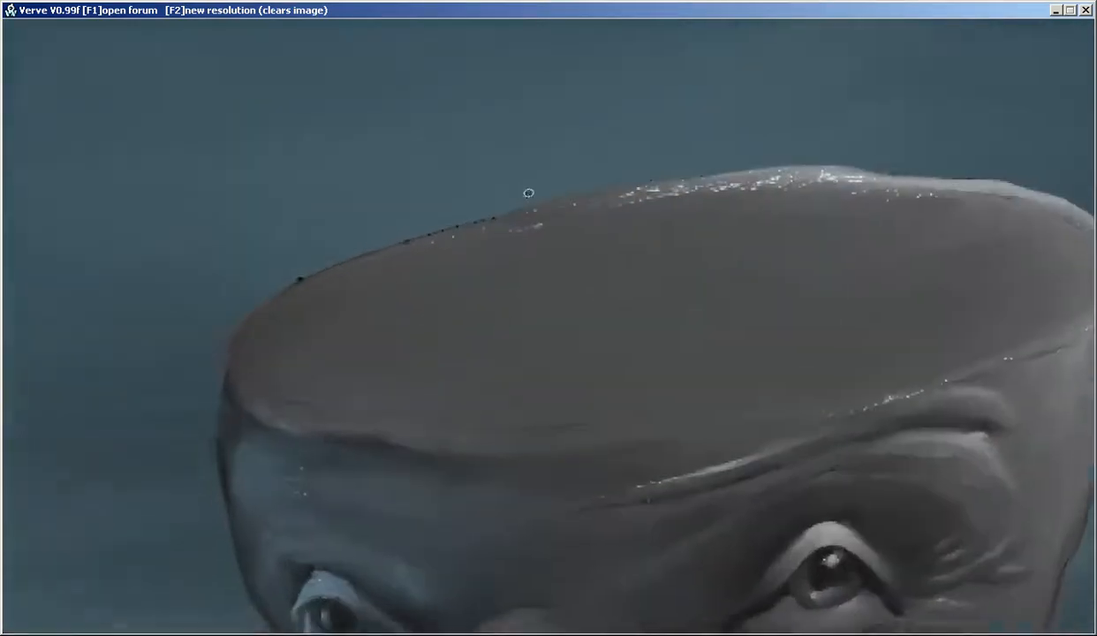
key("Tab")
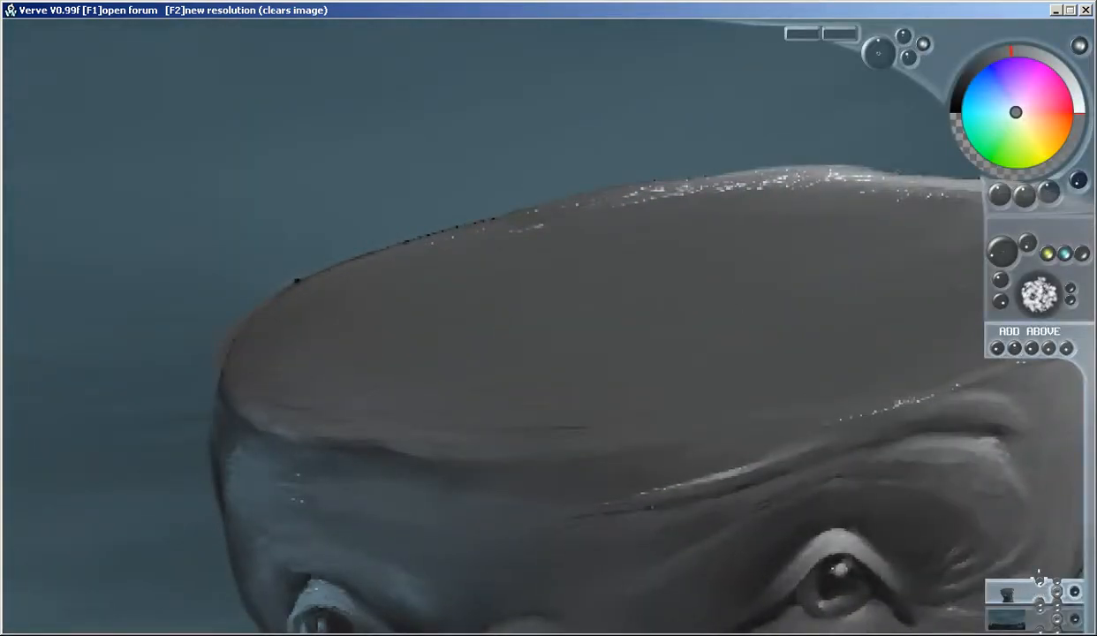
Block in a small frog's body and hind legs in dark green on the left rim of the flat head
left_click(993, 122)
left_click(973, 70)
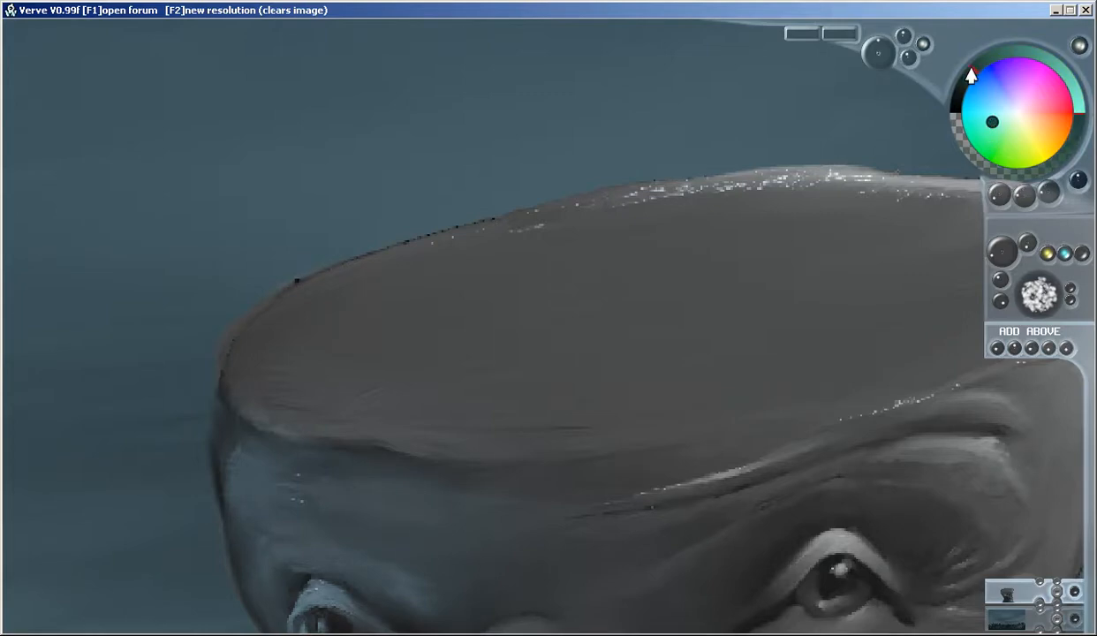
left_click(1001, 122)
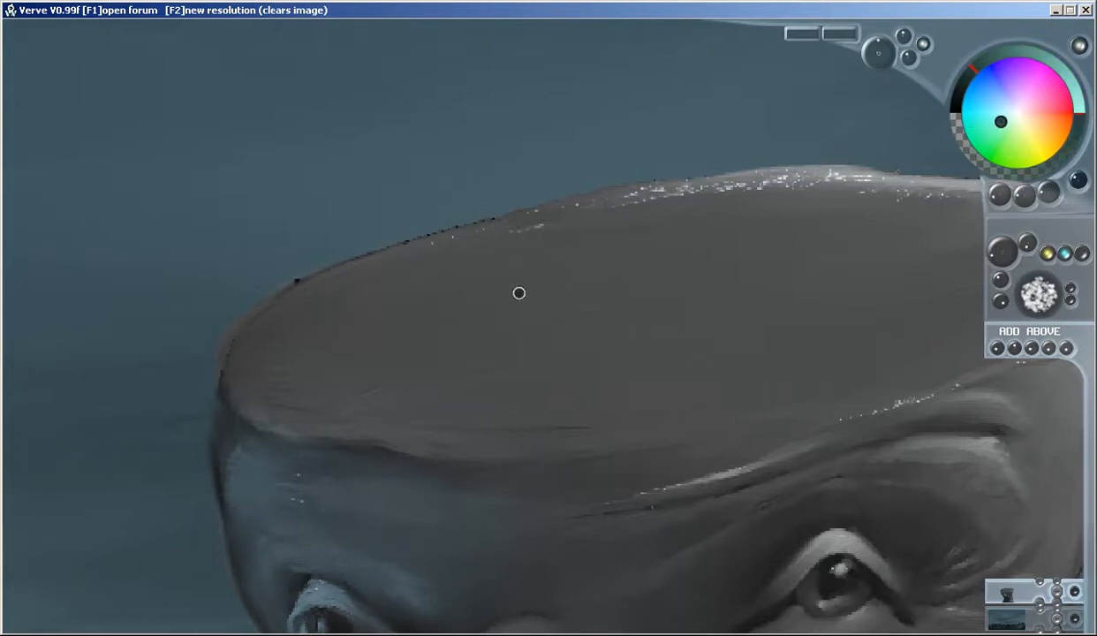
scroll(482, 265, "down", 3)
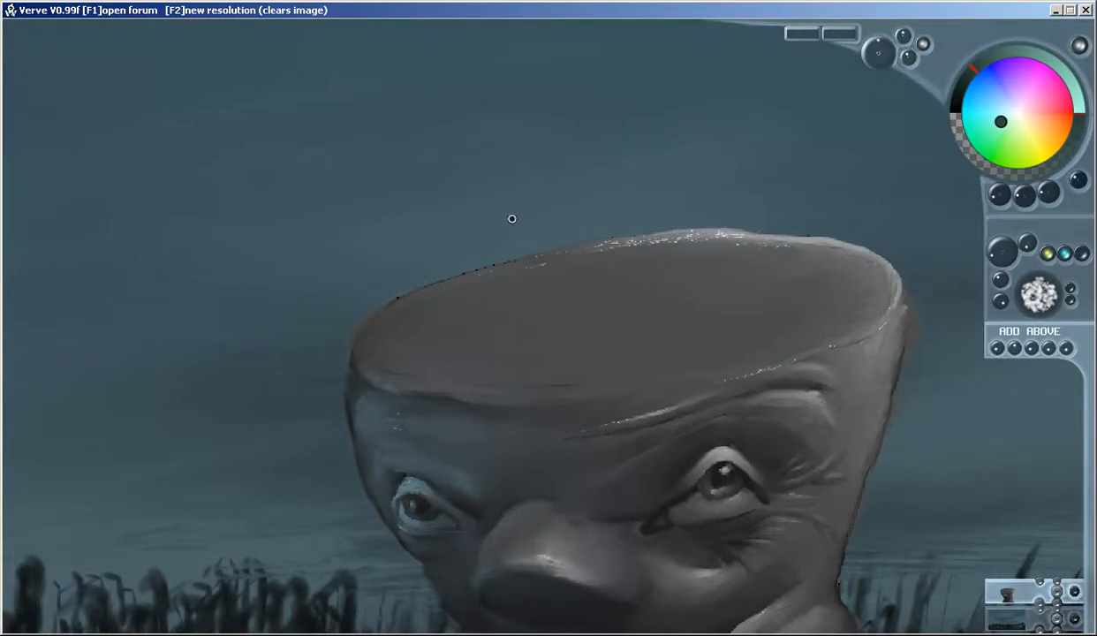
mouse_move(528, 206)
left_mouse_down()
mouse_move(459, 245)
mouse_move(489, 263)
mouse_move(464, 256)
mouse_move(529, 258)
mouse_move(515, 292)
mouse_move(436, 304)
mouse_move(540, 261)
mouse_move(478, 290)
mouse_move(443, 285)
mouse_move(533, 238)
mouse_move(465, 260)
mouse_move(499, 257)
mouse_move(442, 297)
mouse_move(375, 271)
mouse_move(425, 330)
left_mouse_up()
mouse_move(563, 226)
left_mouse_down()
mouse_move(549, 257)
mouse_move(562, 282)
mouse_move(579, 284)
left_mouse_up()
mouse_move(429, 320)
left_mouse_down()
mouse_move(417, 349)
mouse_move(404, 347)
left_mouse_up()
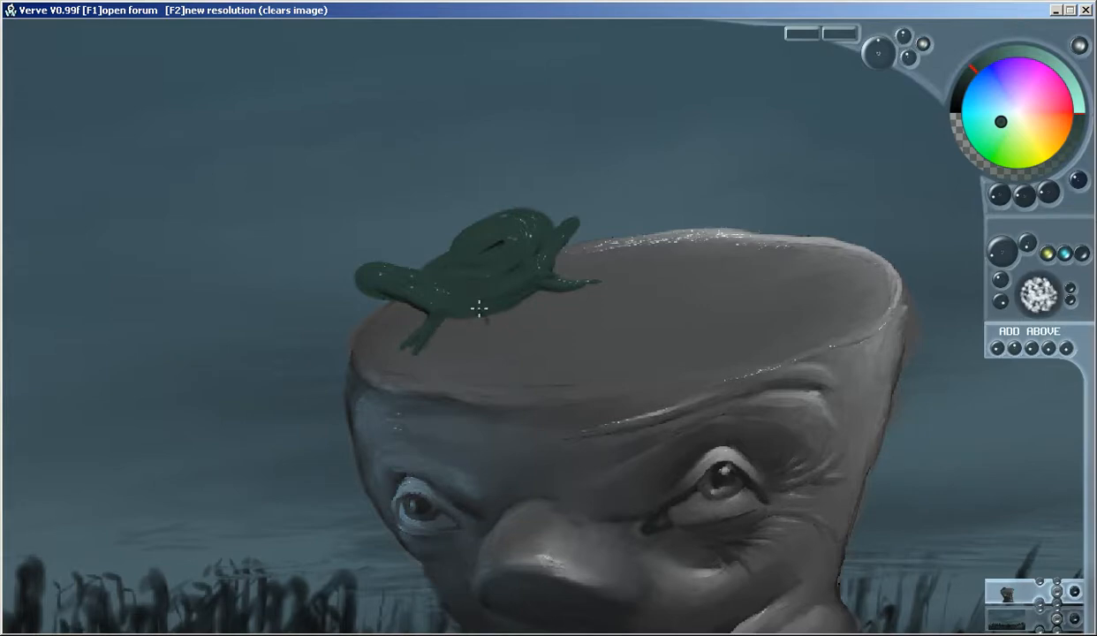
Shape the frog's bulging eyes and wide head and paint its slender legs with splayed toes in dark green
mouse_move(510, 235)
left_mouse_down()
mouse_move(465, 221)
mouse_move(522, 205)
mouse_move(546, 259)
mouse_move(521, 228)
mouse_move(495, 258)
left_mouse_up()
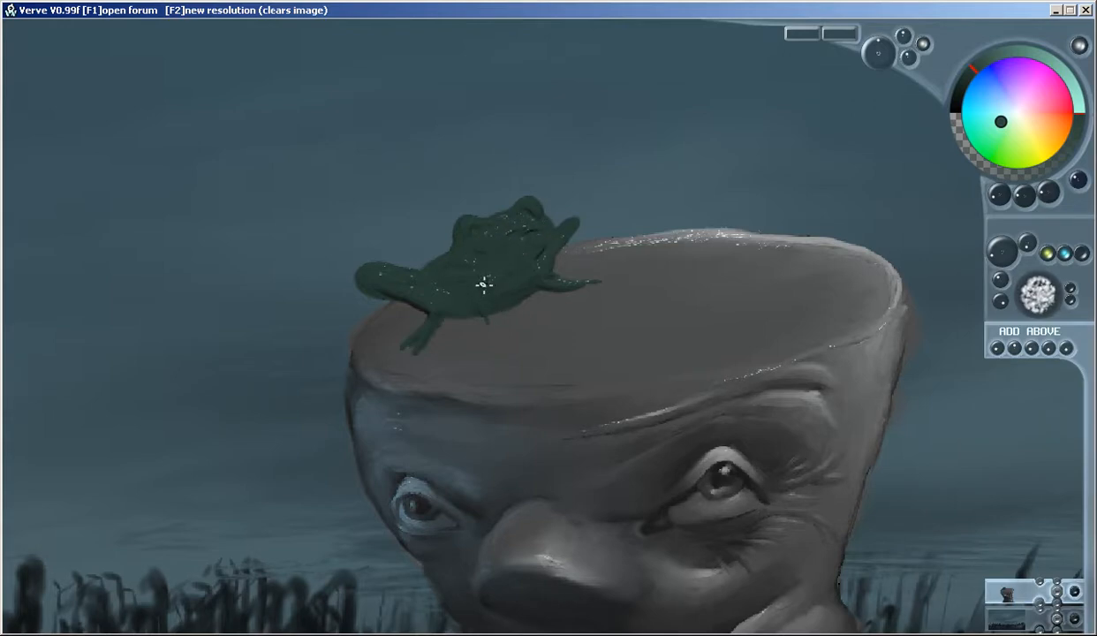
left_click_drag(492, 305, 496, 323)
mouse_move(524, 272)
left_mouse_down()
mouse_move(510, 301)
mouse_move(518, 281)
mouse_move(488, 308)
mouse_move(492, 337)
mouse_move(536, 324)
mouse_move(511, 326)
mouse_move(520, 338)
mouse_move(508, 343)
mouse_move(483, 355)
left_mouse_up()
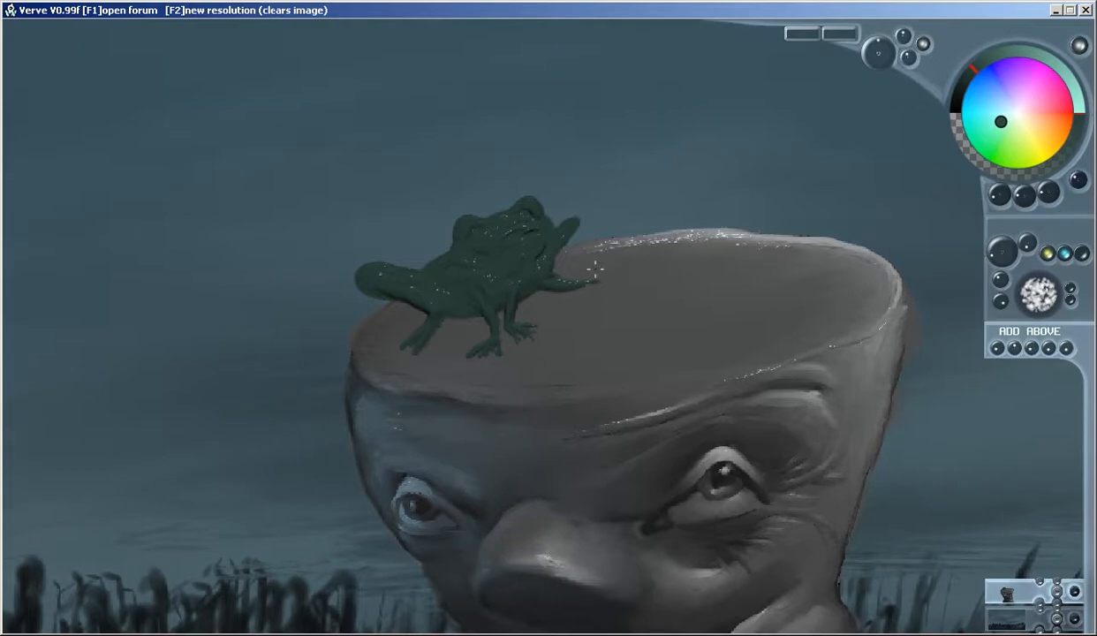
mouse_move(589, 288)
left_mouse_down()
mouse_move(559, 285)
mouse_move(597, 292)
left_mouse_up()
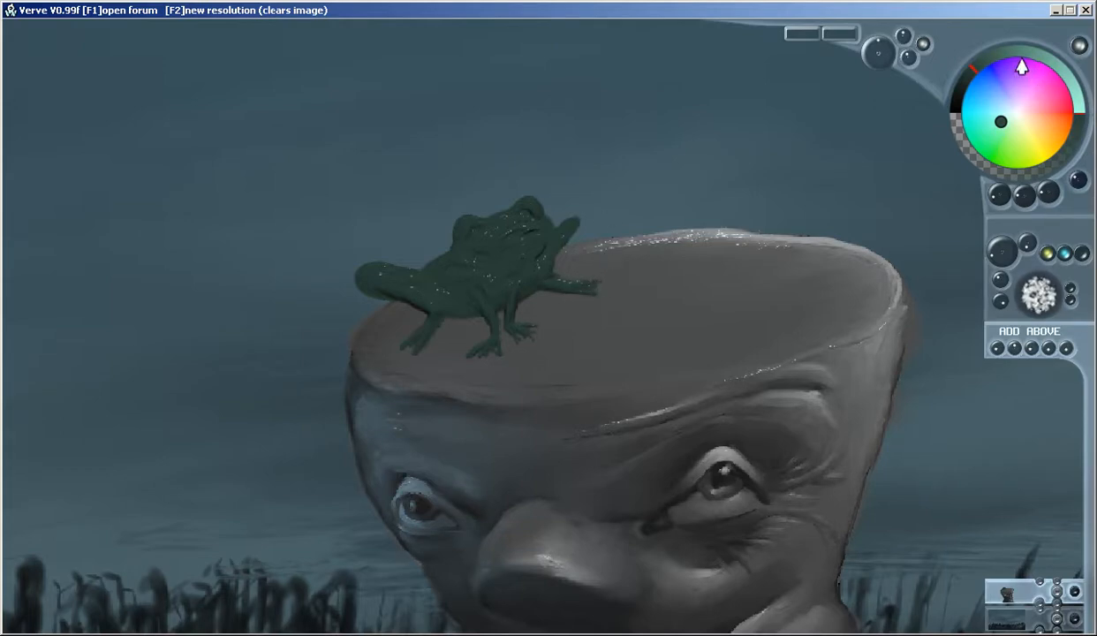
Highlight the frog's face, throat, eye bumps and lower legs with a lighter shade of the green
left_click_drag(1009, 55, 1022, 54)
mouse_move(545, 233)
left_mouse_down()
mouse_move(481, 217)
mouse_move(492, 238)
mouse_move(521, 231)
mouse_move(528, 244)
mouse_move(490, 249)
mouse_move(508, 254)
mouse_move(562, 214)
mouse_move(562, 226)
mouse_move(573, 221)
left_mouse_up()
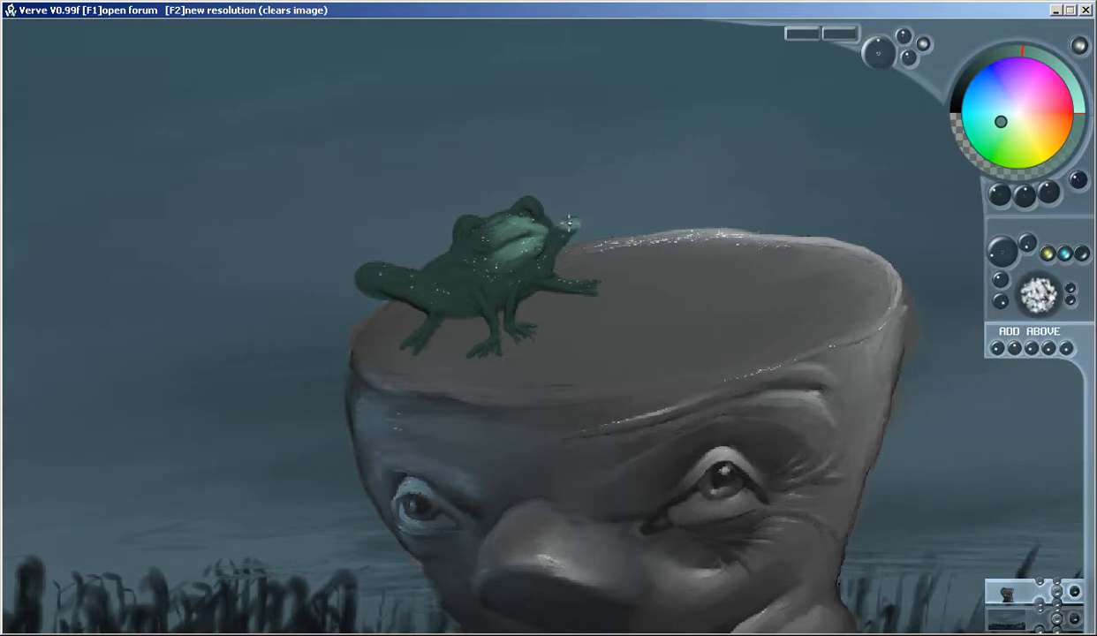
mouse_move(551, 283)
left_mouse_down()
mouse_move(591, 283)
mouse_move(501, 310)
mouse_move(530, 263)
mouse_move(512, 327)
mouse_move(540, 328)
mouse_move(491, 336)
left_mouse_up()
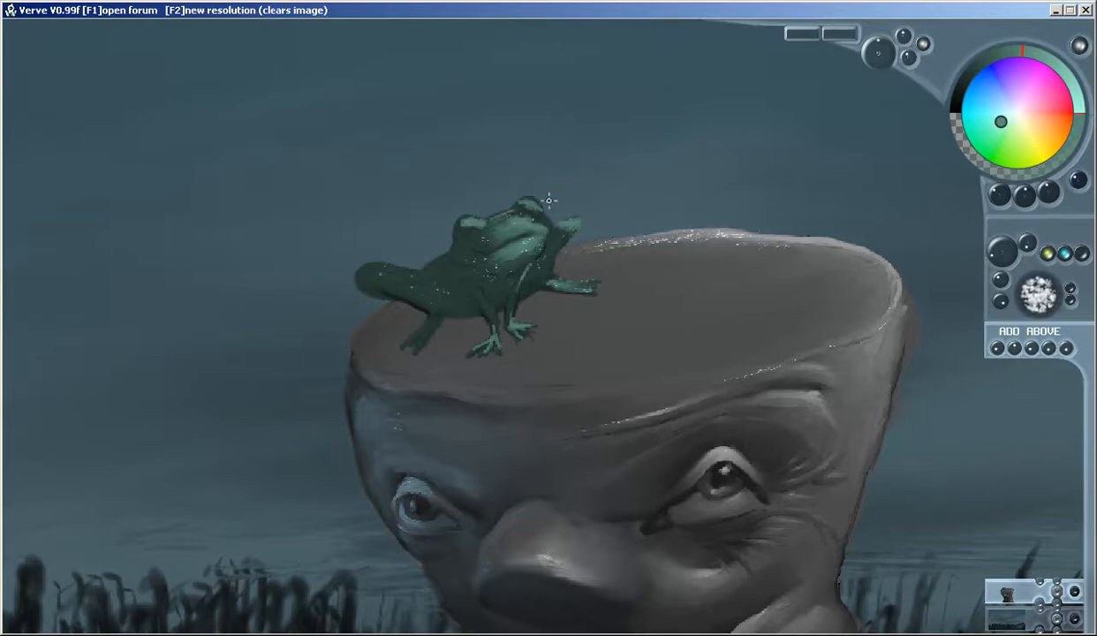
Shade beneath the frog's chin and fill in both eyes with a near-black green sampled from its body
right_click(443, 277)
left_click(959, 93)
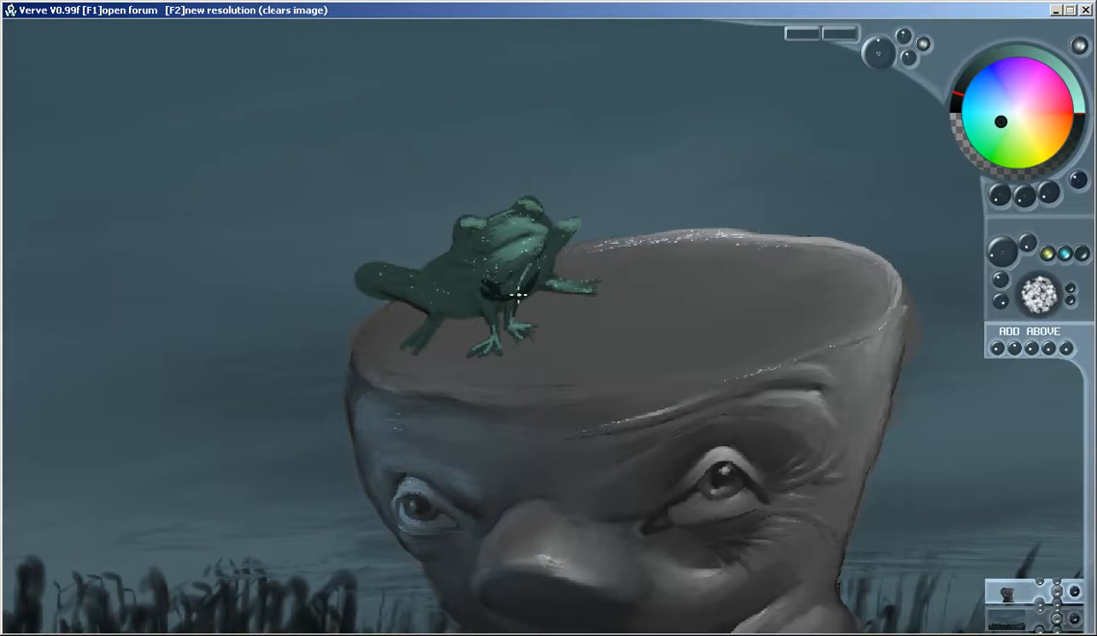
mouse_move(516, 270)
left_mouse_down()
mouse_move(486, 286)
mouse_move(541, 264)
mouse_move(509, 286)
mouse_move(469, 290)
mouse_move(529, 289)
mouse_move(484, 301)
mouse_move(456, 287)
mouse_move(468, 230)
left_mouse_up()
left_click_drag(532, 205, 529, 207)
Paint olive-yellow irises in both of the frog's eyes and darken the pupils with near-black green
left_click_drag(974, 59, 1043, 65)
left_click_drag(1015, 144, 1029, 141)
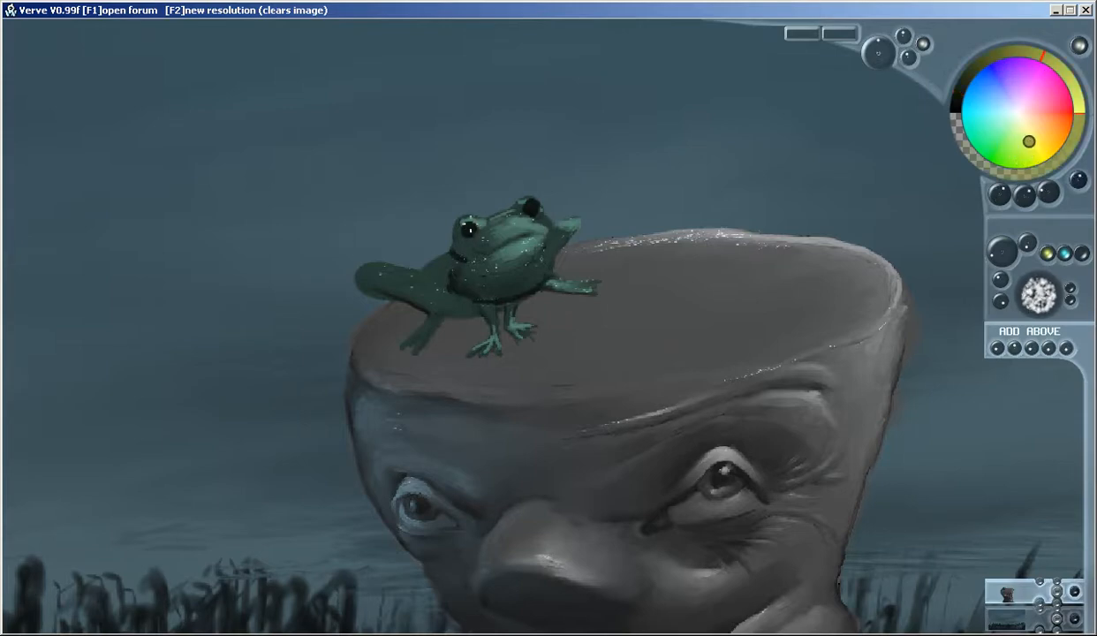
left_click_drag(471, 228, 471, 227)
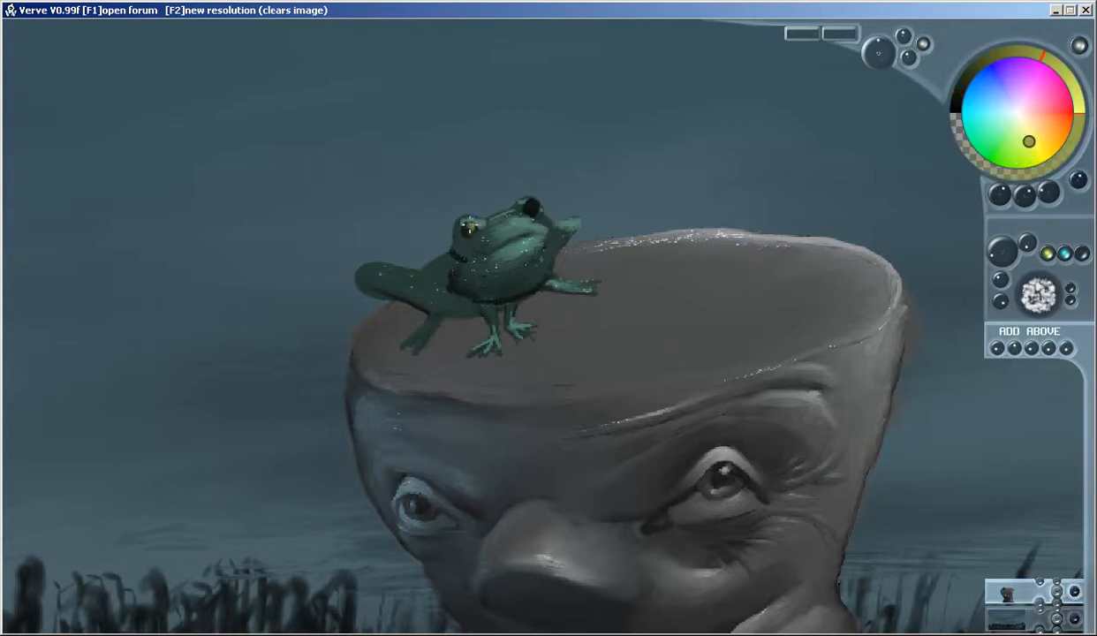
left_click_drag(531, 205, 531, 209)
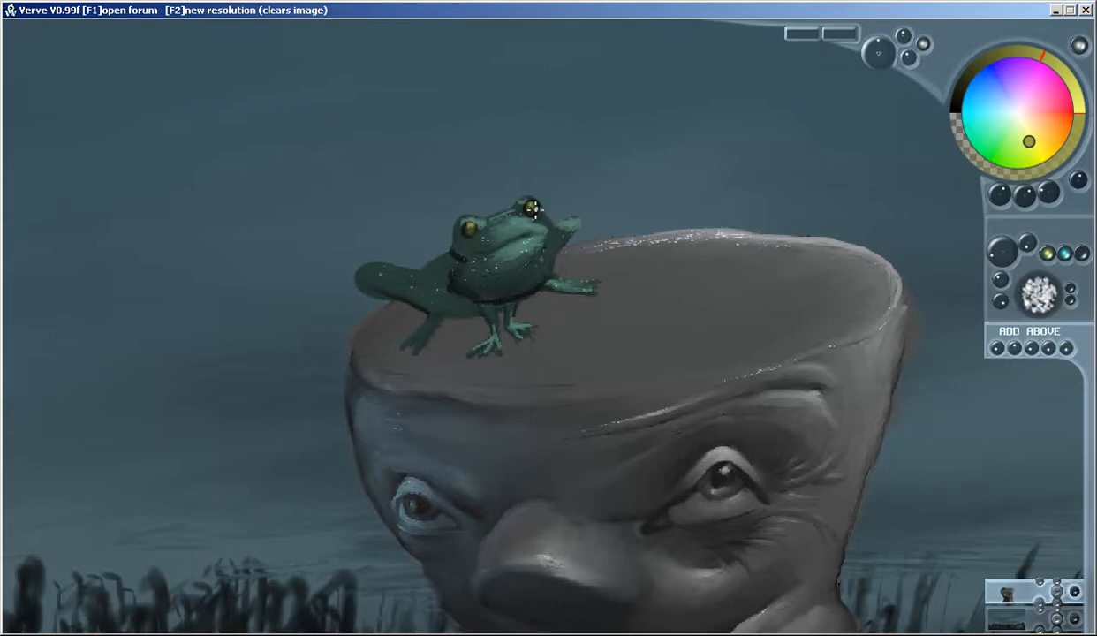
right_click(467, 290)
left_click_drag(470, 230, 462, 225)
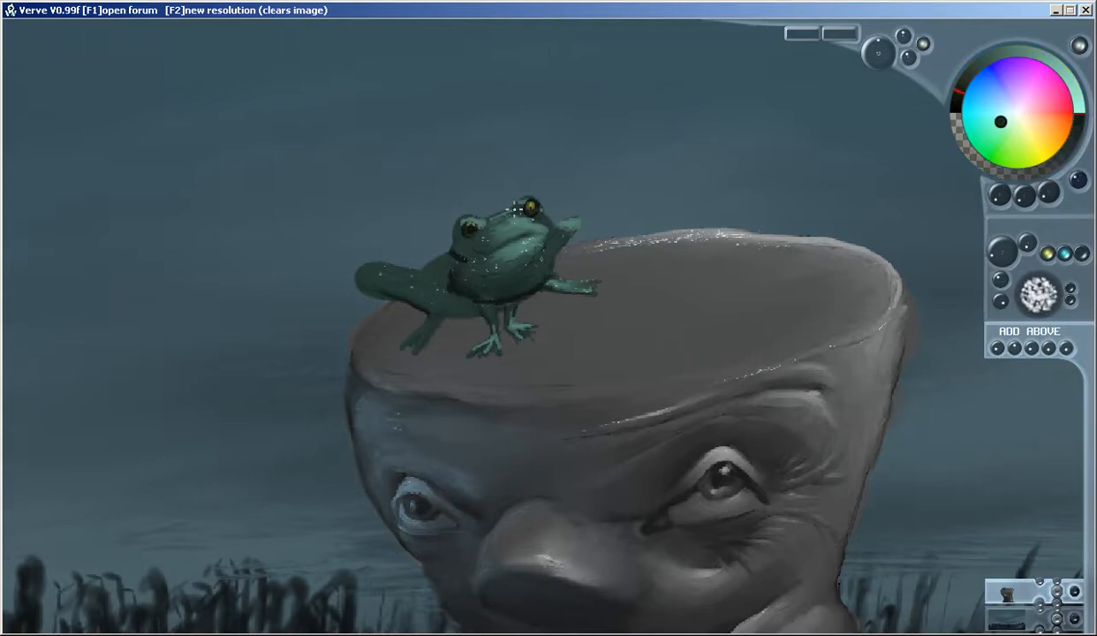
Add small white catchlights to both of the frog's eyes
scroll(530, 206, "up", 5)
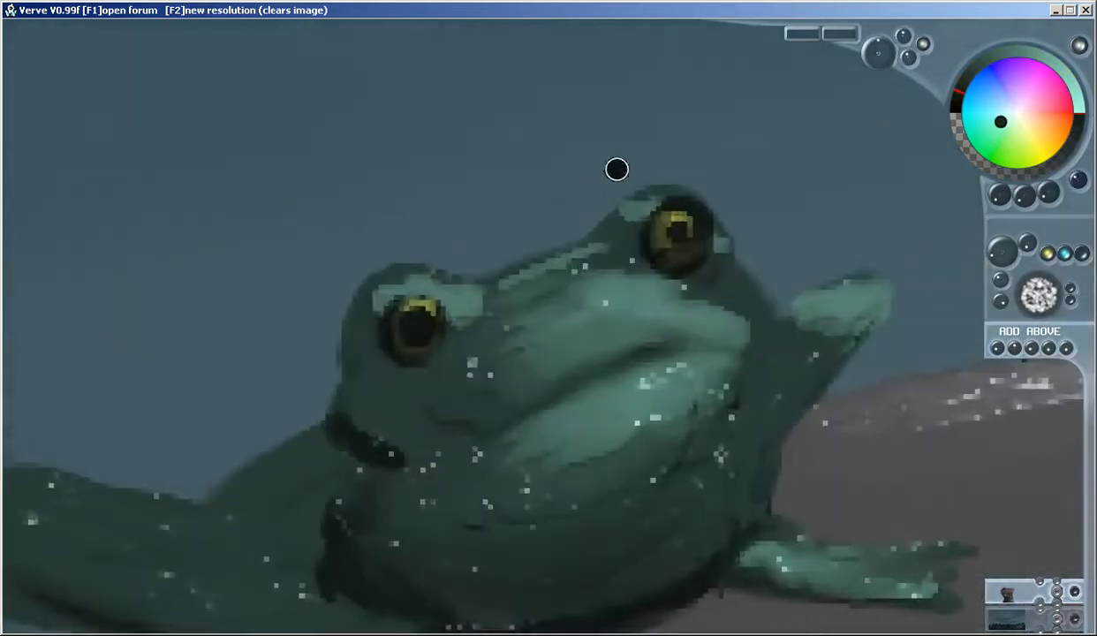
left_click(1079, 112)
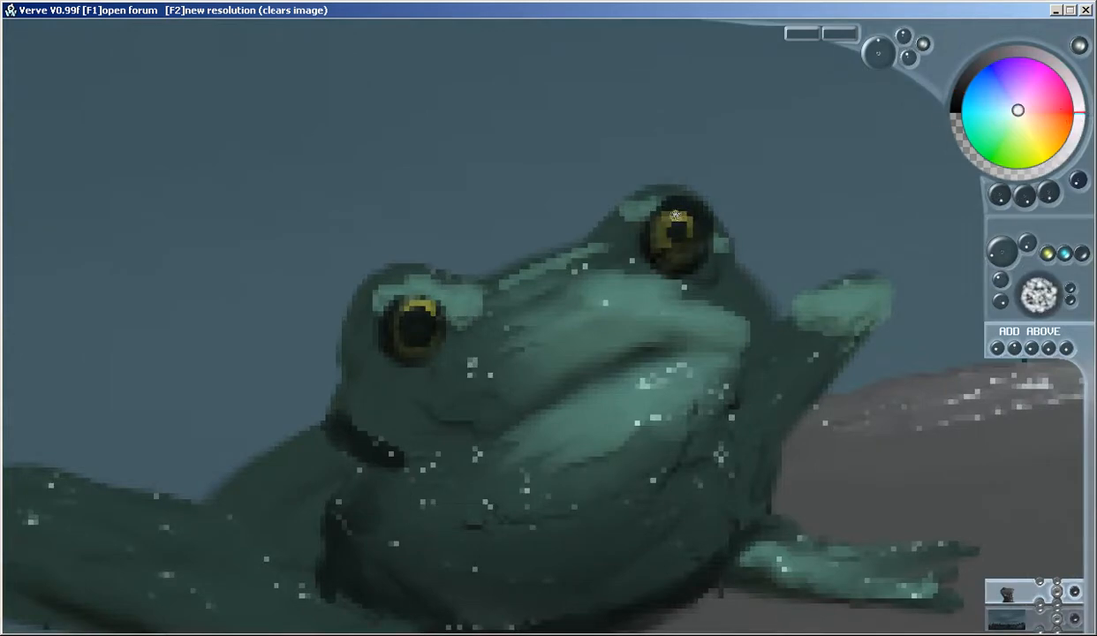
left_click(678, 222)
left_click_drag(425, 310, 420, 316)
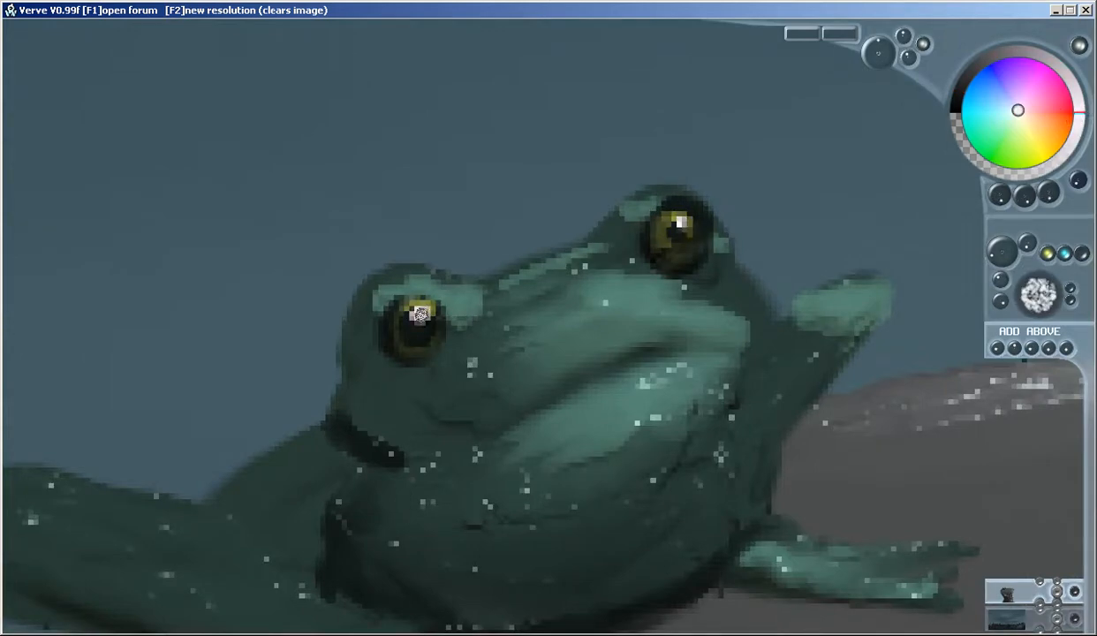
scroll(676, 223, "down", 5)
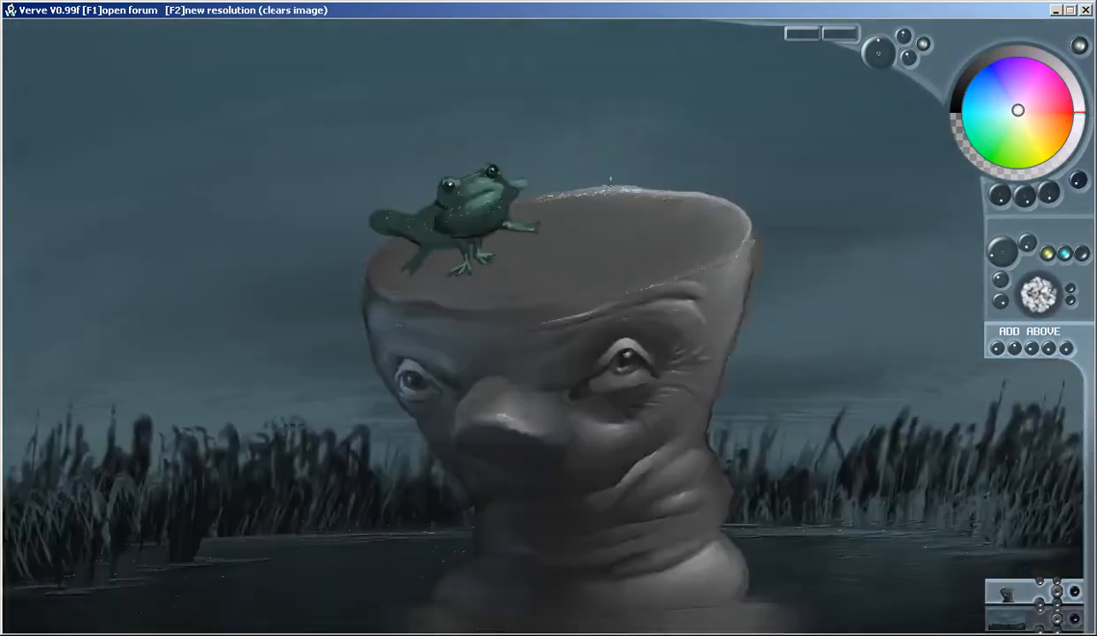
Smooth the frog's throat with sampled green and darken its forehead, back and hind thigh with a deeper green
scroll(465, 212, "up", 3)
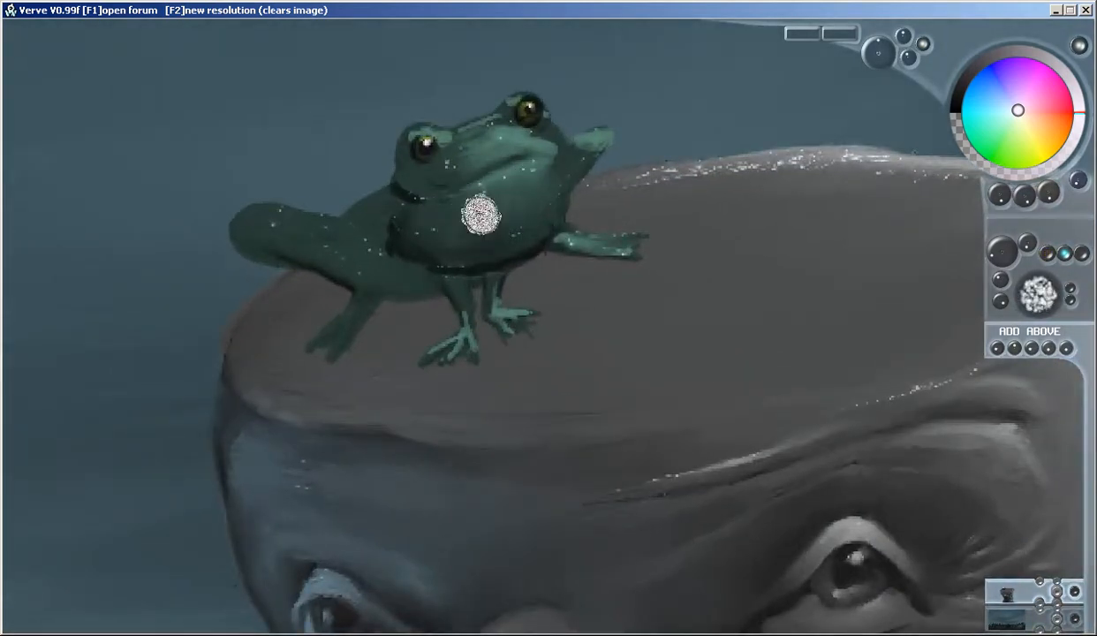
right_click(511, 191)
mouse_move(528, 207)
left_mouse_down()
mouse_move(510, 231)
mouse_move(527, 225)
mouse_move(479, 243)
mouse_move(518, 228)
mouse_move(413, 244)
mouse_move(485, 254)
mouse_move(465, 232)
mouse_move(485, 237)
mouse_move(476, 241)
mouse_move(541, 216)
mouse_move(551, 189)
mouse_move(484, 232)
mouse_move(523, 201)
left_mouse_up()
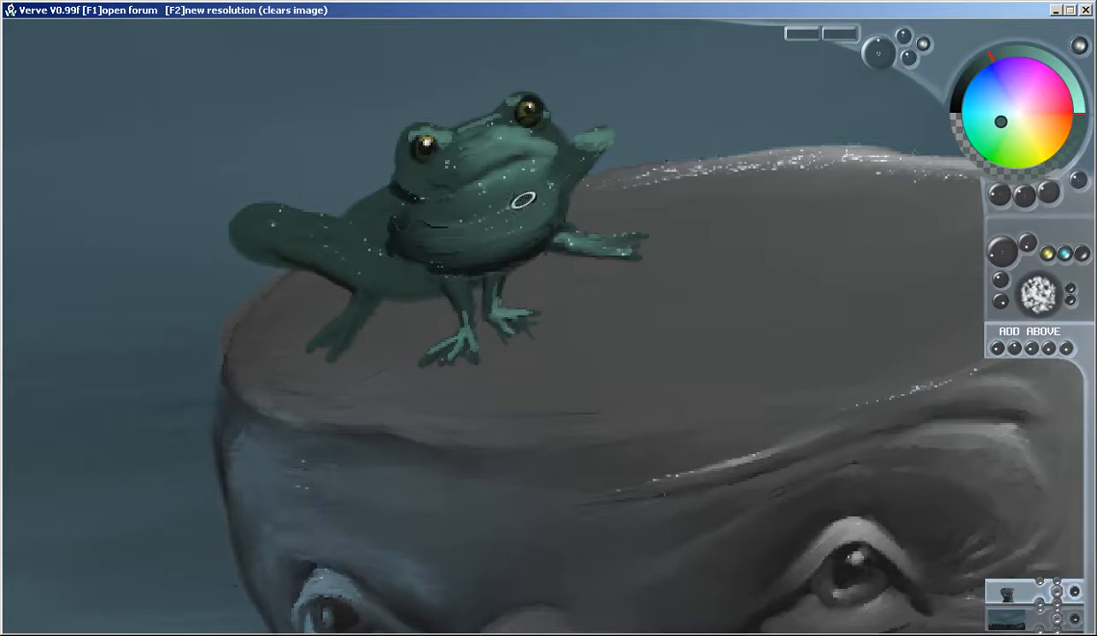
right_click(407, 185)
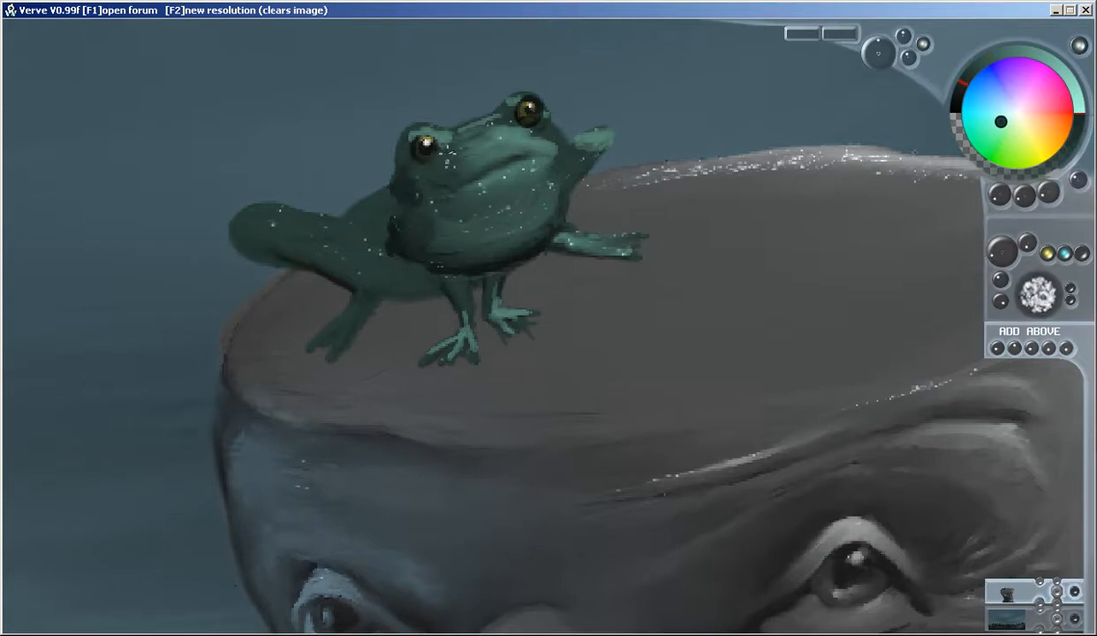
mouse_move(455, 131)
left_mouse_down()
mouse_move(436, 145)
mouse_move(478, 124)
mouse_move(523, 129)
mouse_move(485, 137)
mouse_move(441, 168)
mouse_move(530, 129)
left_mouse_up()
mouse_move(402, 197)
left_mouse_down()
mouse_move(400, 178)
mouse_move(352, 190)
left_mouse_up()
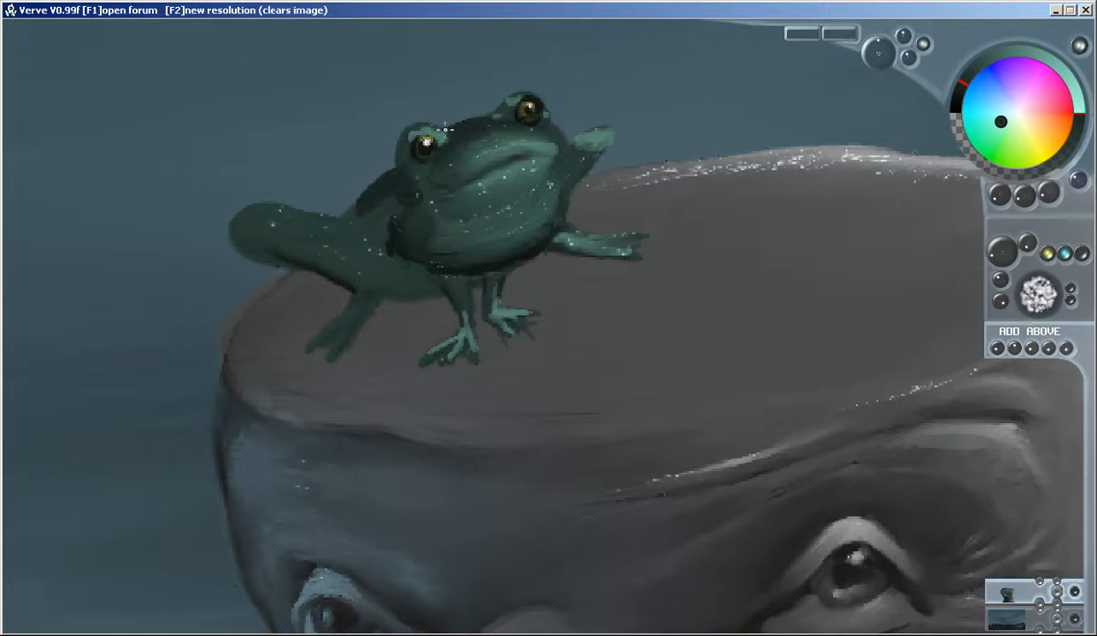
mouse_move(396, 157)
left_mouse_down()
mouse_move(392, 177)
mouse_move(343, 216)
mouse_move(384, 196)
mouse_move(365, 208)
mouse_move(380, 235)
mouse_move(339, 223)
mouse_move(377, 245)
mouse_move(340, 236)
mouse_move(340, 256)
mouse_move(420, 292)
mouse_move(380, 285)
mouse_move(407, 261)
mouse_move(280, 231)
mouse_move(291, 253)
left_mouse_up()
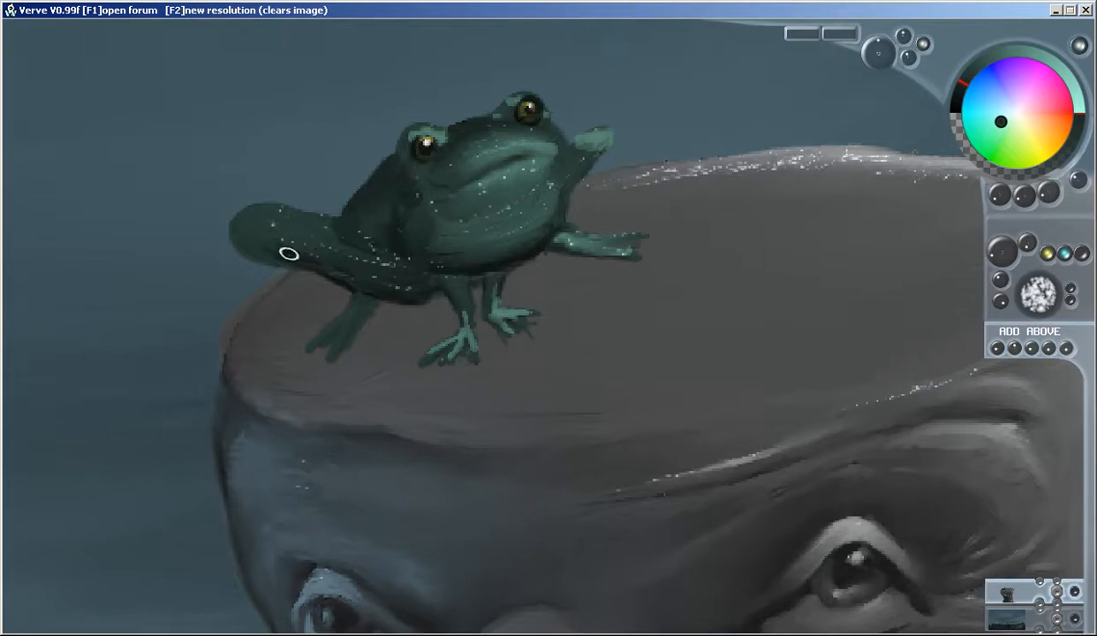
Highlight the frog's bent hind knee and thigh in lighter green and darken the lower hind leg
right_click(529, 204)
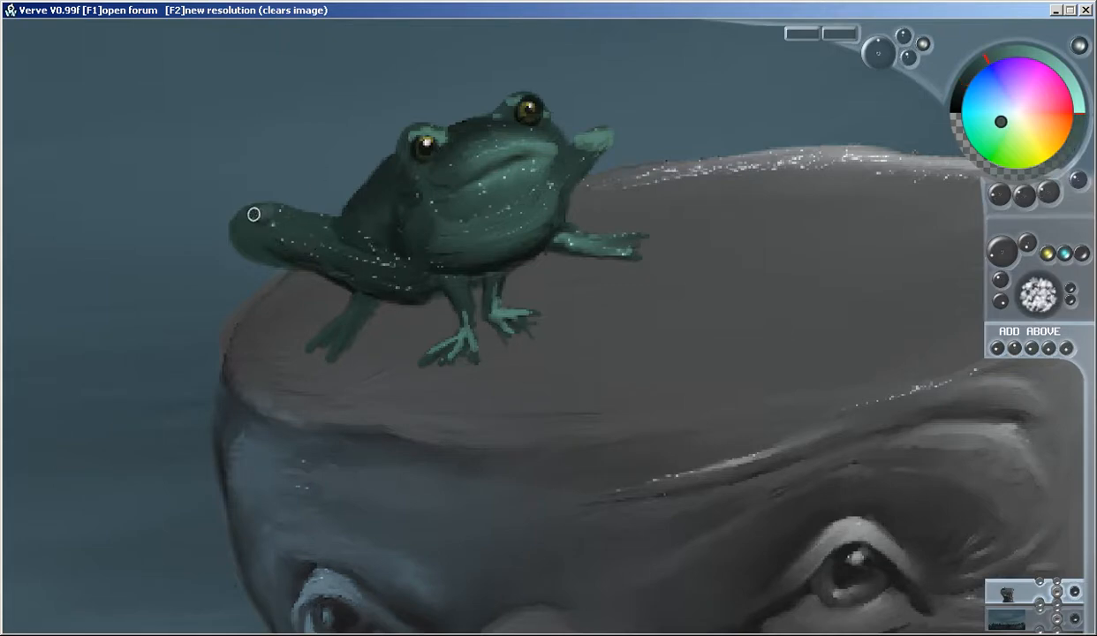
right_click(522, 149)
mouse_move(249, 216)
left_mouse_down()
mouse_move(310, 222)
mouse_move(276, 223)
mouse_move(314, 236)
mouse_move(277, 213)
mouse_move(304, 235)
mouse_move(245, 224)
mouse_move(249, 235)
mouse_move(270, 225)
mouse_move(311, 236)
mouse_move(275, 212)
left_mouse_up()
right_click(369, 269)
mouse_move(347, 318)
left_mouse_down()
mouse_move(360, 299)
mouse_move(356, 313)
left_mouse_up()
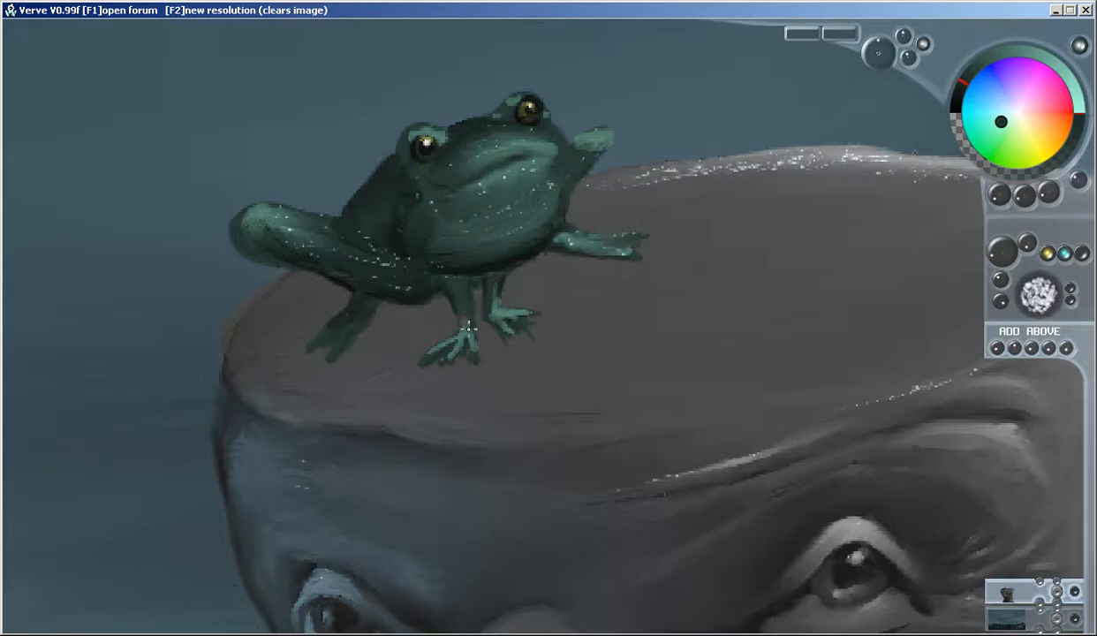
Refine the frog's front feet and the outstretched foot with green shading and rounded toe tips
left_click_drag(452, 338, 447, 349)
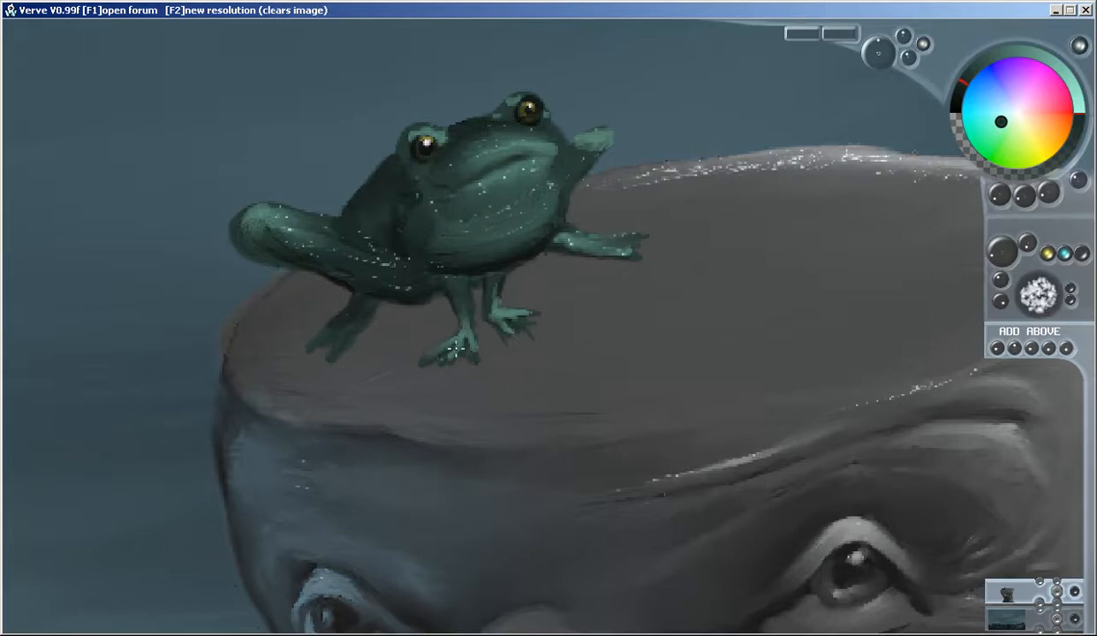
right_click(520, 322)
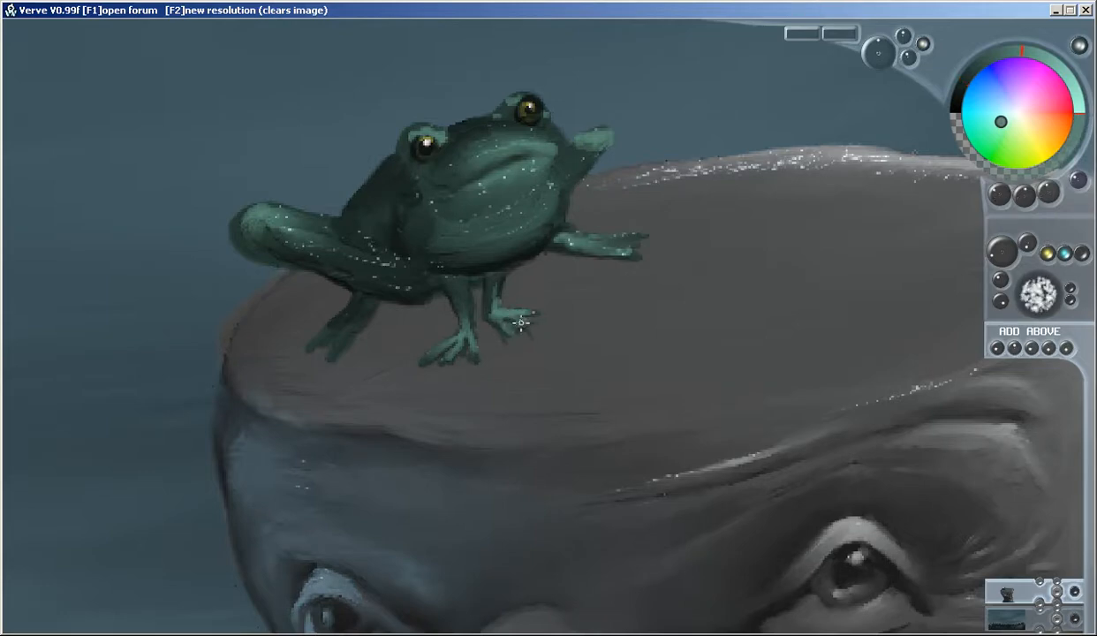
mouse_move(459, 342)
left_mouse_down()
mouse_move(469, 358)
mouse_move(429, 351)
mouse_move(454, 353)
left_mouse_up()
right_click(461, 312)
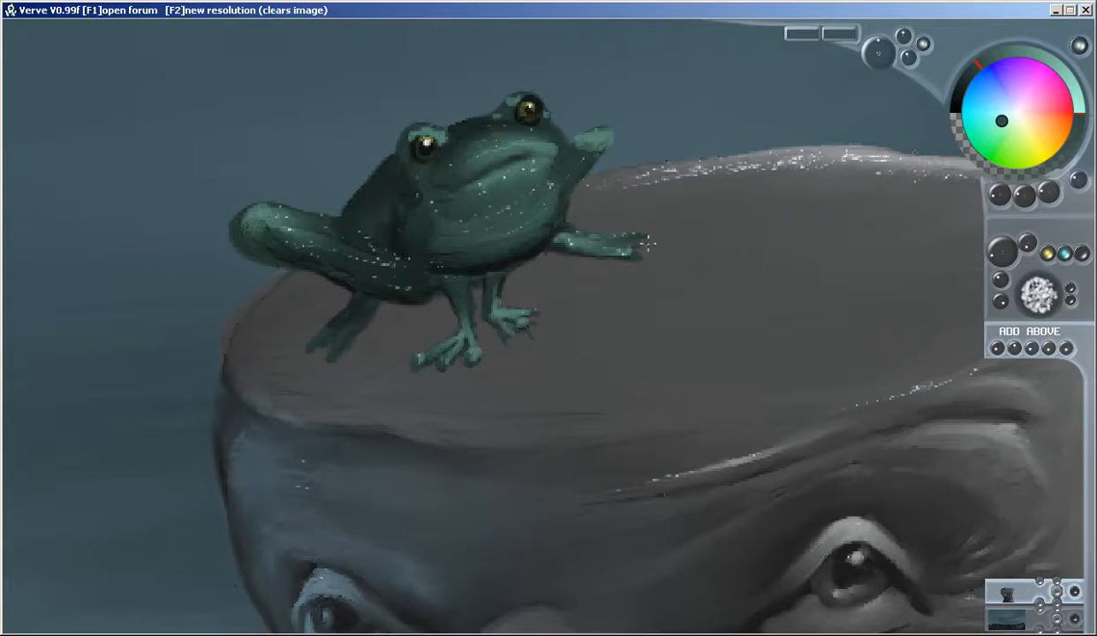
left_click_drag(639, 251, 610, 252)
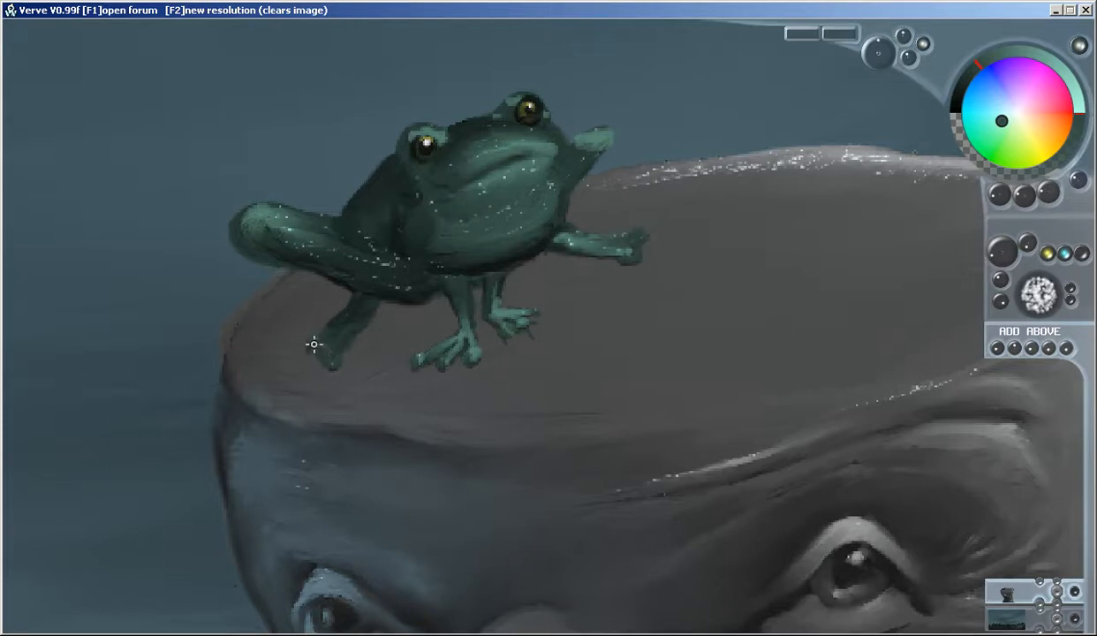
Darken the frog's rear foot and shade its raised foreleg with a dark green sampled from the hind leg
right_click(345, 316)
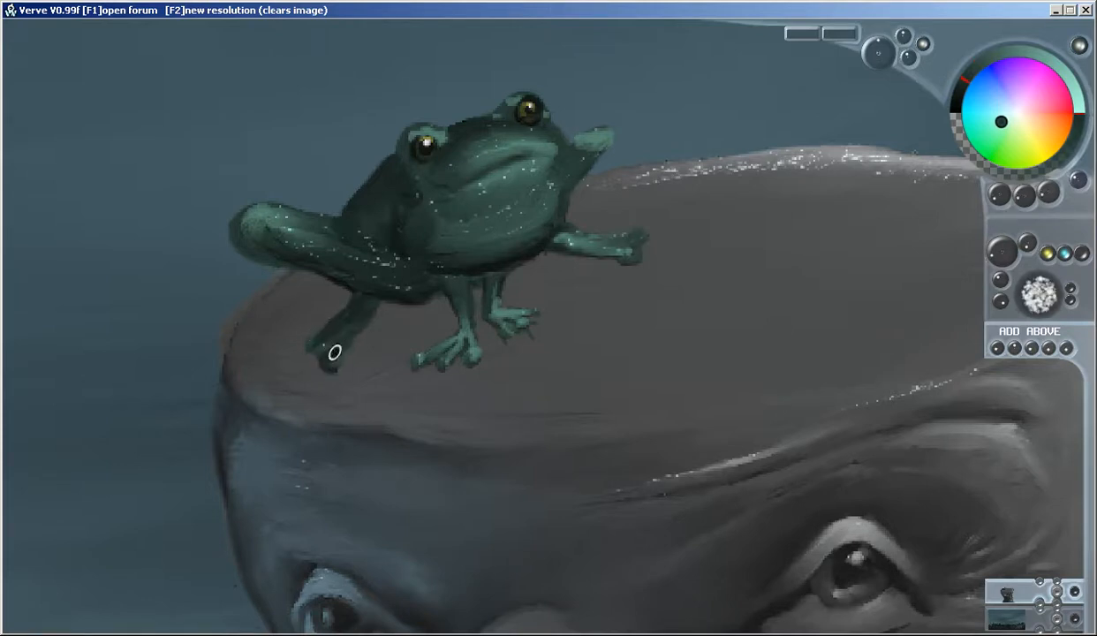
left_click_drag(576, 144, 575, 159)
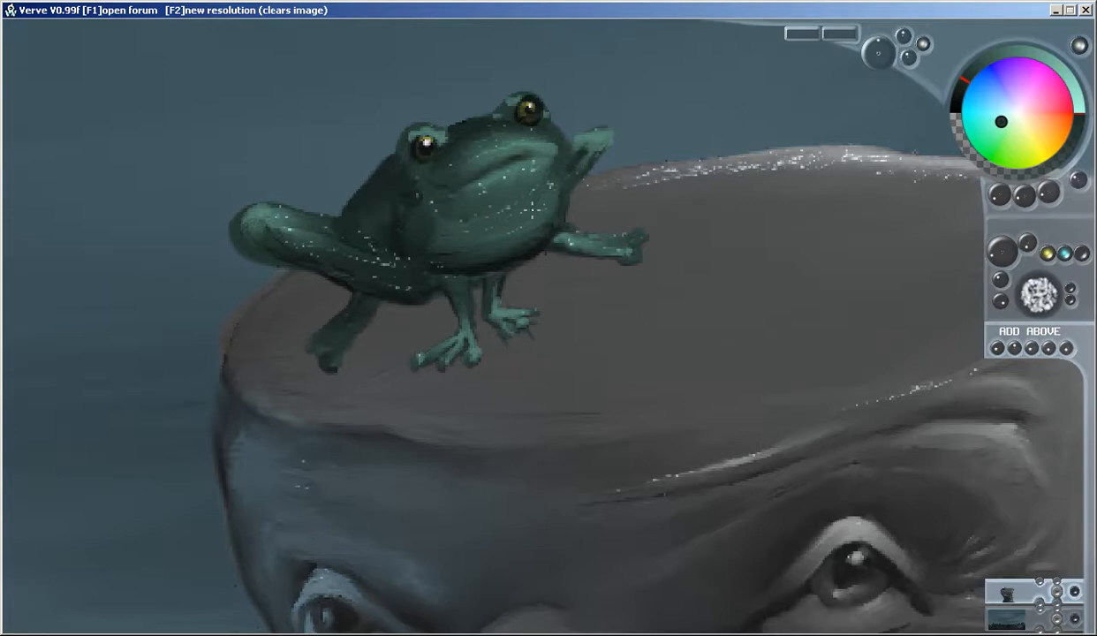
scroll(549, 223, "down", 4)
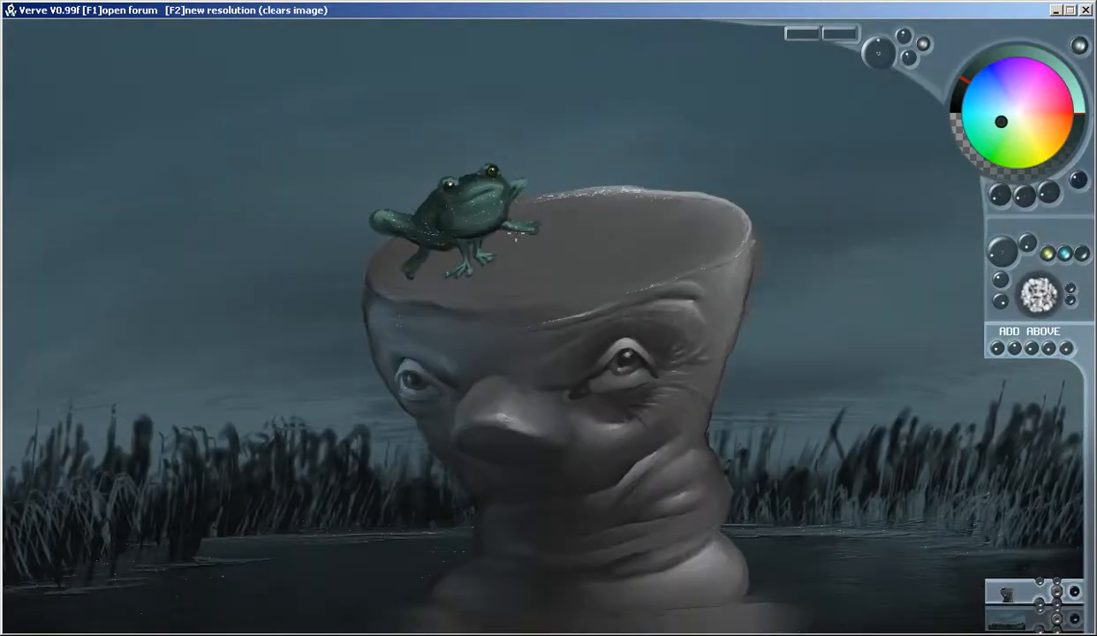
Paint a dark grey cast shadow on the flat head beneath the frog's belly and around its feet
scroll(523, 239, "up", 4)
right_click(650, 230)
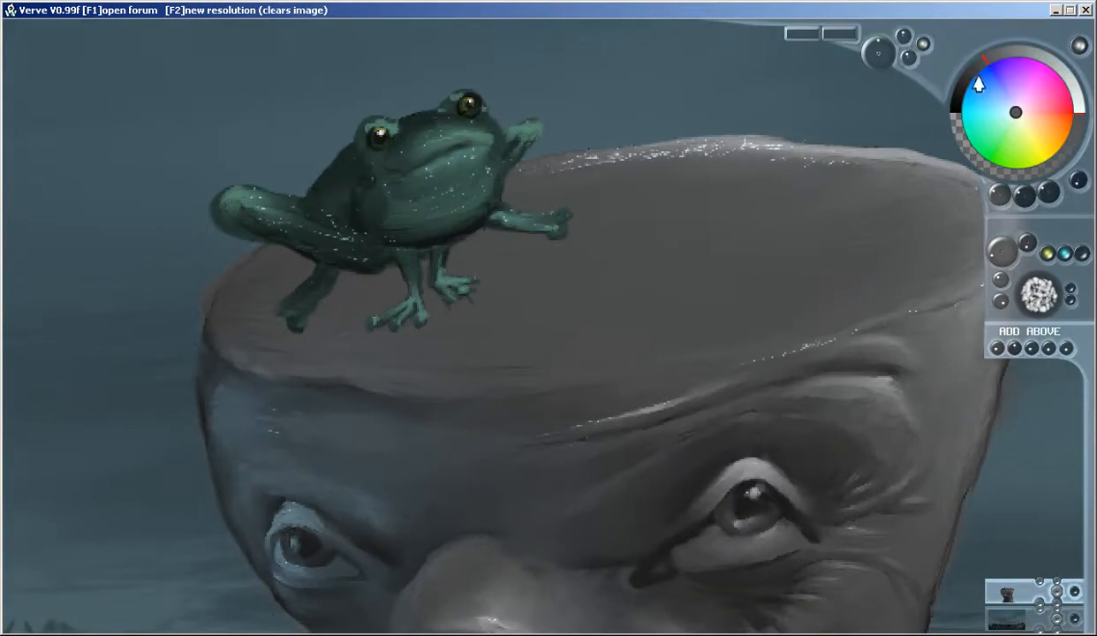
left_click_drag(978, 84, 910, 95)
mouse_move(546, 239)
left_mouse_down()
mouse_move(465, 250)
mouse_move(474, 237)
mouse_move(460, 247)
mouse_move(521, 236)
mouse_move(423, 269)
mouse_move(429, 299)
mouse_move(396, 289)
mouse_move(394, 300)
mouse_move(392, 275)
mouse_move(346, 279)
mouse_move(368, 280)
mouse_move(351, 306)
mouse_move(393, 292)
mouse_move(385, 282)
mouse_move(353, 286)
mouse_move(351, 304)
mouse_move(387, 299)
mouse_move(386, 281)
mouse_move(368, 310)
left_mouse_up()
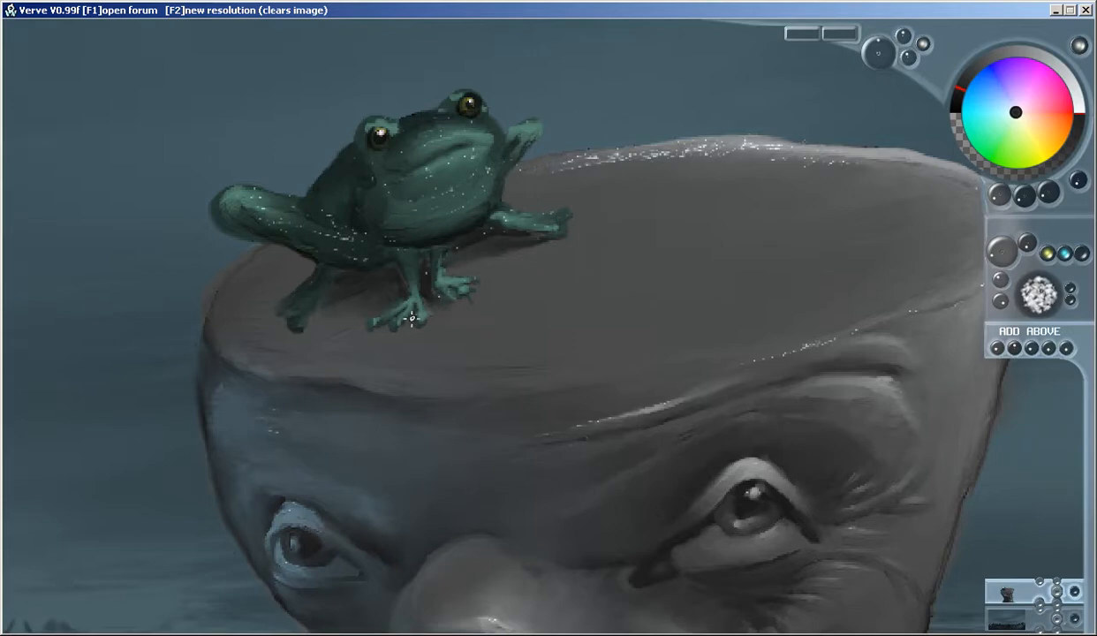
mouse_move(360, 324)
left_mouse_down()
mouse_move(353, 312)
mouse_move(387, 306)
mouse_move(357, 325)
left_mouse_up()
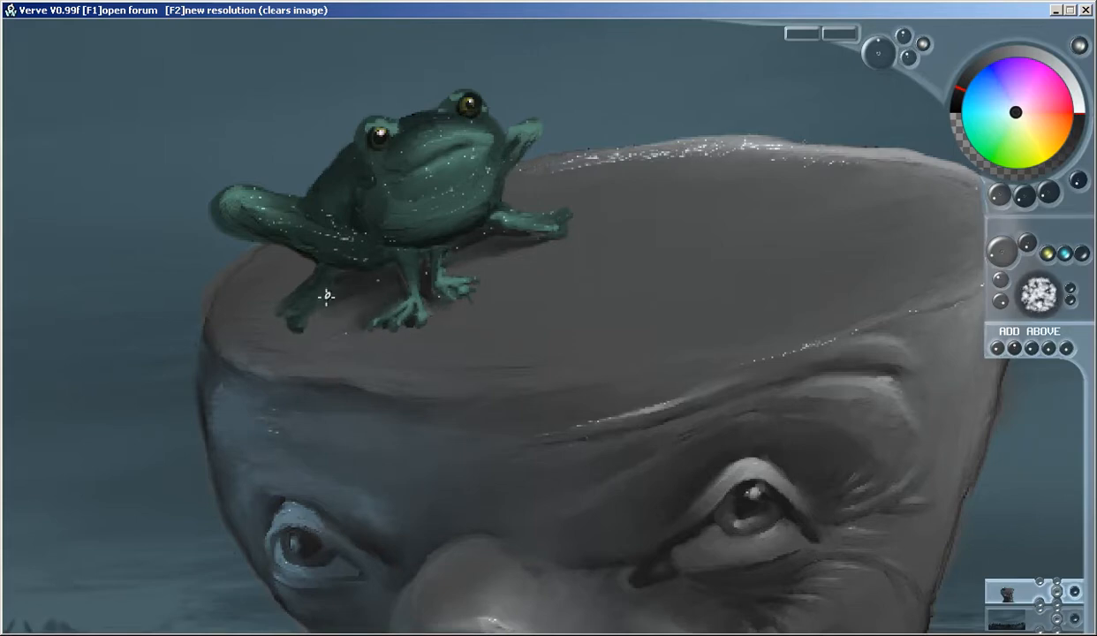
Deepen the dark grey shadow around the frog's rear leg and extend it to the near rim of the head
mouse_move(309, 265)
left_mouse_down()
mouse_move(277, 293)
mouse_move(310, 263)
mouse_move(294, 255)
mouse_move(249, 285)
mouse_move(281, 262)
mouse_move(266, 282)
mouse_move(281, 263)
mouse_move(272, 316)
mouse_move(257, 303)
mouse_move(248, 314)
mouse_move(273, 330)
mouse_move(266, 305)
mouse_move(233, 312)
mouse_move(264, 316)
mouse_move(270, 290)
mouse_move(259, 309)
mouse_move(252, 293)
mouse_move(280, 261)
mouse_move(257, 268)
mouse_move(271, 277)
mouse_move(266, 288)
mouse_move(284, 253)
mouse_move(262, 264)
mouse_move(251, 295)
mouse_move(287, 256)
mouse_move(267, 260)
mouse_move(237, 304)
mouse_move(273, 299)
left_mouse_up()
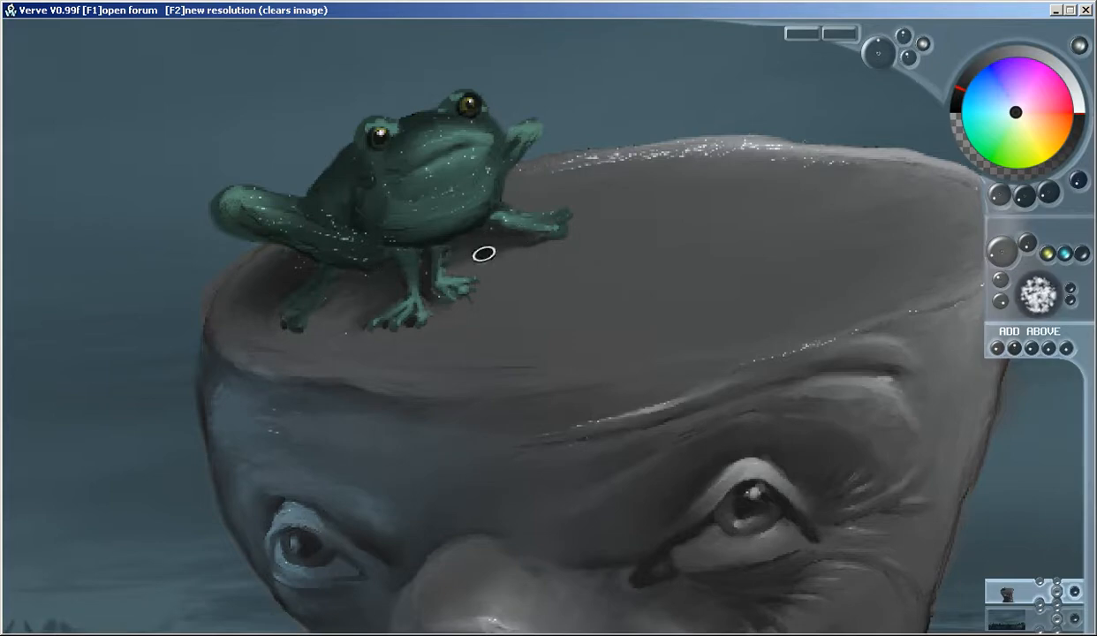
mouse_move(274, 311)
left_mouse_down()
mouse_move(226, 316)
mouse_move(286, 288)
mouse_move(229, 315)
mouse_move(258, 312)
mouse_move(258, 323)
mouse_move(282, 283)
mouse_move(245, 304)
left_mouse_up()
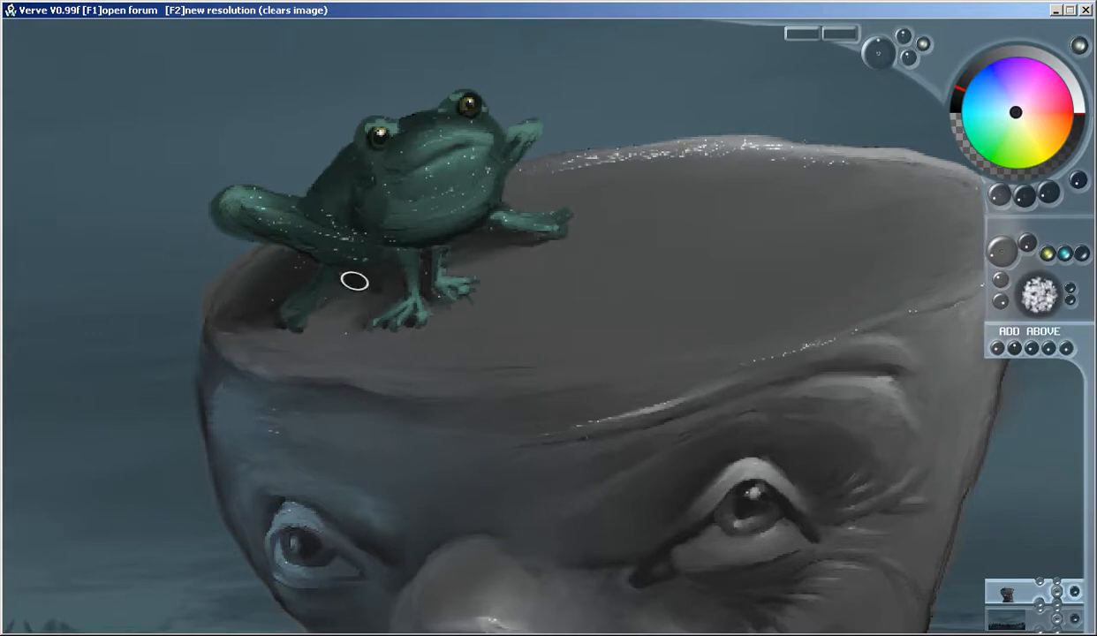
mouse_move(253, 309)
left_mouse_down()
mouse_move(284, 328)
mouse_move(243, 321)
mouse_move(264, 300)
mouse_move(221, 312)
mouse_move(243, 290)
left_mouse_up()
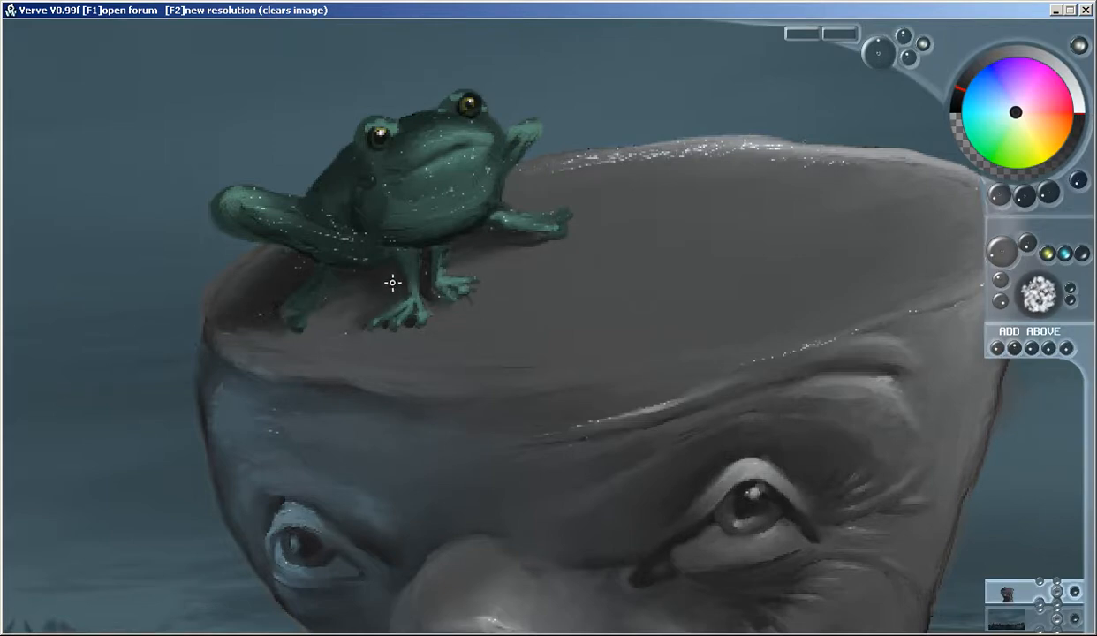
scroll(392, 282, "down", 2)
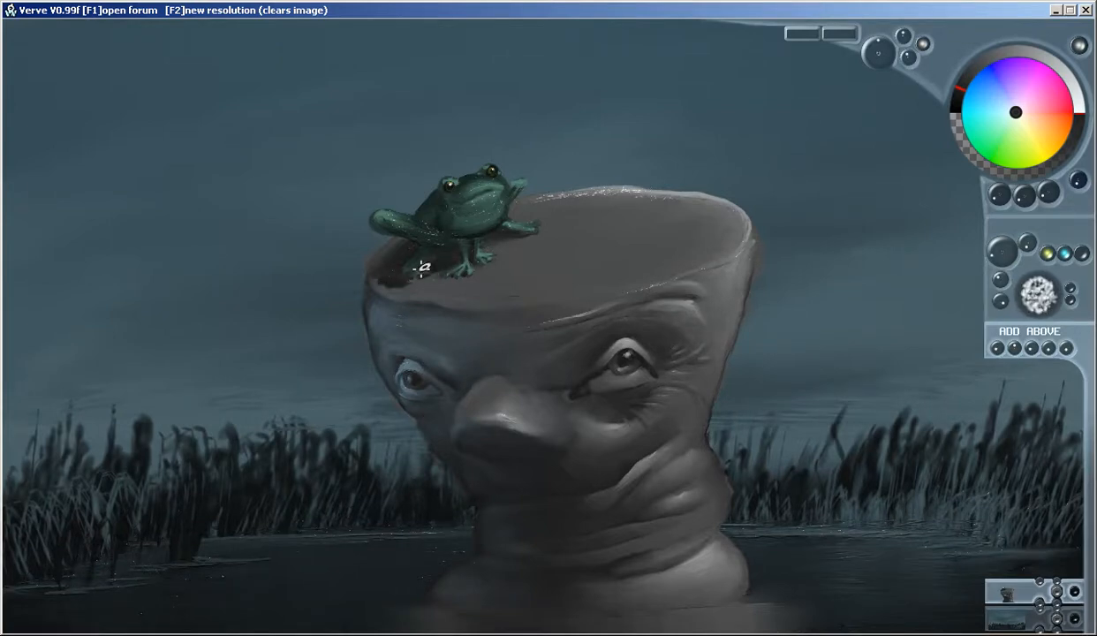
mouse_move(438, 265)
left_mouse_down()
mouse_move(382, 283)
mouse_move(439, 274)
mouse_move(379, 268)
left_mouse_up()
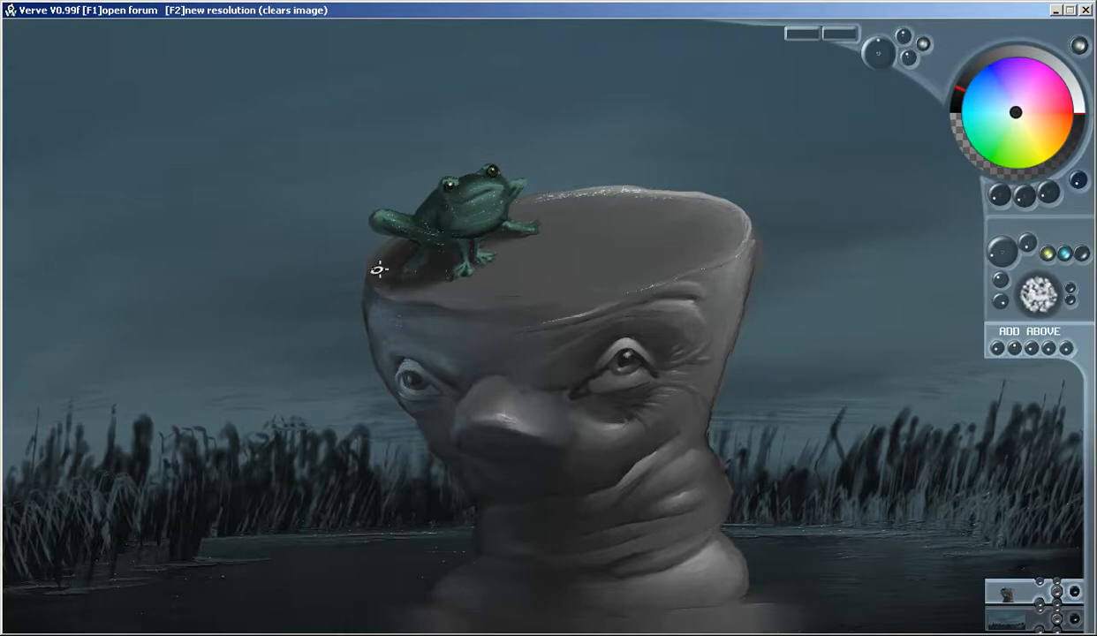
Tint the frog's upper back and the bumps around its eyes with a muted blue-teal rim light
right_click(382, 326)
left_click_drag(381, 326, 374, 311)
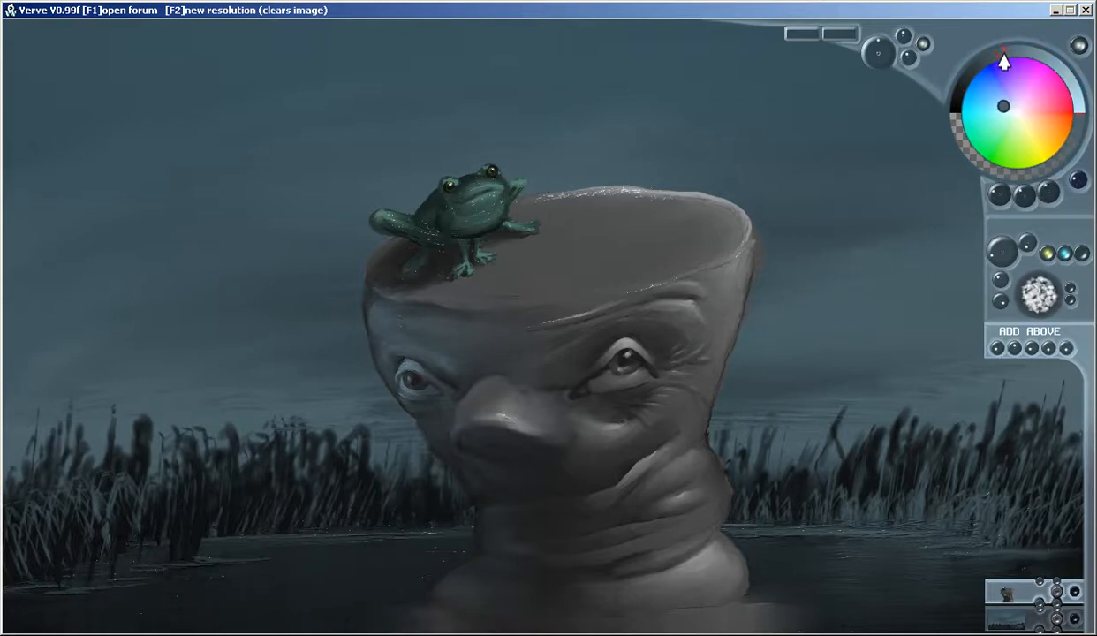
left_click(991, 109)
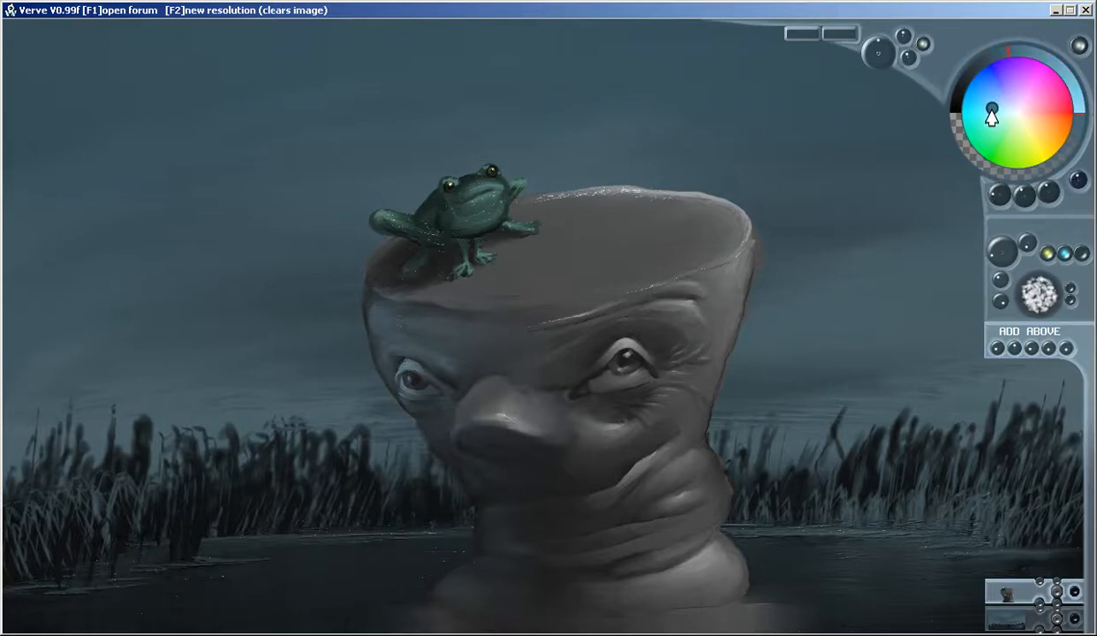
scroll(435, 189, "up", 3)
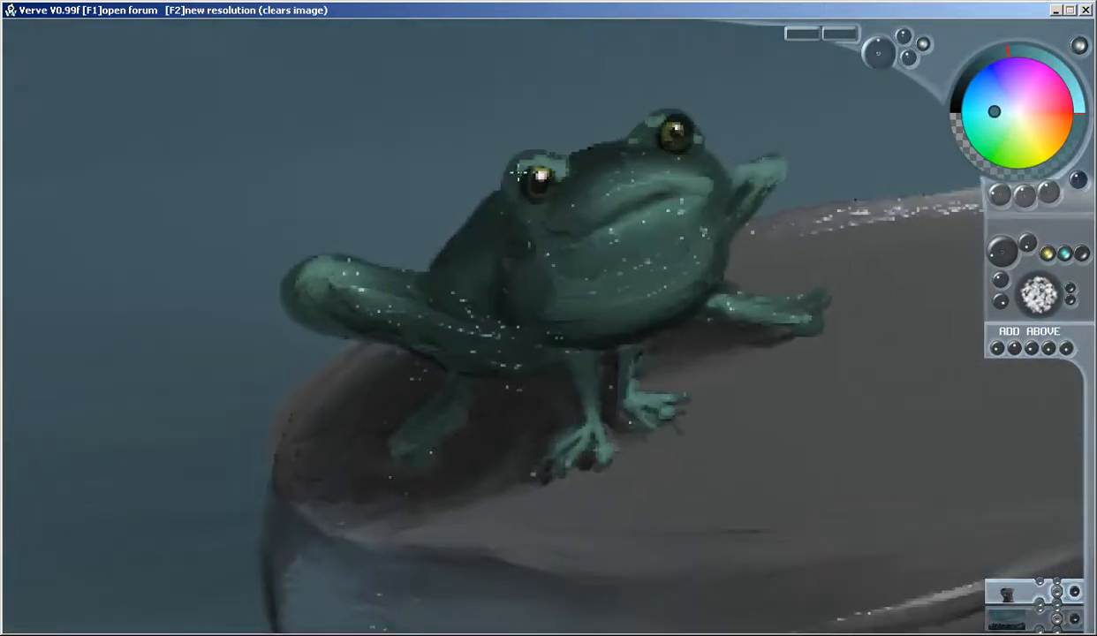
mouse_move(482, 214)
left_mouse_down()
mouse_move(469, 254)
mouse_move(485, 230)
mouse_move(444, 264)
mouse_move(491, 196)
mouse_move(480, 203)
mouse_move(450, 239)
mouse_move(500, 203)
left_mouse_up()
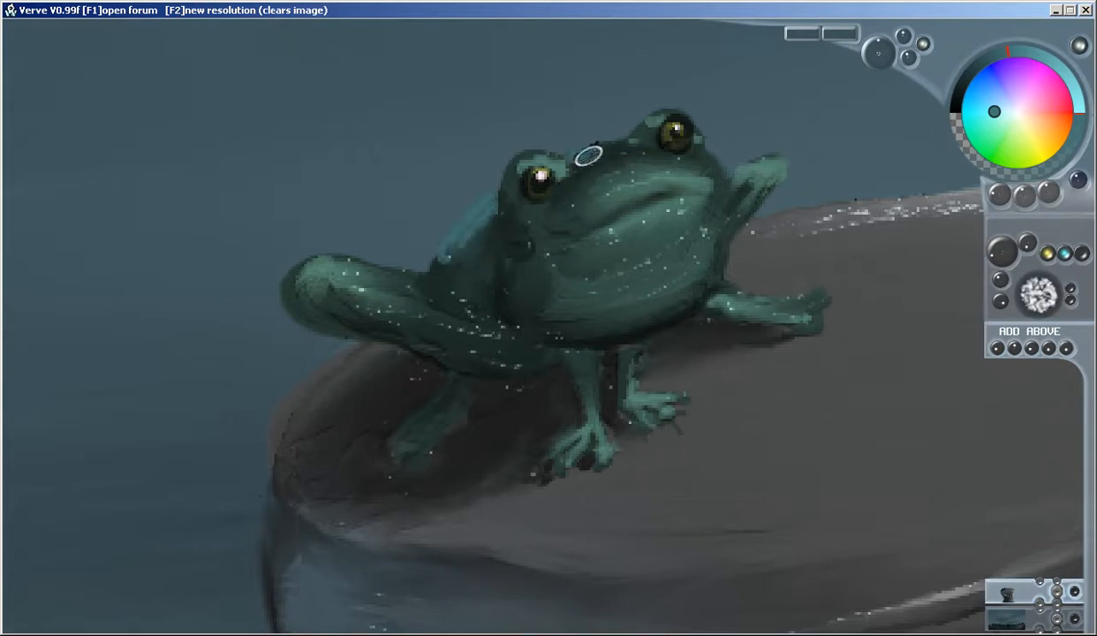
mouse_move(471, 240)
left_mouse_down()
mouse_move(459, 236)
mouse_move(443, 274)
left_mouse_up()
left_click_drag(493, 166, 519, 208)
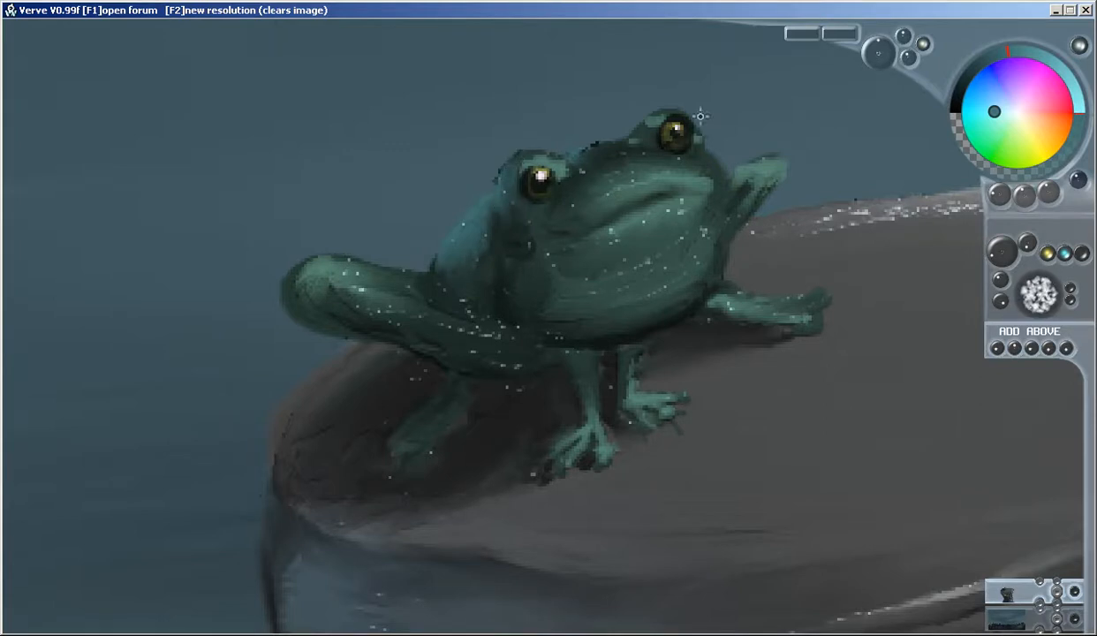
left_click_drag(652, 126, 633, 139)
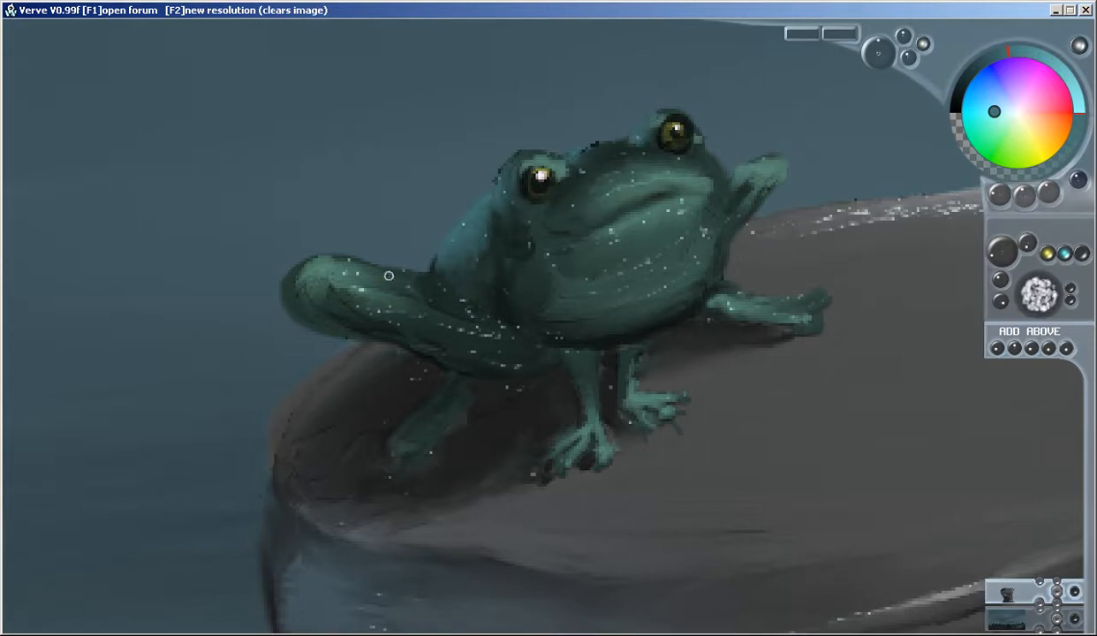
Extend the blue-teal tint along the frog's cheek, bent hind knee and rear lower leg
mouse_move(517, 223)
left_mouse_down()
mouse_move(546, 227)
mouse_move(572, 187)
left_mouse_up()
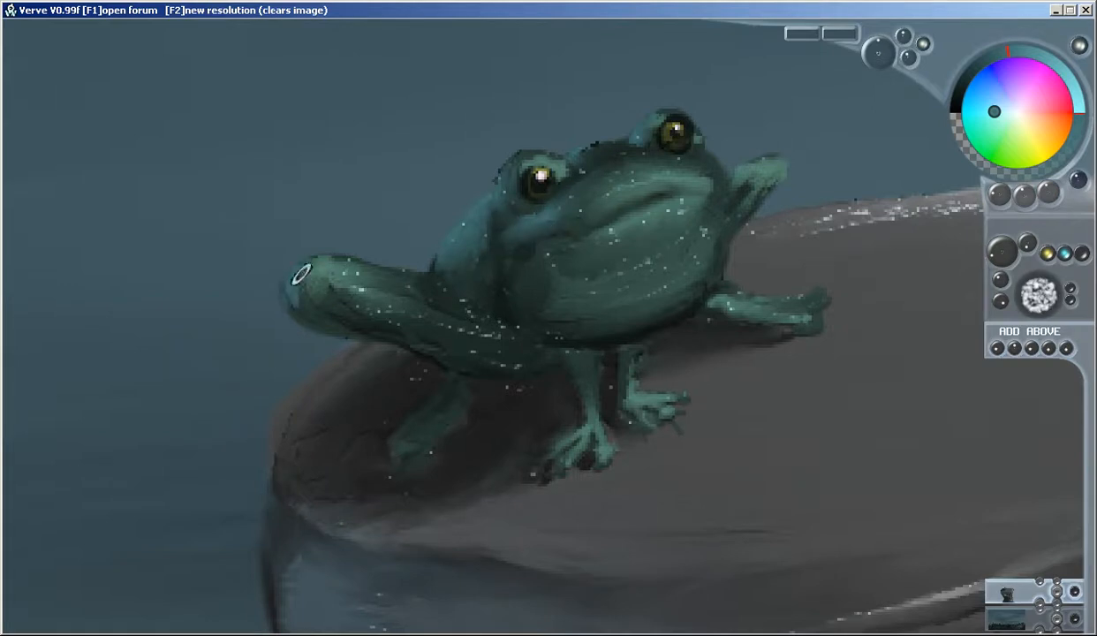
left_click_drag(302, 300, 304, 294)
left_click_drag(449, 379, 406, 419)
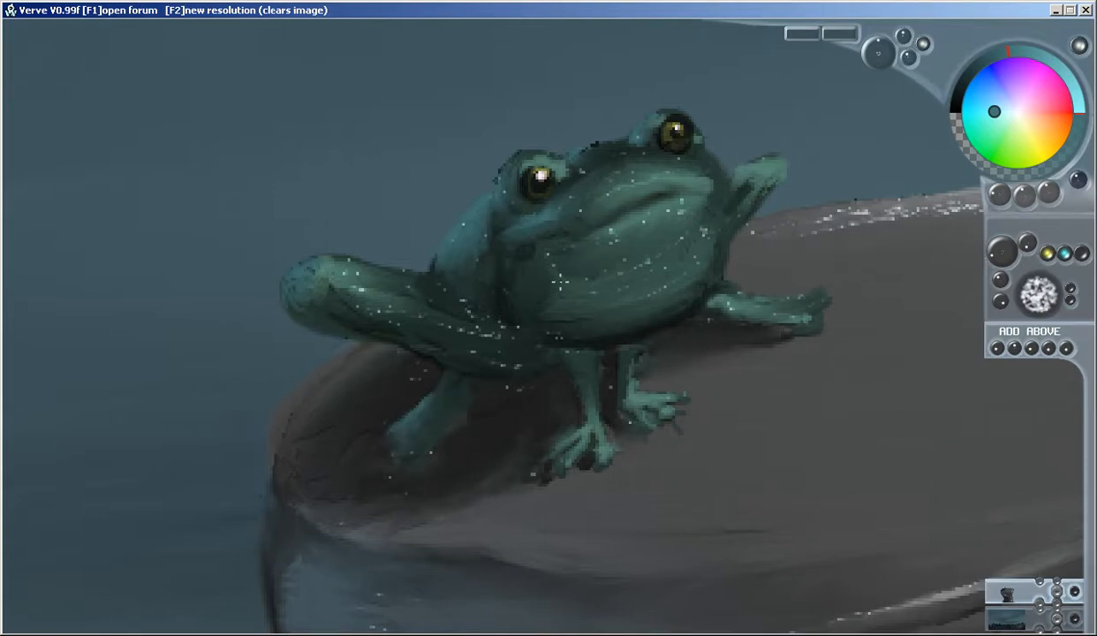
scroll(621, 284, "down", 5)
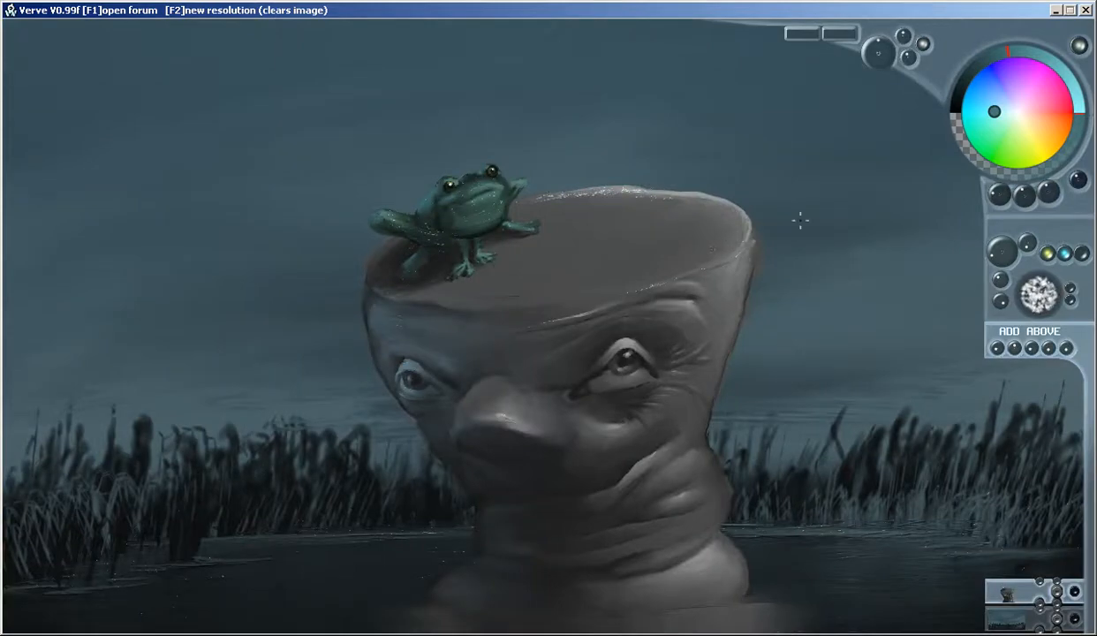
Set the creature layer's glossiness to 11% and paint water ripples across the neck's base using a dark blue-grey sampled from the water
left_click_drag(1015, 348, 956, 358)
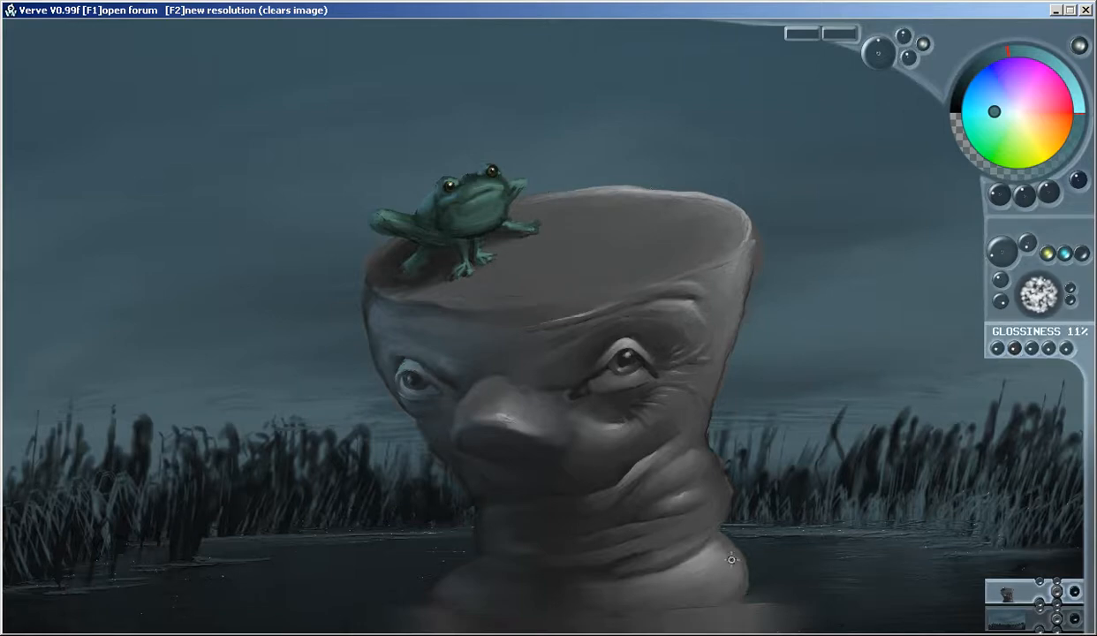
right_click(684, 546)
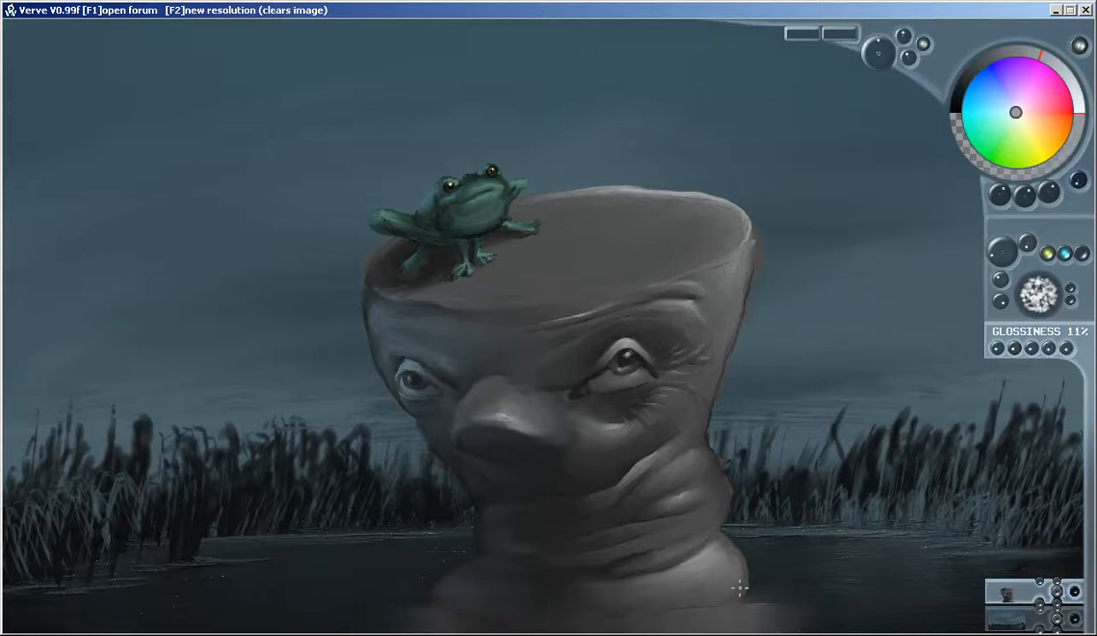
right_click(833, 532)
left_click(1008, 616)
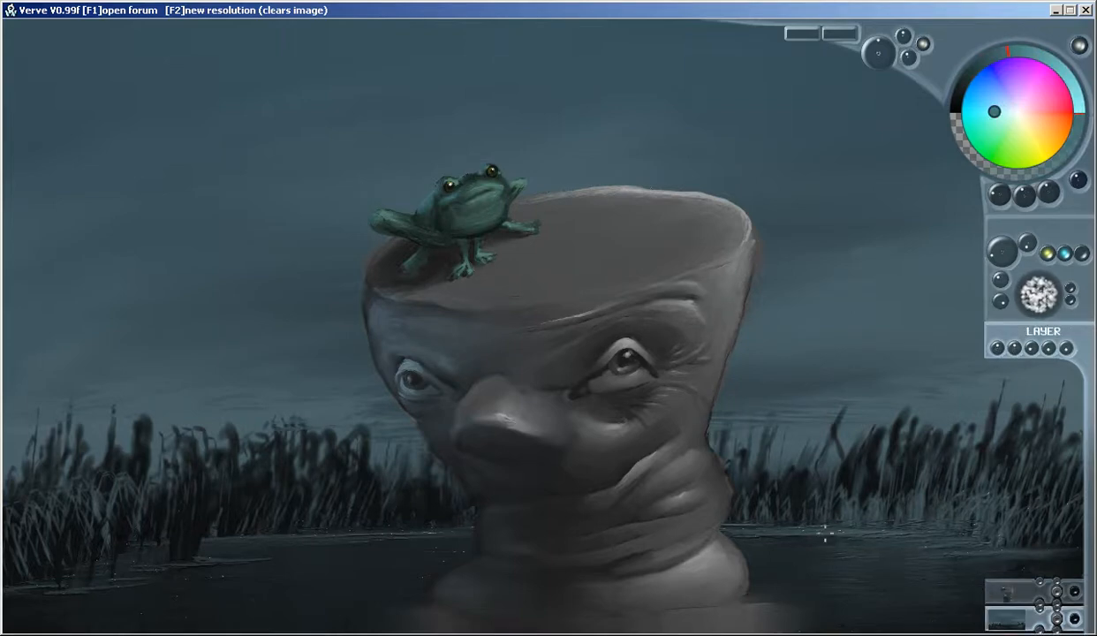
right_click(797, 514)
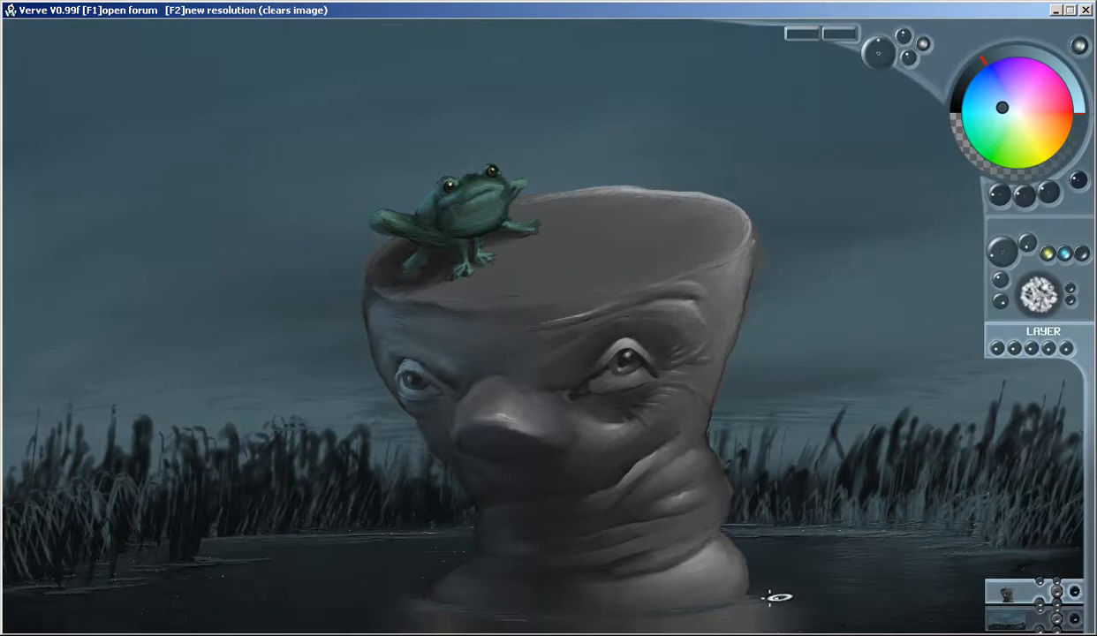
Choose a dark red paint colour for signing the dark water in the painting's lower-right corner
key("Tab")
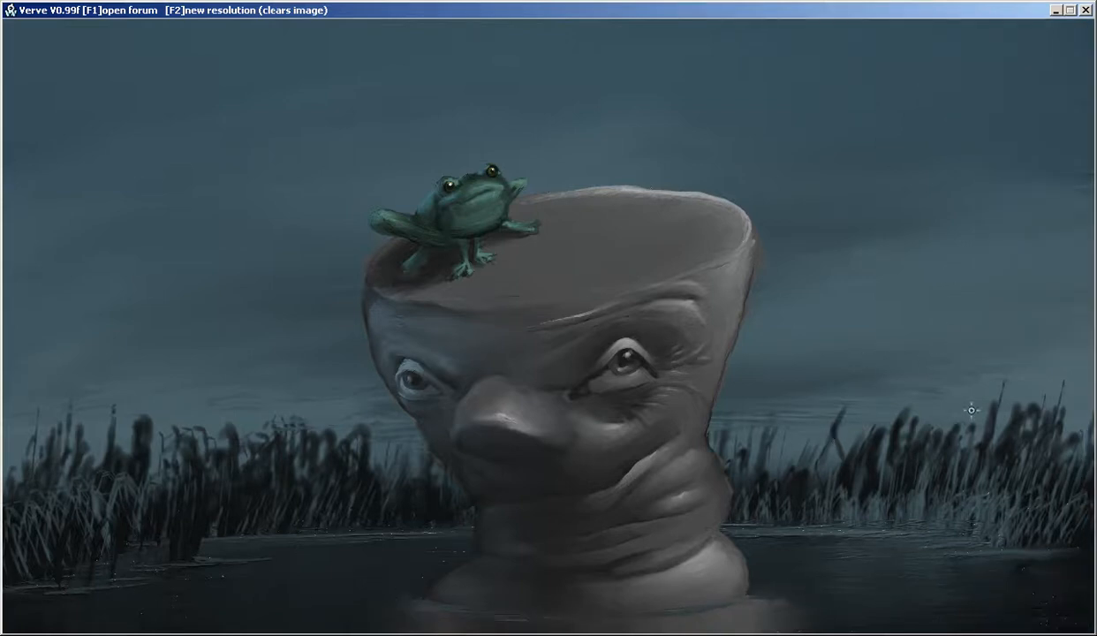
scroll(981, 530, "up", 1)
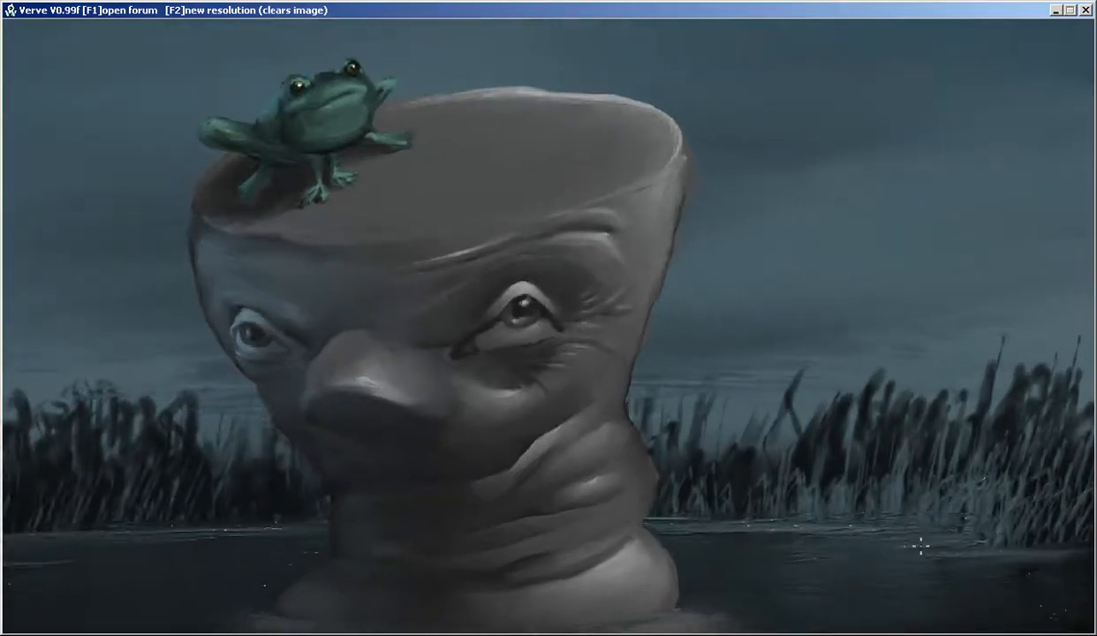
left_click_drag(920, 546, 624, 382)
scroll(699, 397, "up", 2)
scroll(779, 415, "up", 1)
left_click_drag(778, 426, 537, 361)
key("Tab")
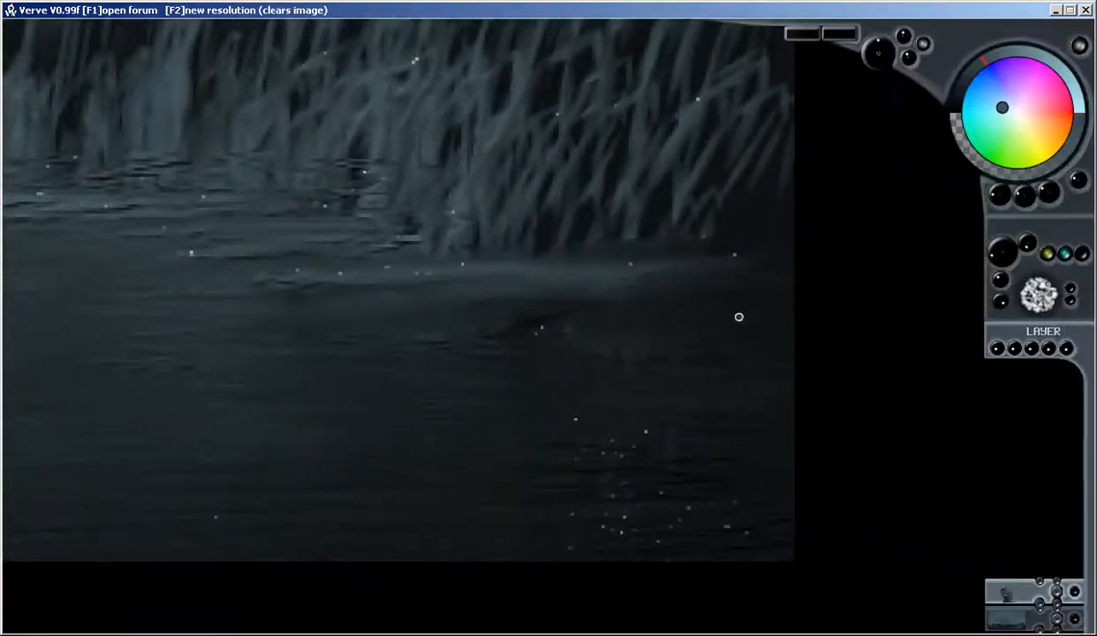
left_click(1072, 114)
left_click(970, 77)
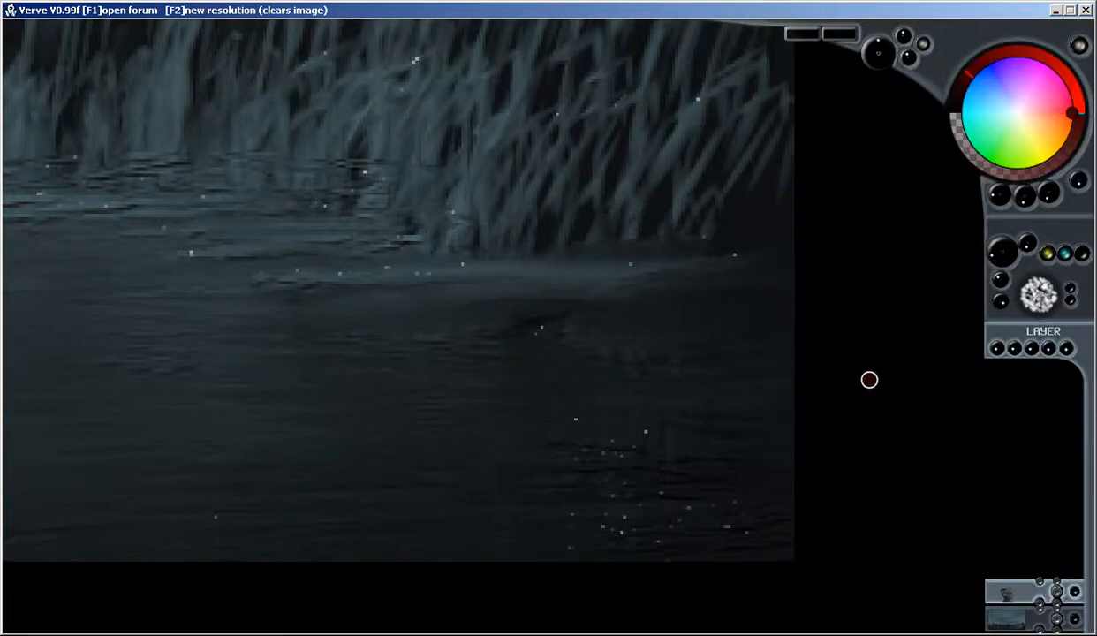
mouse_move(520, 329)
left_mouse_down()
mouse_move(533, 338)
mouse_move(635, 299)
left_mouse_up()
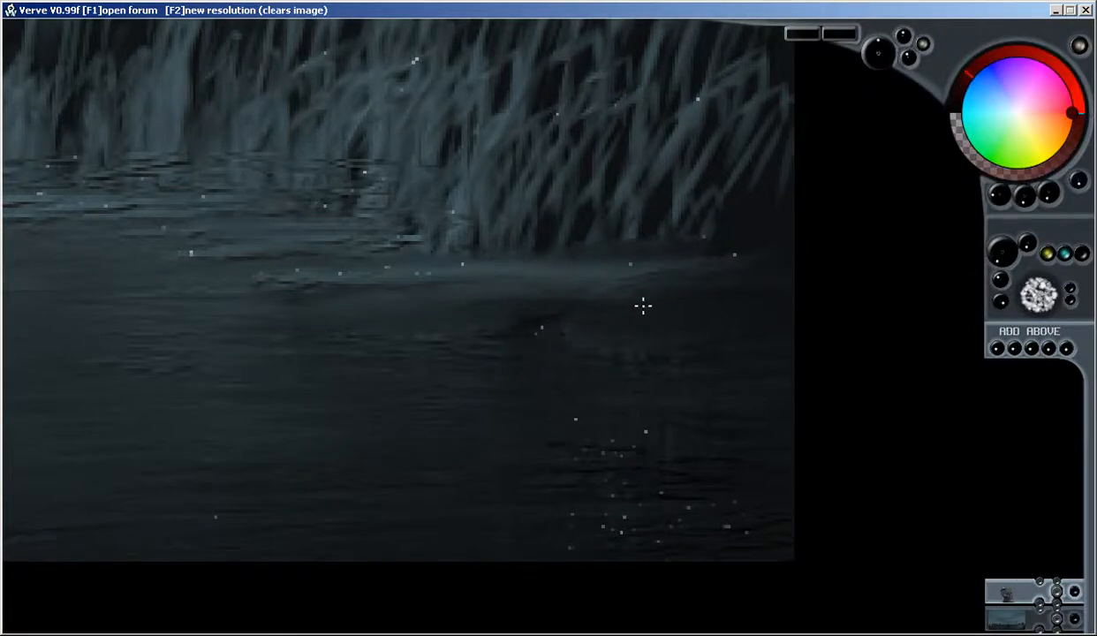
mouse_move(482, 308)
left_mouse_down()
mouse_move(579, 340)
mouse_move(493, 493)
left_mouse_up()
key("ctrl+z")
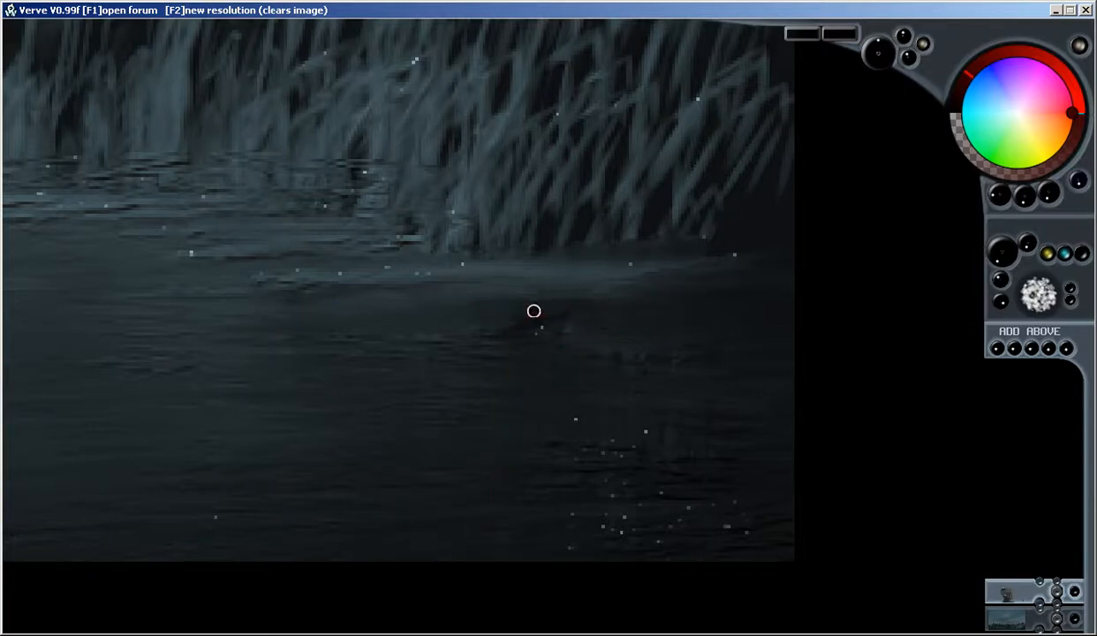
Paint a dark red signature with thin slanted strokes on the water in the painting's lower-right corner
left_click_drag(636, 356, 559, 512)
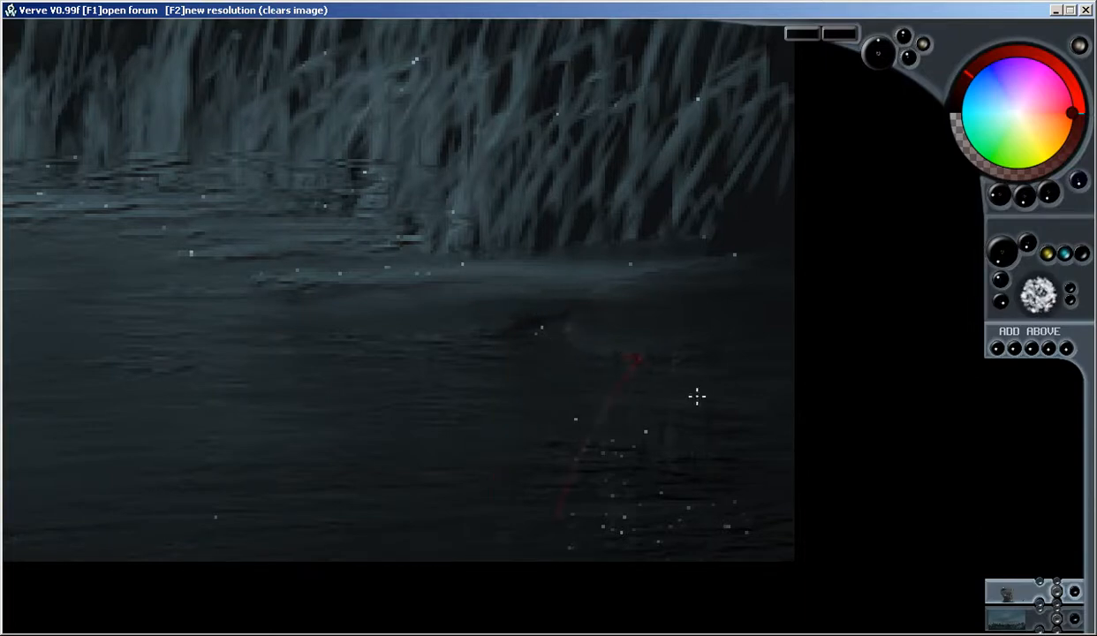
mouse_move(770, 373)
left_mouse_down()
mouse_move(654, 345)
mouse_move(570, 485)
mouse_move(658, 353)
mouse_move(623, 363)
mouse_move(651, 348)
mouse_move(625, 381)
mouse_move(610, 380)
mouse_move(611, 419)
mouse_move(570, 494)
left_mouse_up()
mouse_move(661, 402)
left_mouse_down()
mouse_move(652, 447)
mouse_move(689, 432)
left_mouse_up()
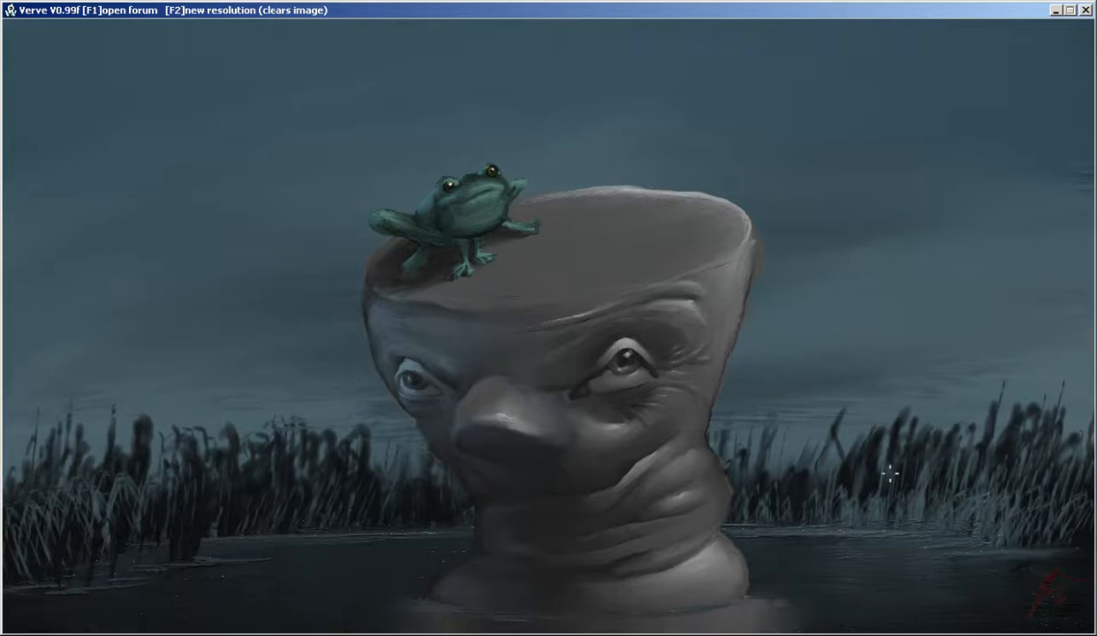
Paint a small near-white glint on the frog's upper lip and undo the excess stroke
key("Tab")
mouse_move(483, 160)
left_mouse_down()
mouse_move(510, 146)
mouse_move(573, 176)
left_mouse_up()
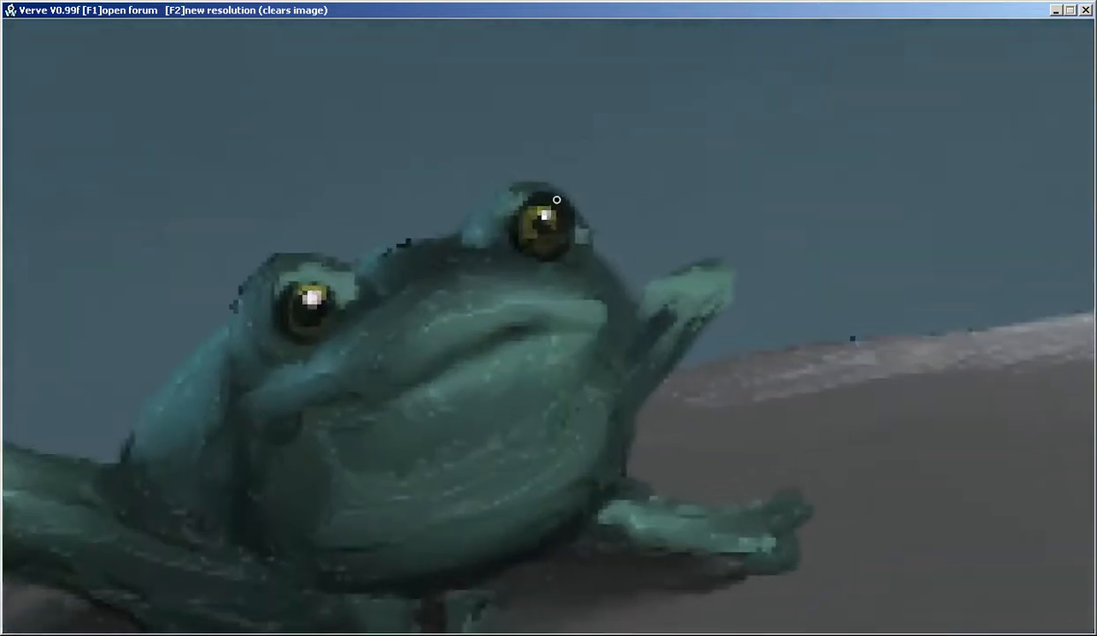
key("Tab")
left_click(1014, 113)
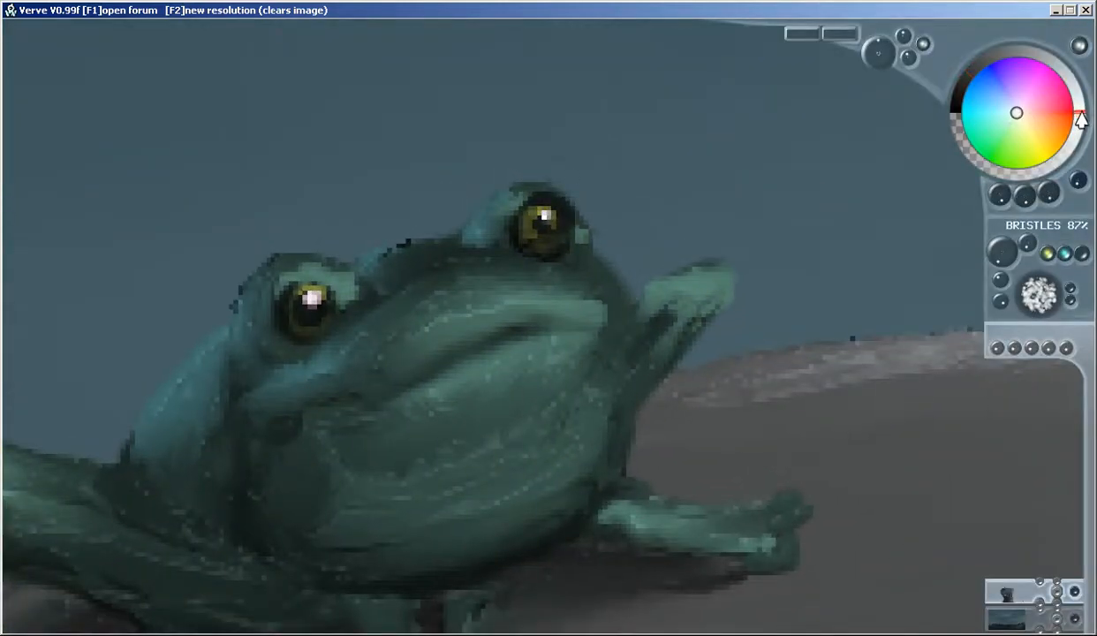
mouse_move(529, 299)
left_mouse_down()
mouse_move(493, 304)
mouse_move(578, 291)
mouse_move(501, 306)
left_mouse_up()
key("ctrl+z")
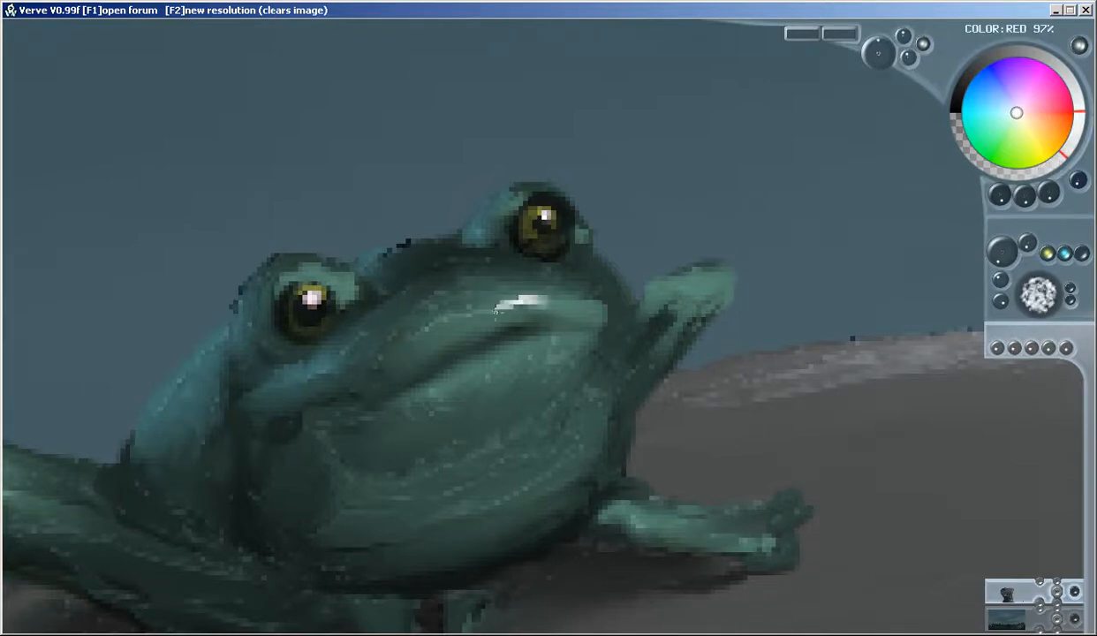
Add small near-white glints to the frog's raised foot, the lid above its left eye and its outstretched foreleg
left_click(708, 276)
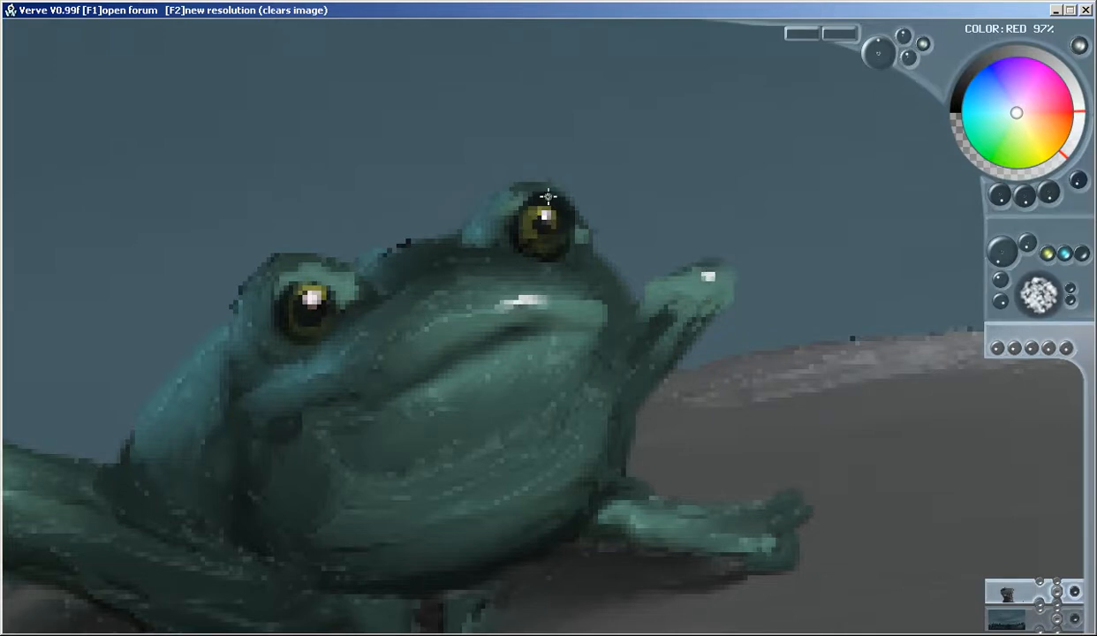
left_click_drag(294, 264, 309, 264)
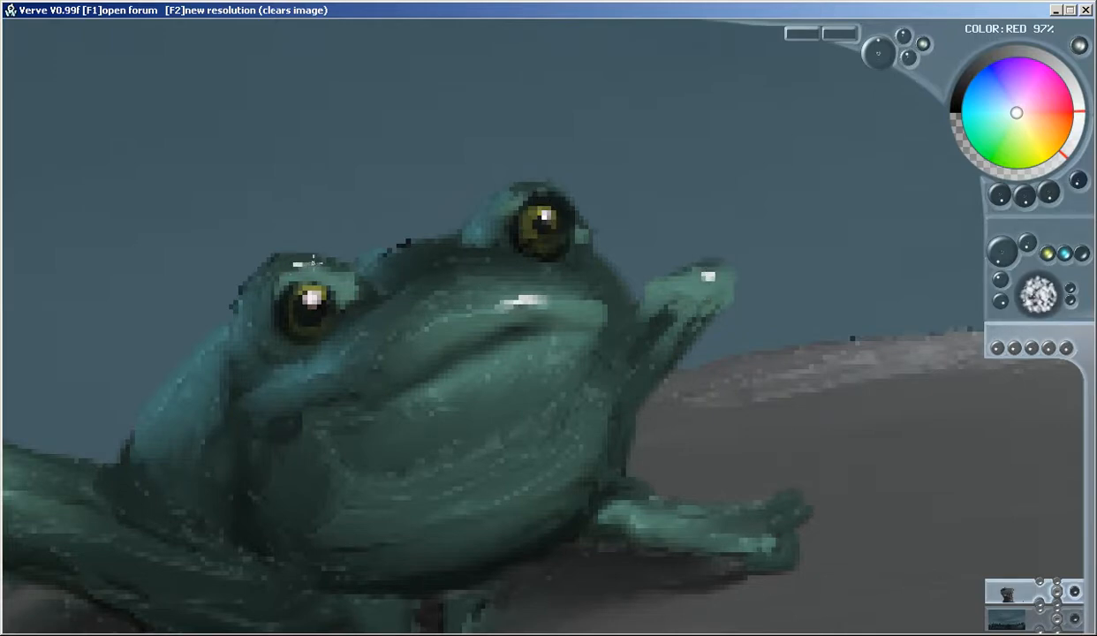
left_click(650, 524)
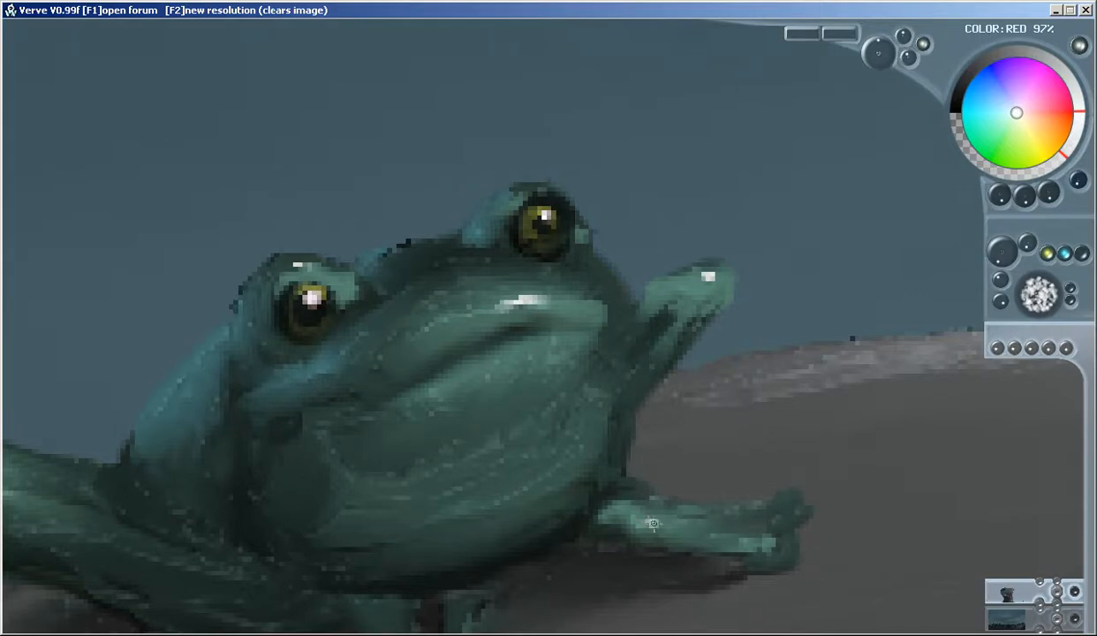
left_click_drag(592, 490, 622, 275)
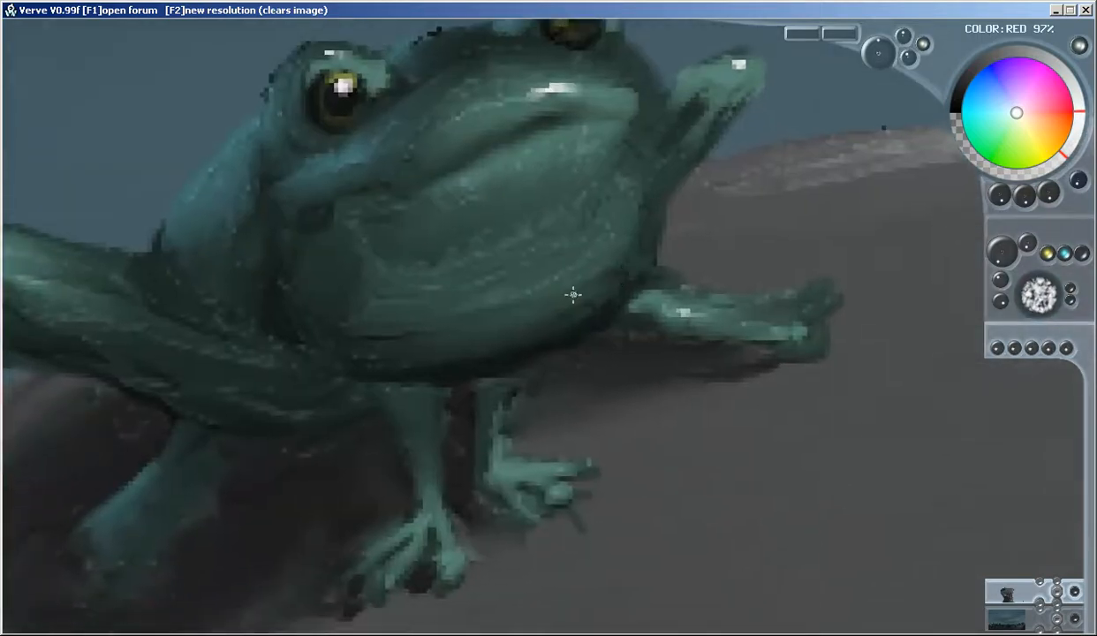
scroll(580, 314, "down", 5)
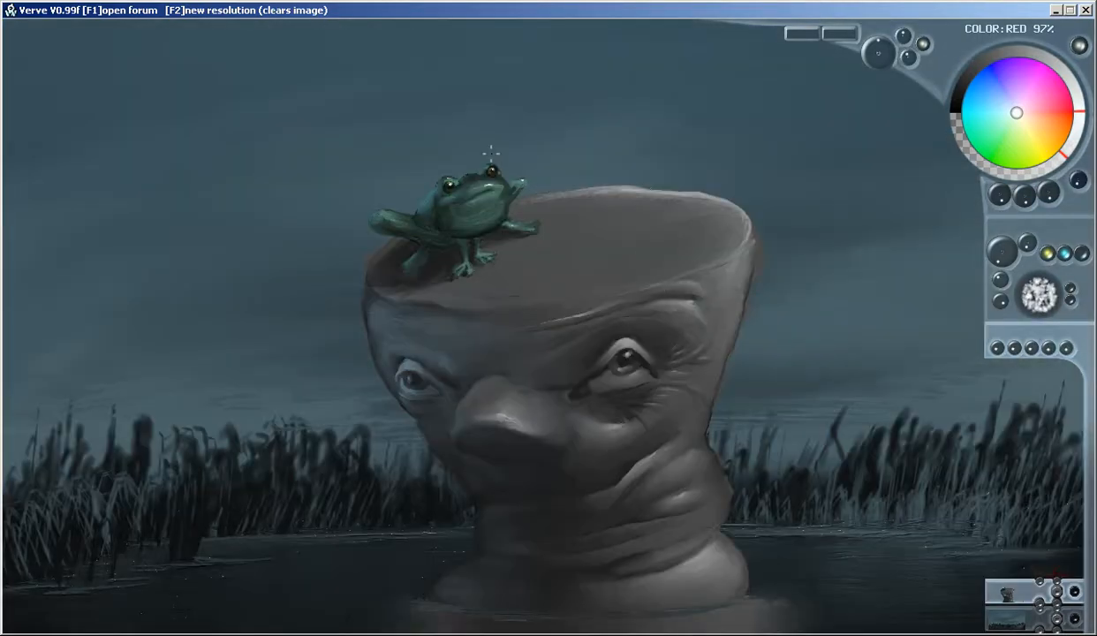
Paint a near-white wet highlight on top of the frog's bent hind knee
scroll(491, 154, "up", 5)
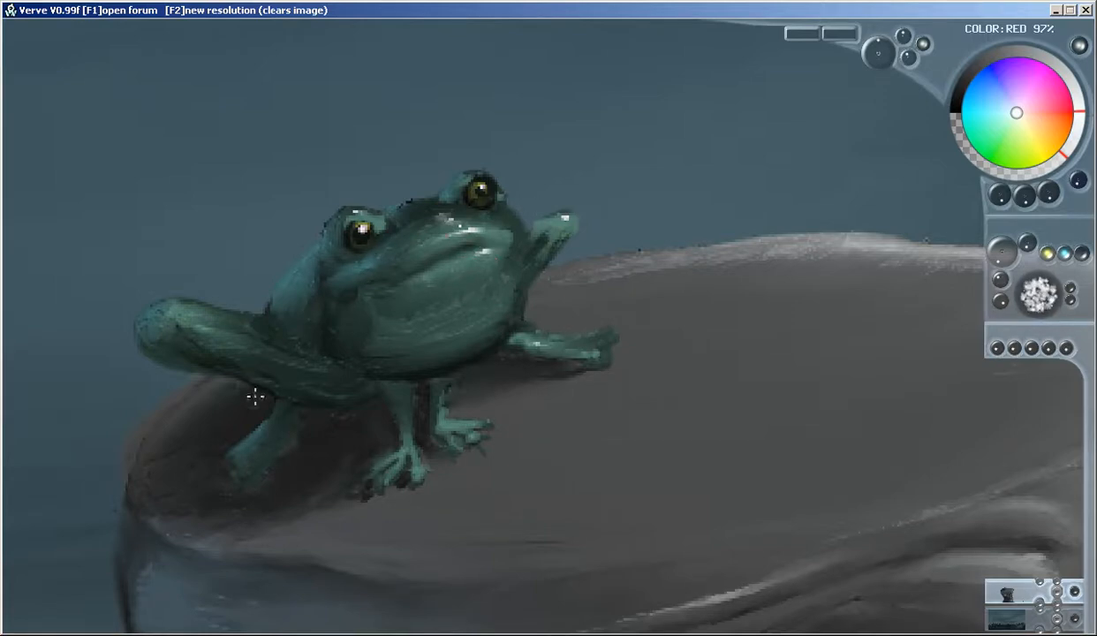
left_click_drag(179, 316, 174, 313)
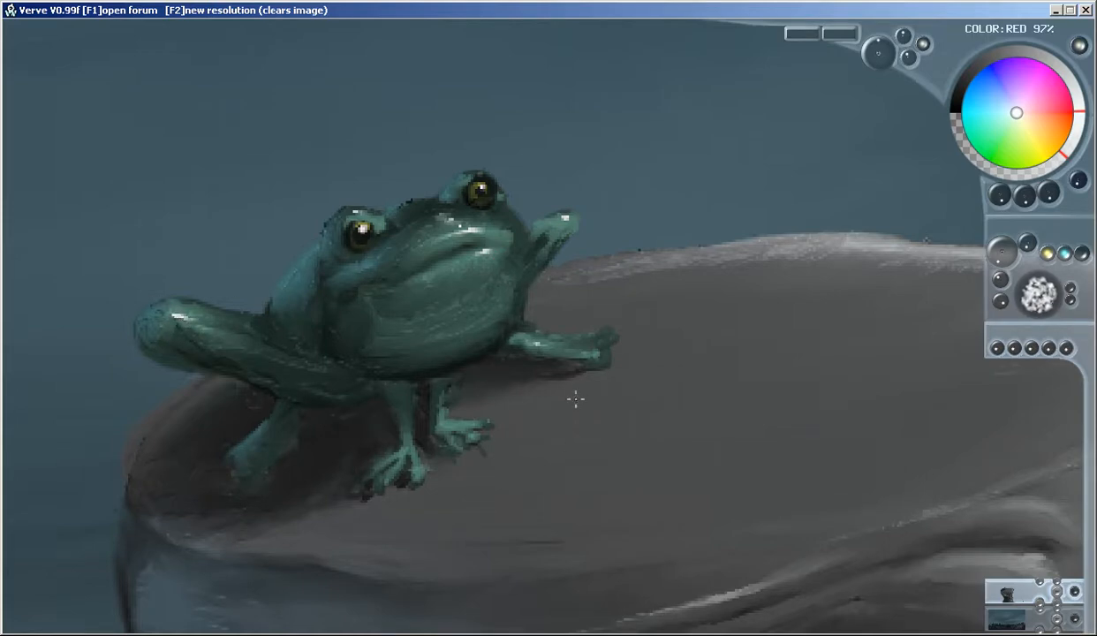
scroll(575, 399, "down", 3)
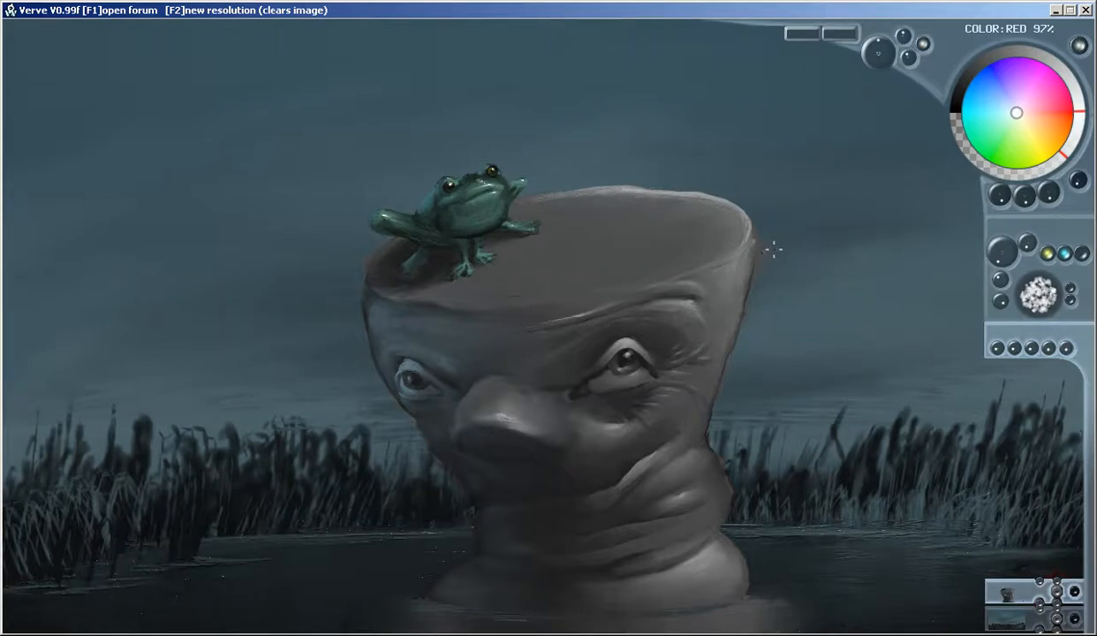
key("Tab")
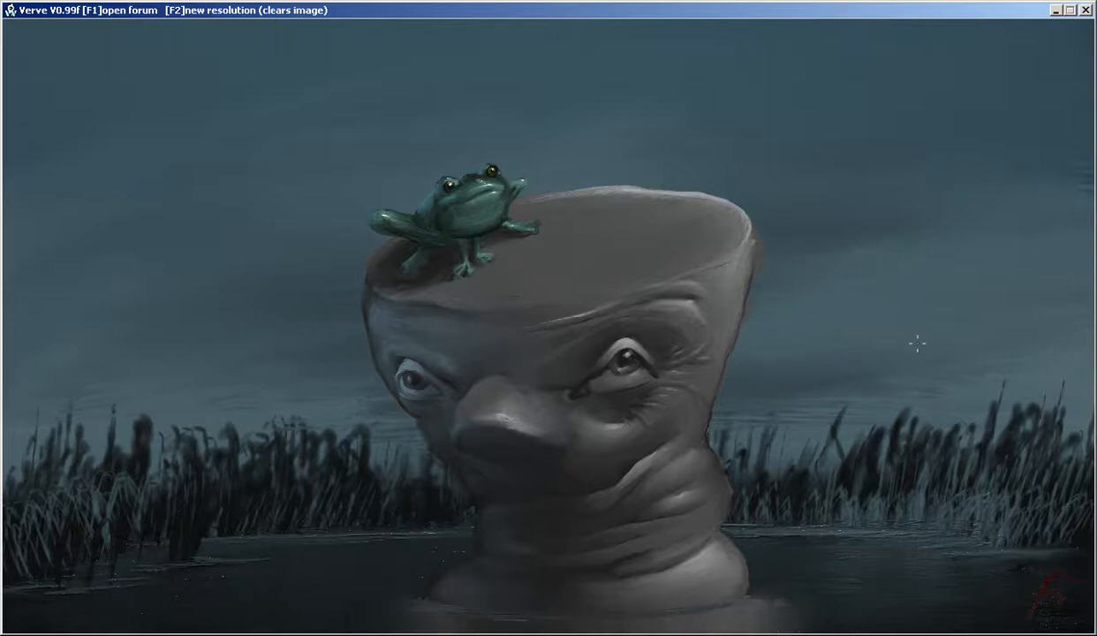
key("Tab")
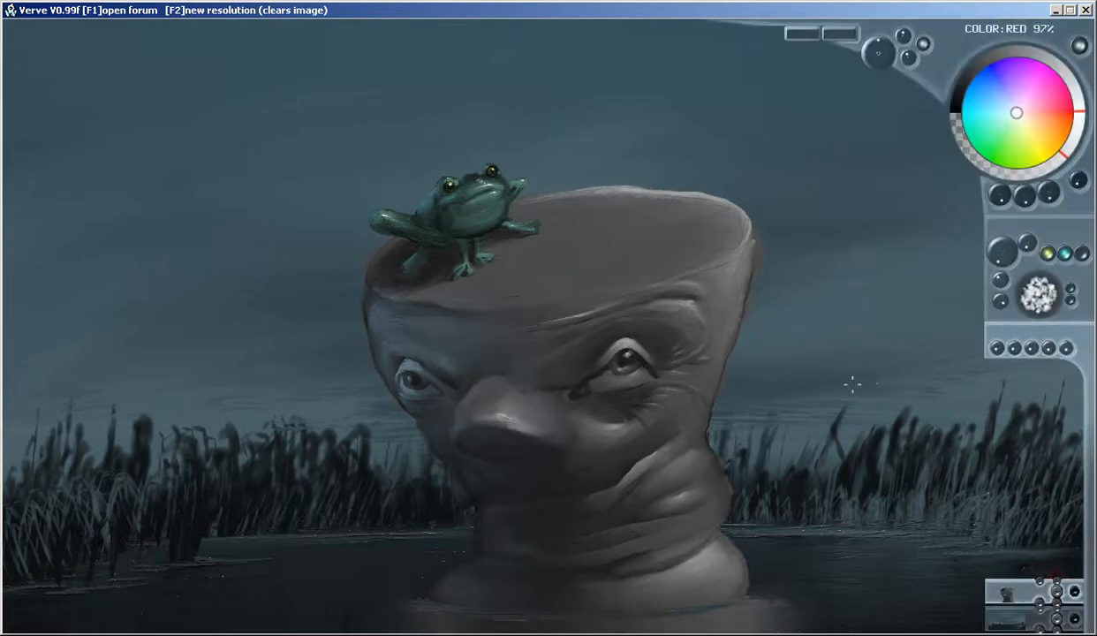